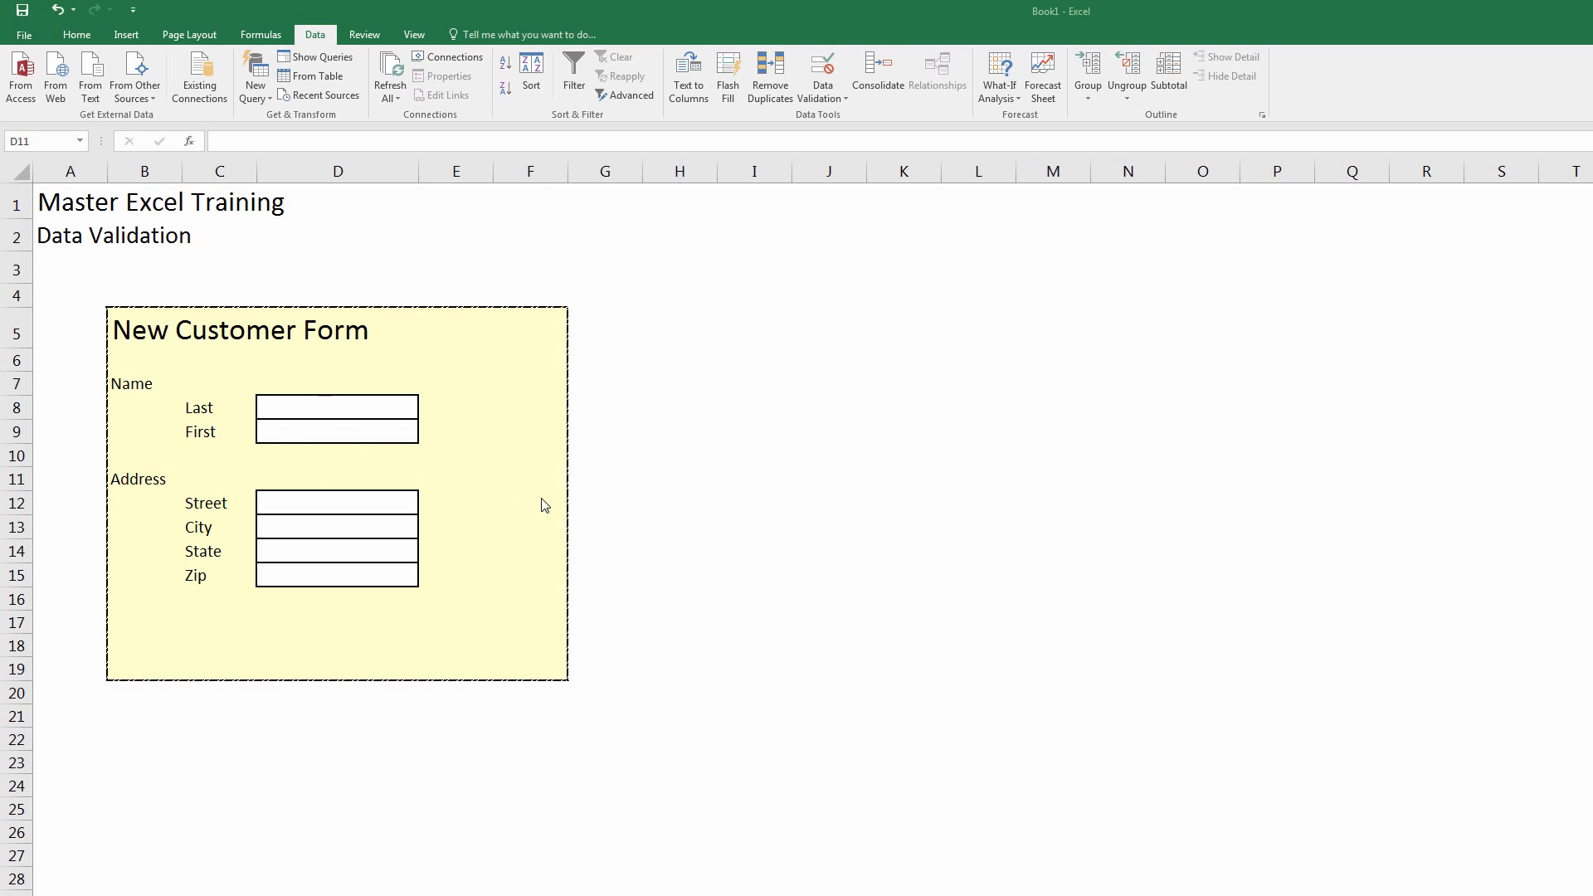
Step: Enter the customer's last name in cell D8 and first name in cell D9 of the New Customer Form
left_click(294, 406)
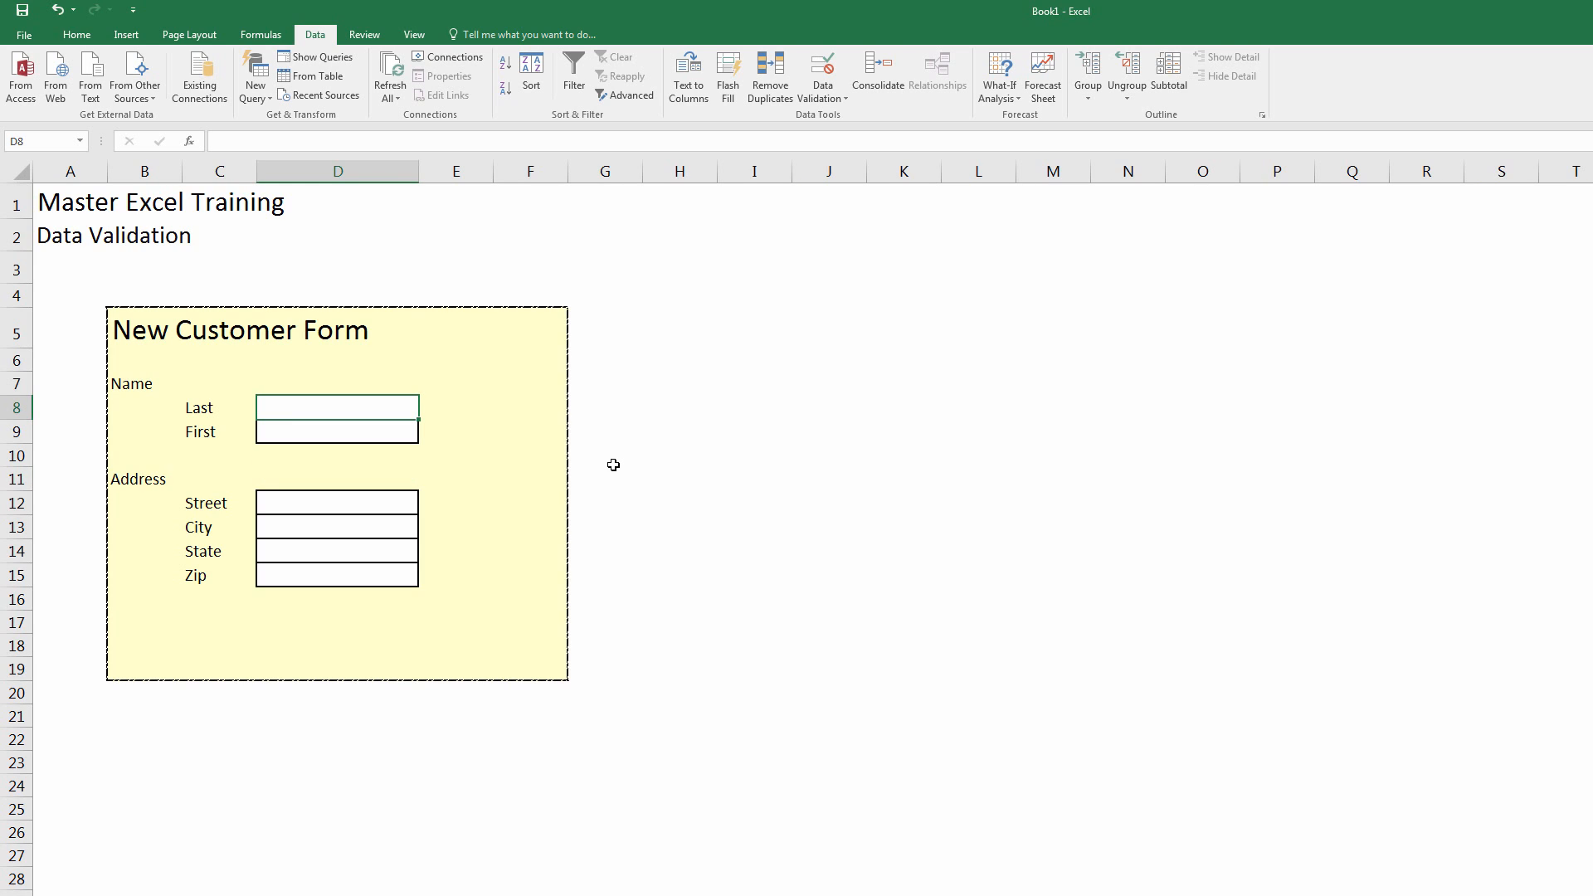
type("Jones")
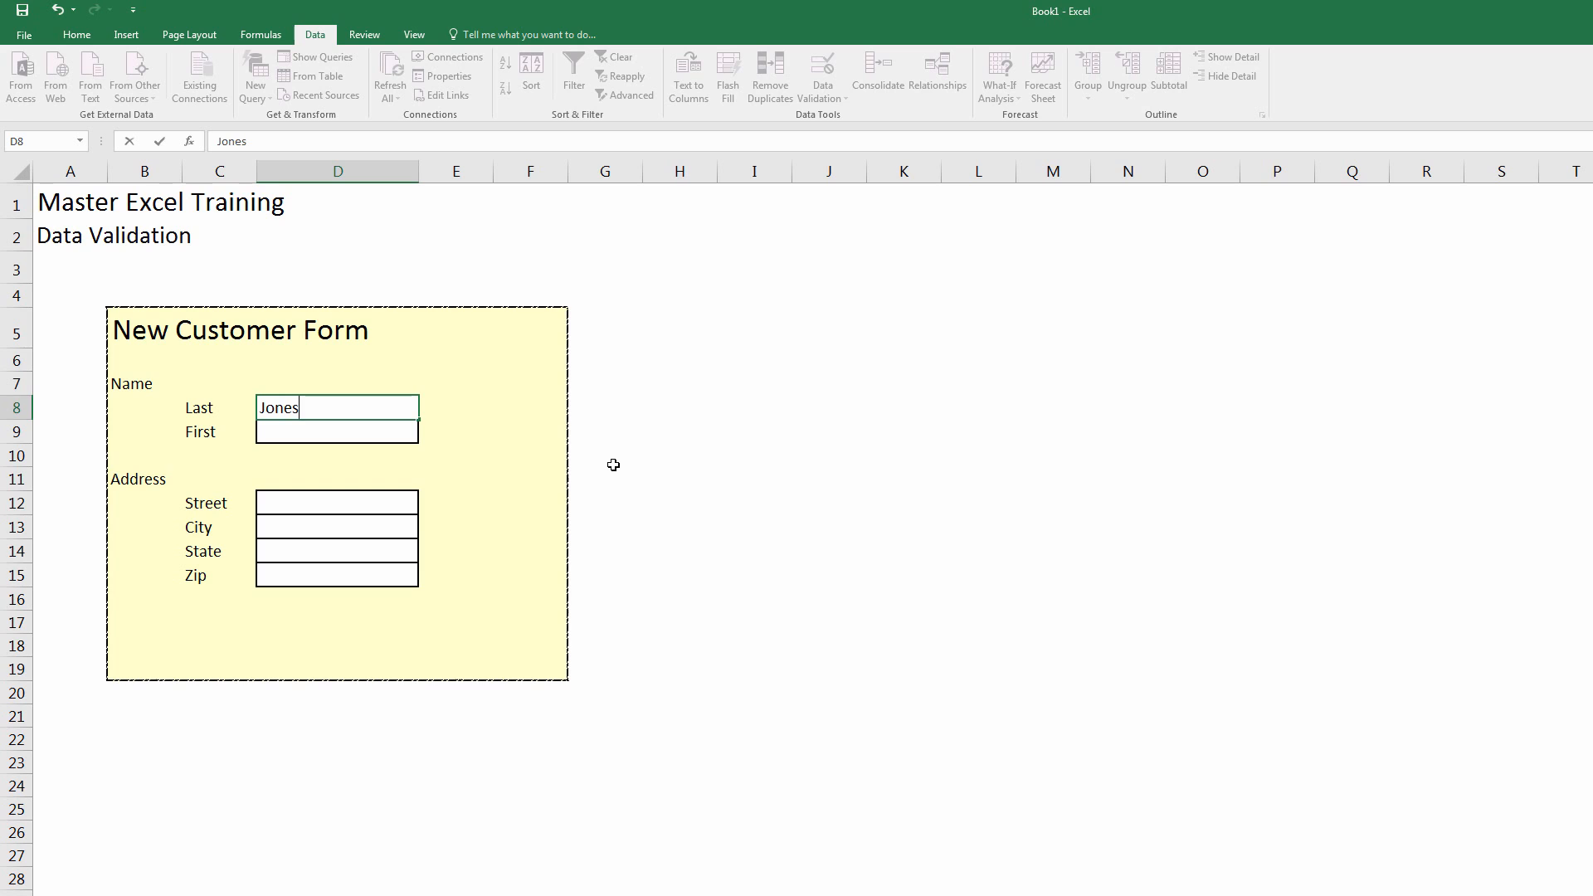
key("Return")
type("Scott")
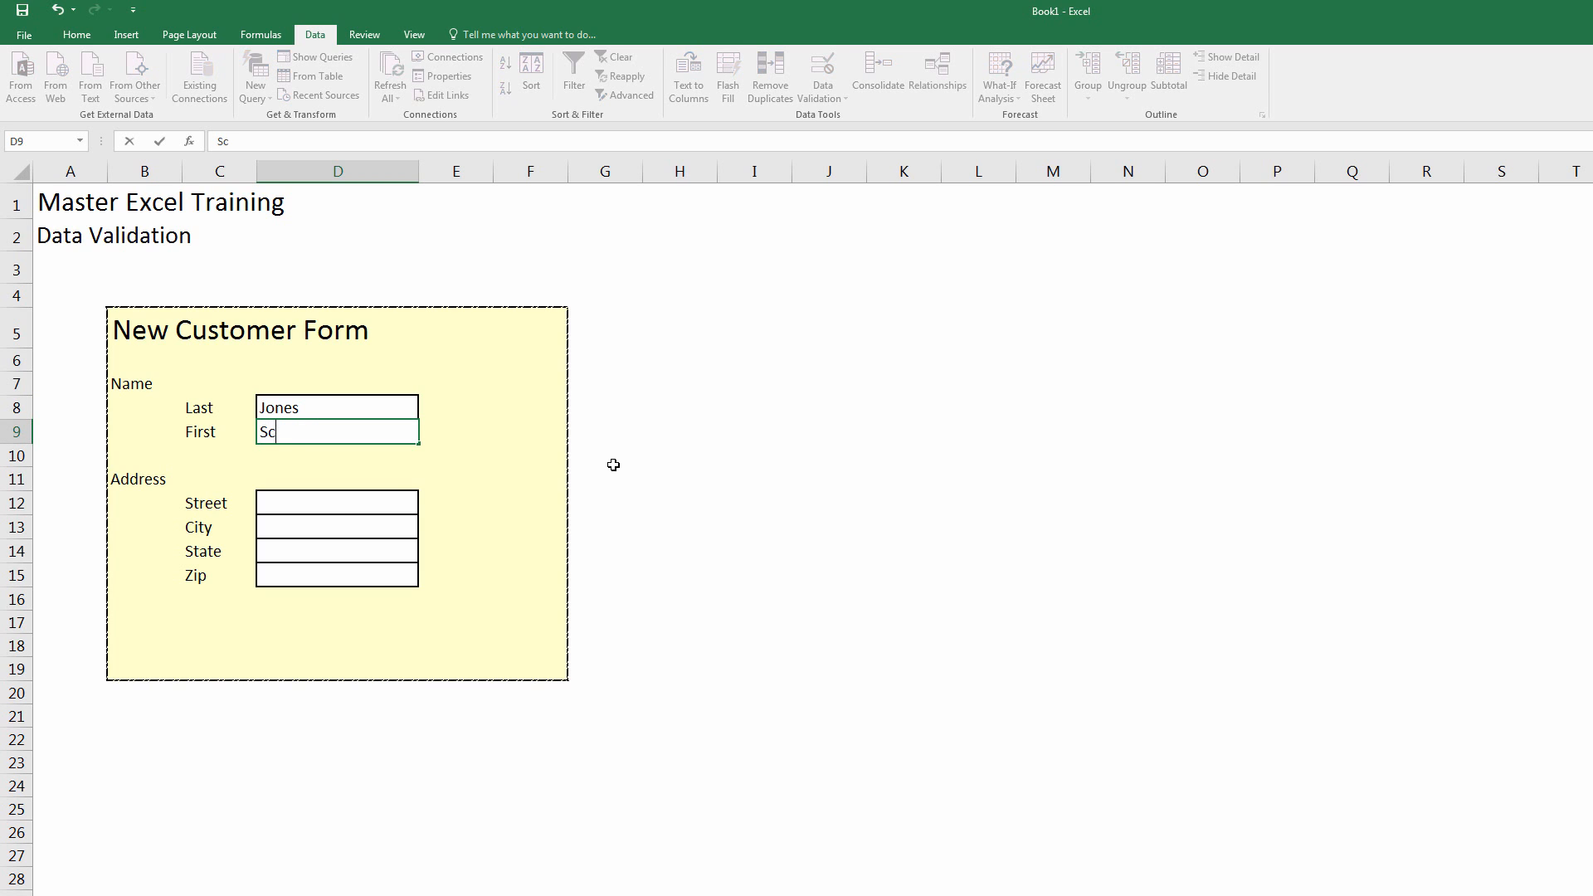
key("Return")
Step: Fill in the customer's street address in cell D12 and the city in cell D13
key("Return")
key("Return")
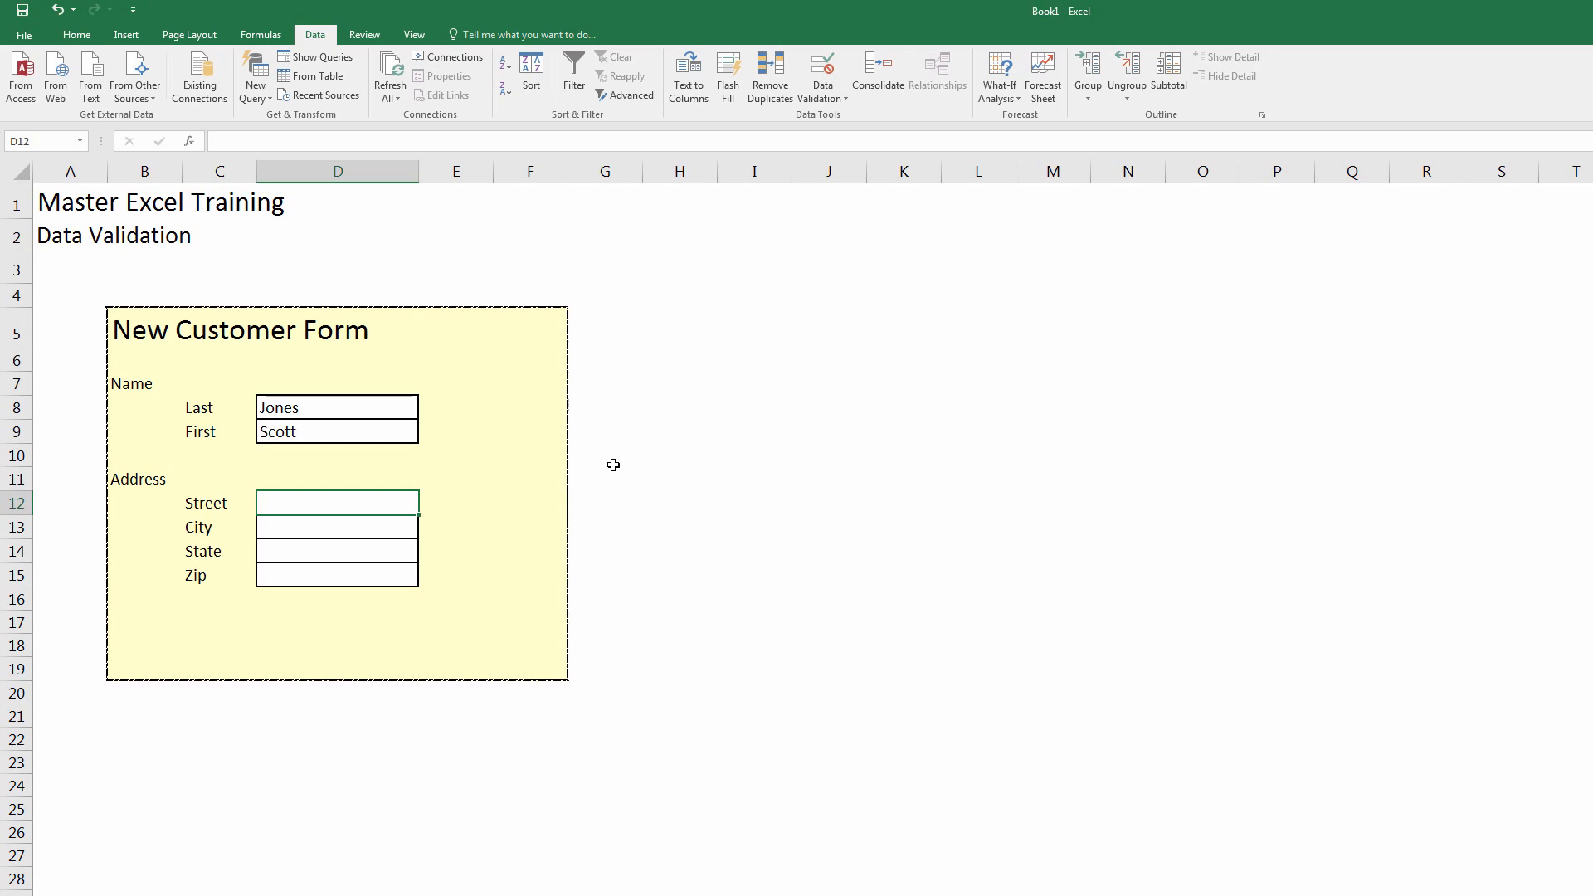
type("100 4")
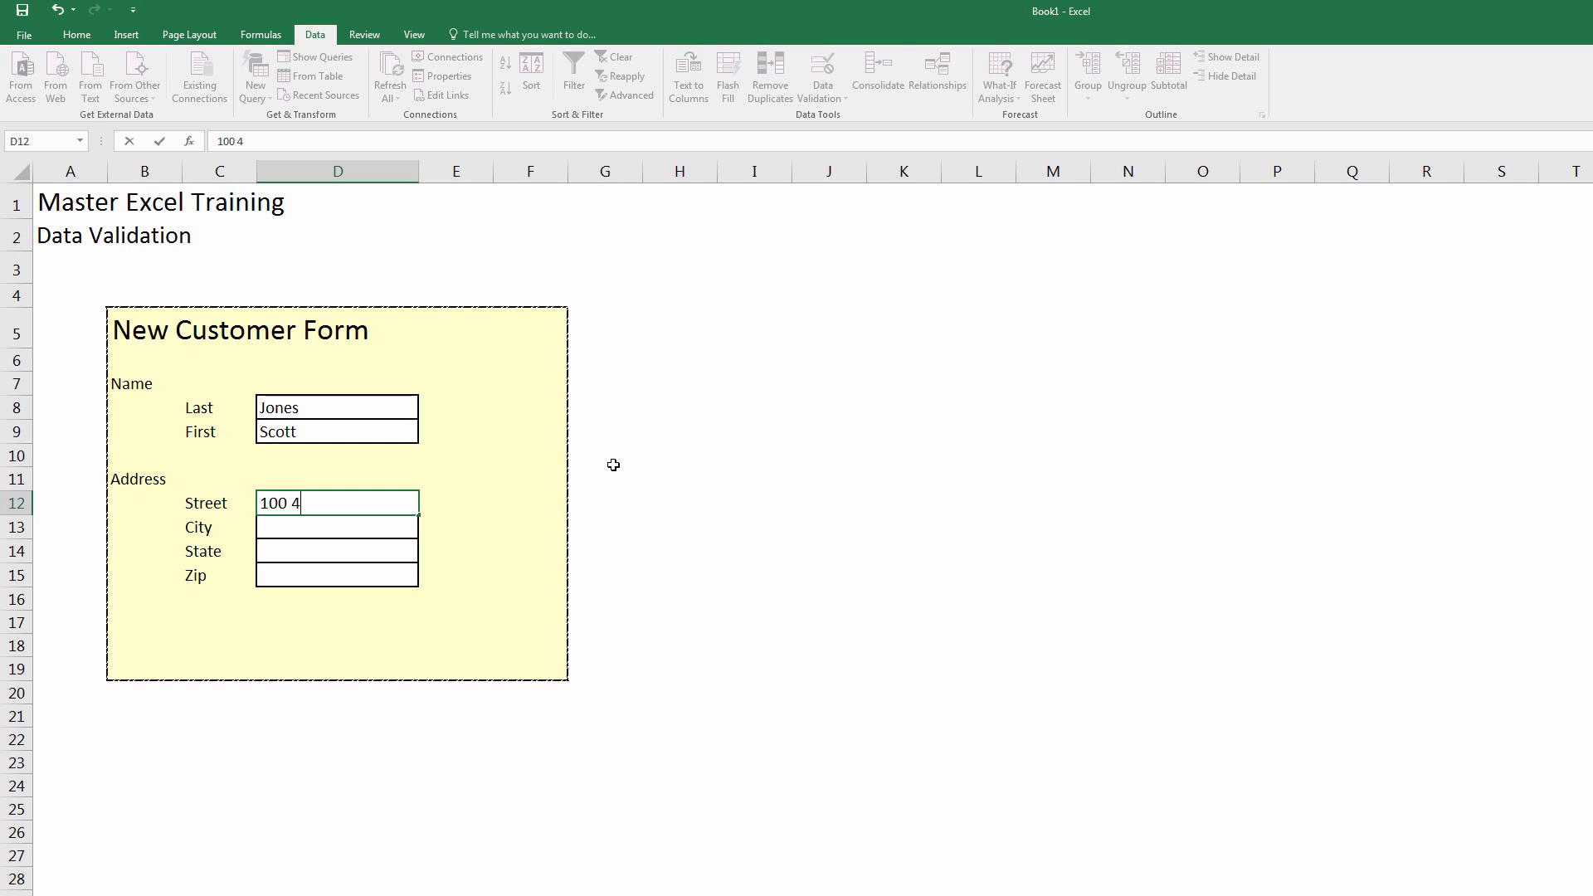
type("2nd Street")
key("Return")
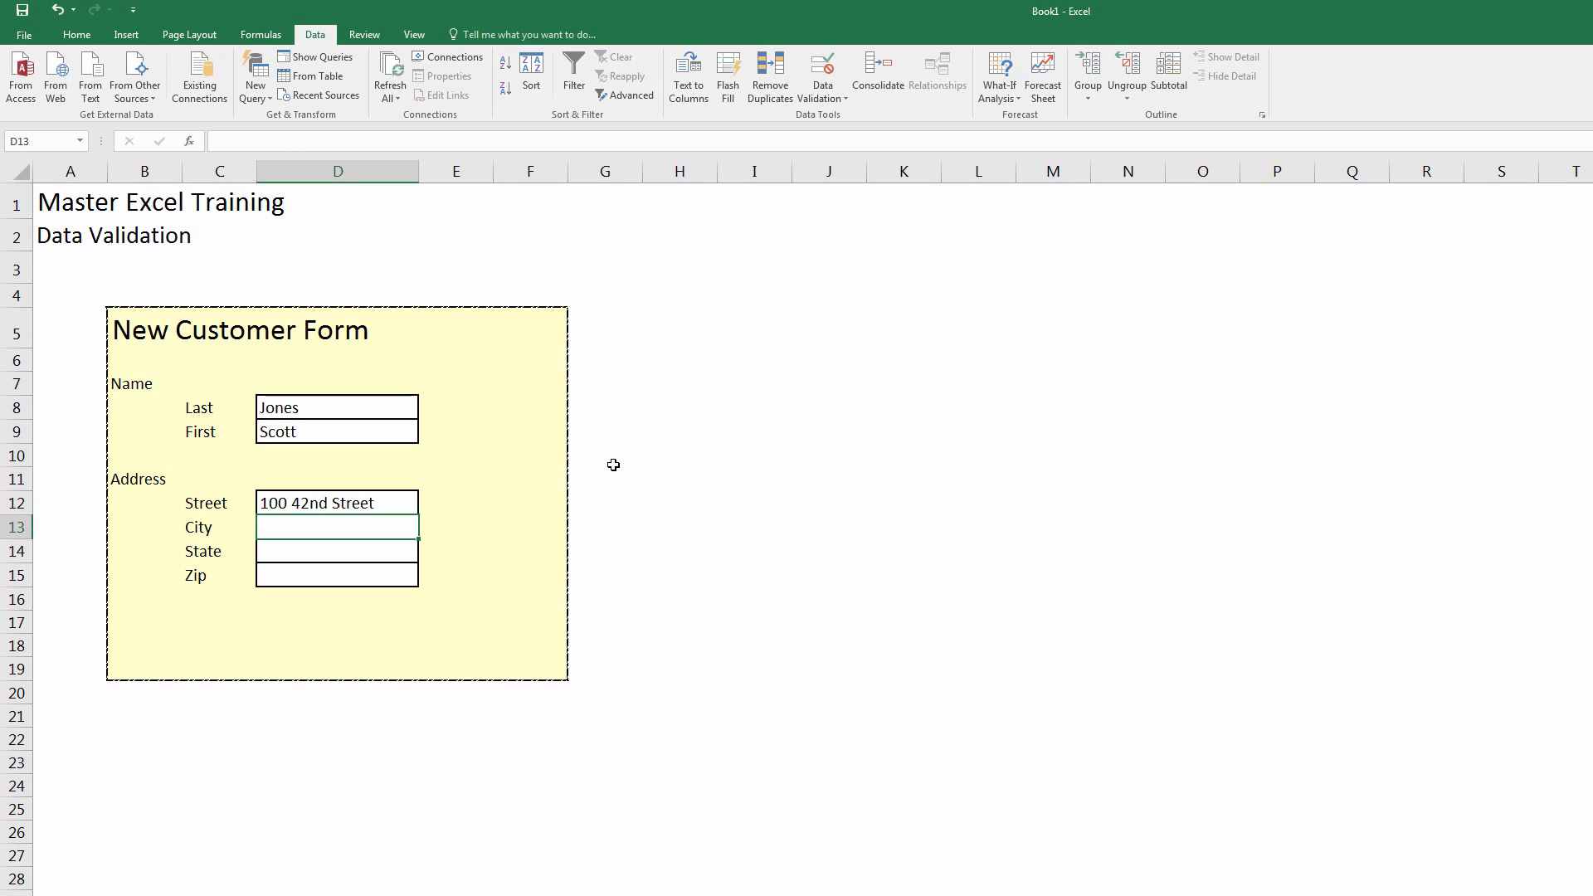
type("Pitt")
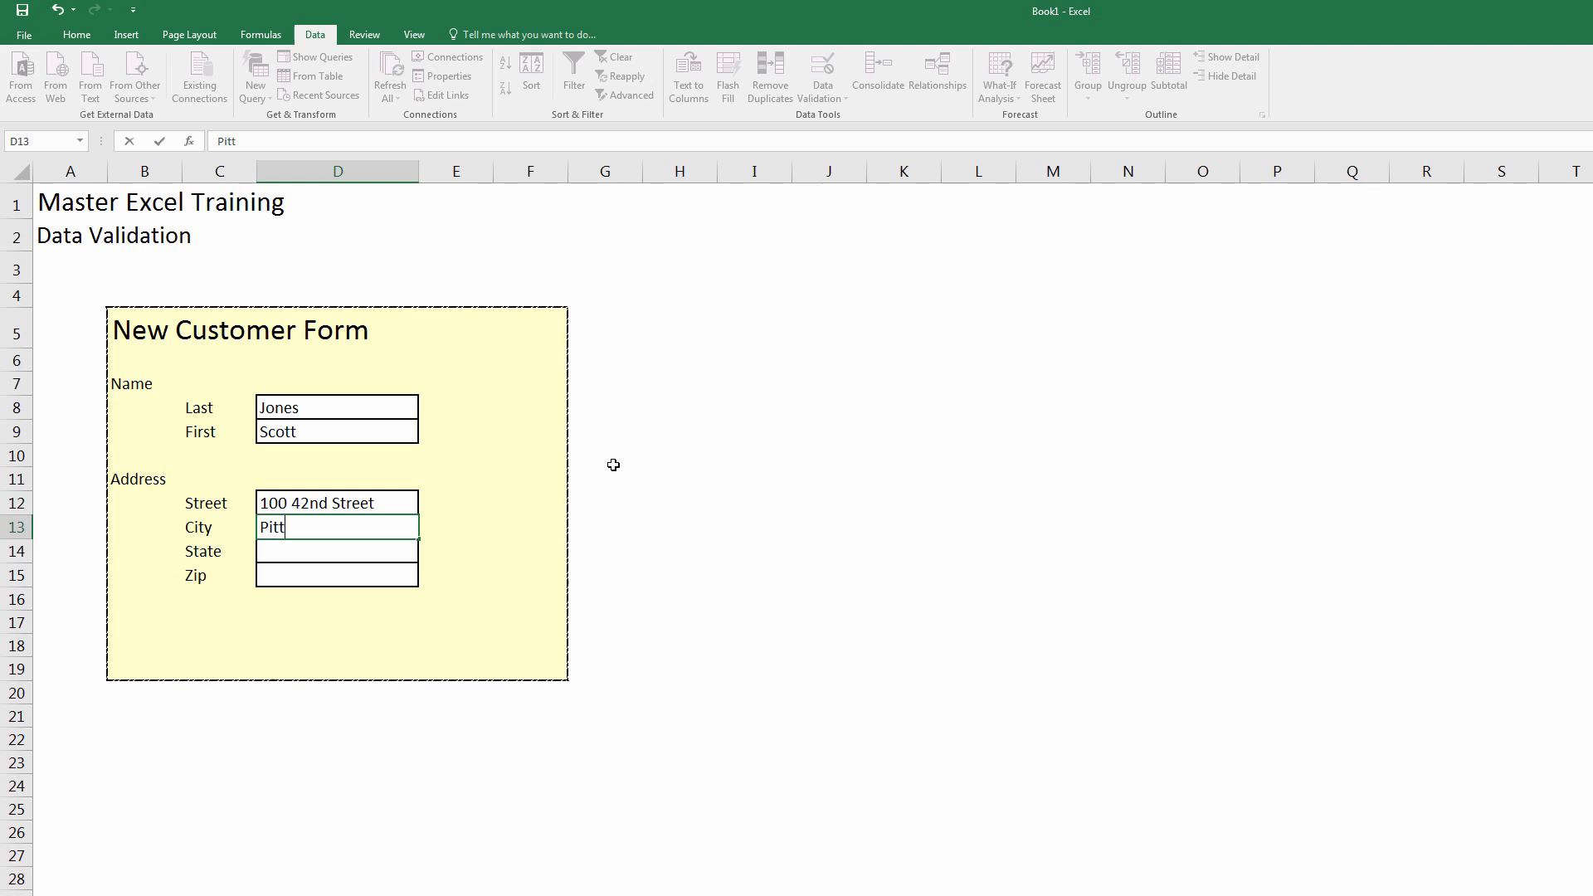
type("sburgh")
key("Return")
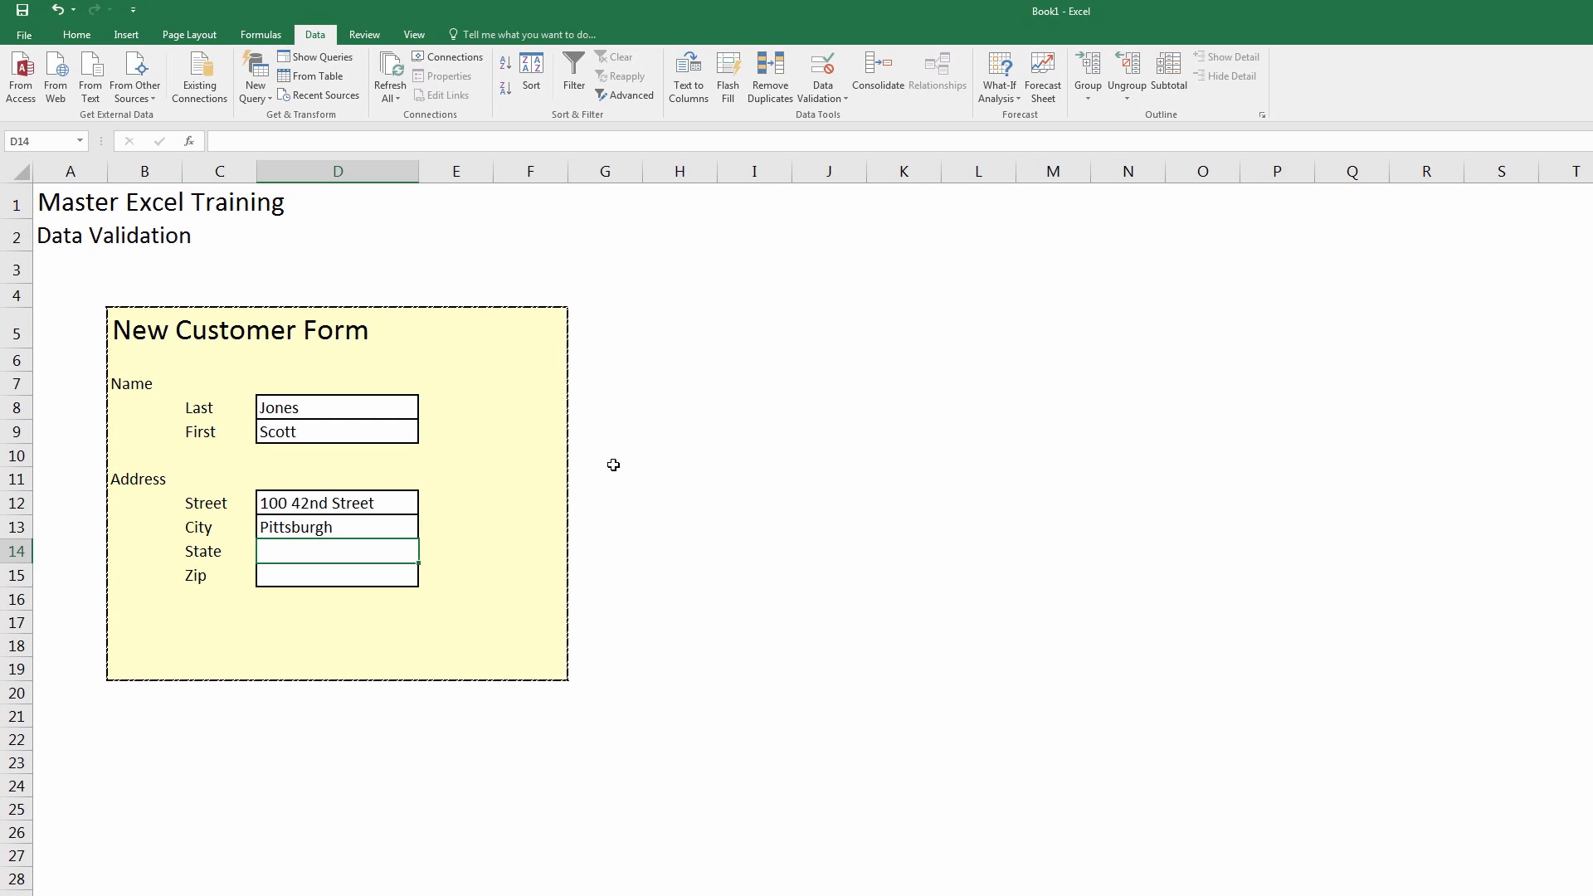
Step: Try the state as "PA" and then as "PA." in cell D14, clearing the cell after each entry
type("PA")
key("Return")
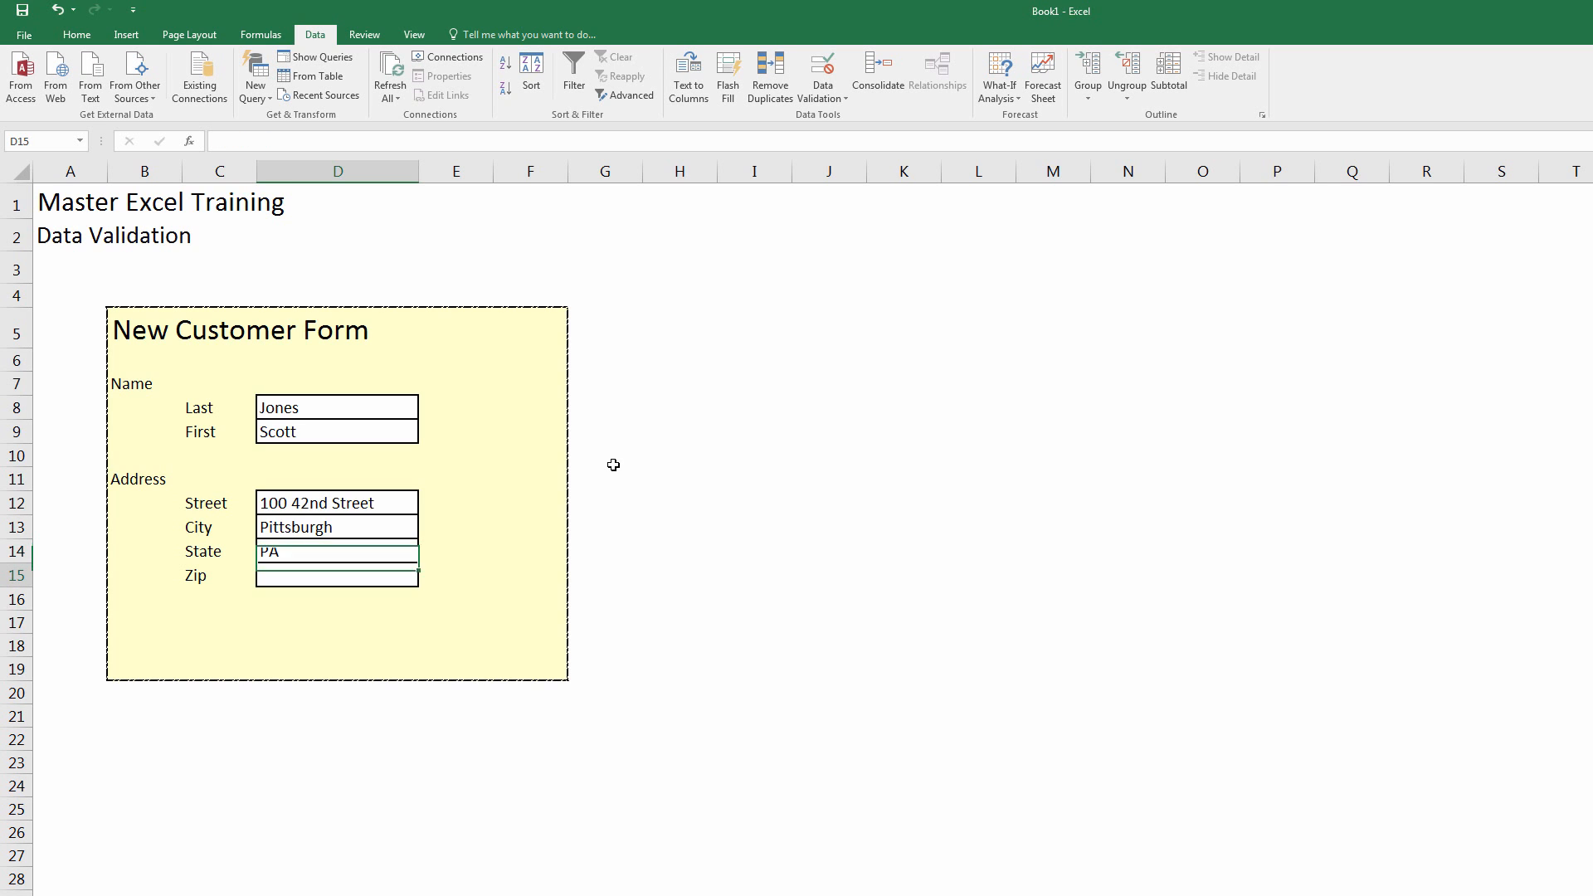
key("Up")
key("Delete")
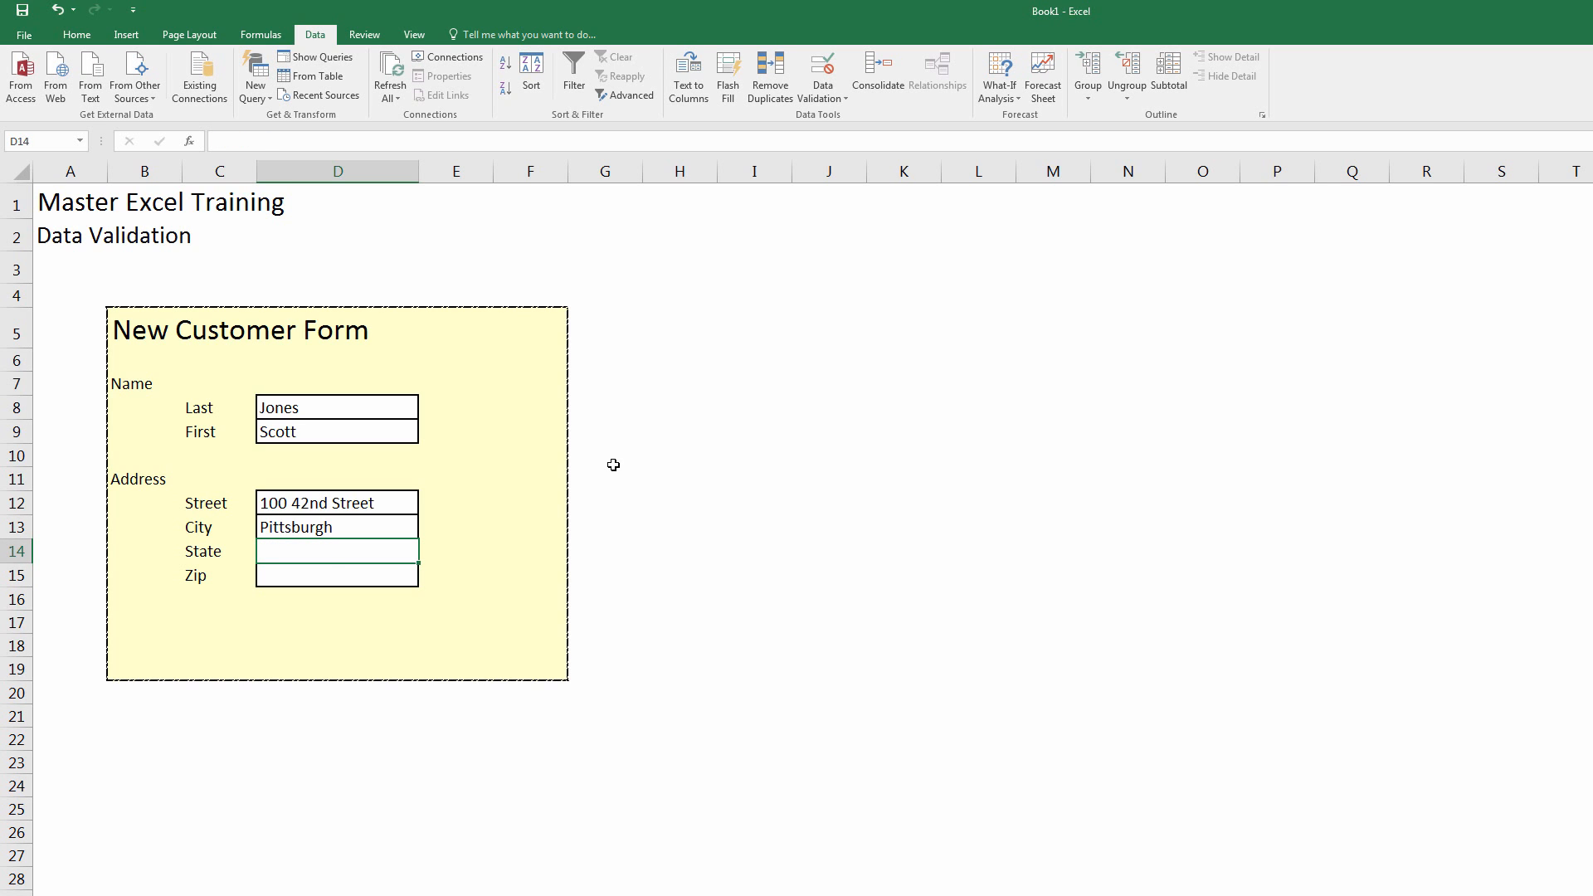
type("PA.")
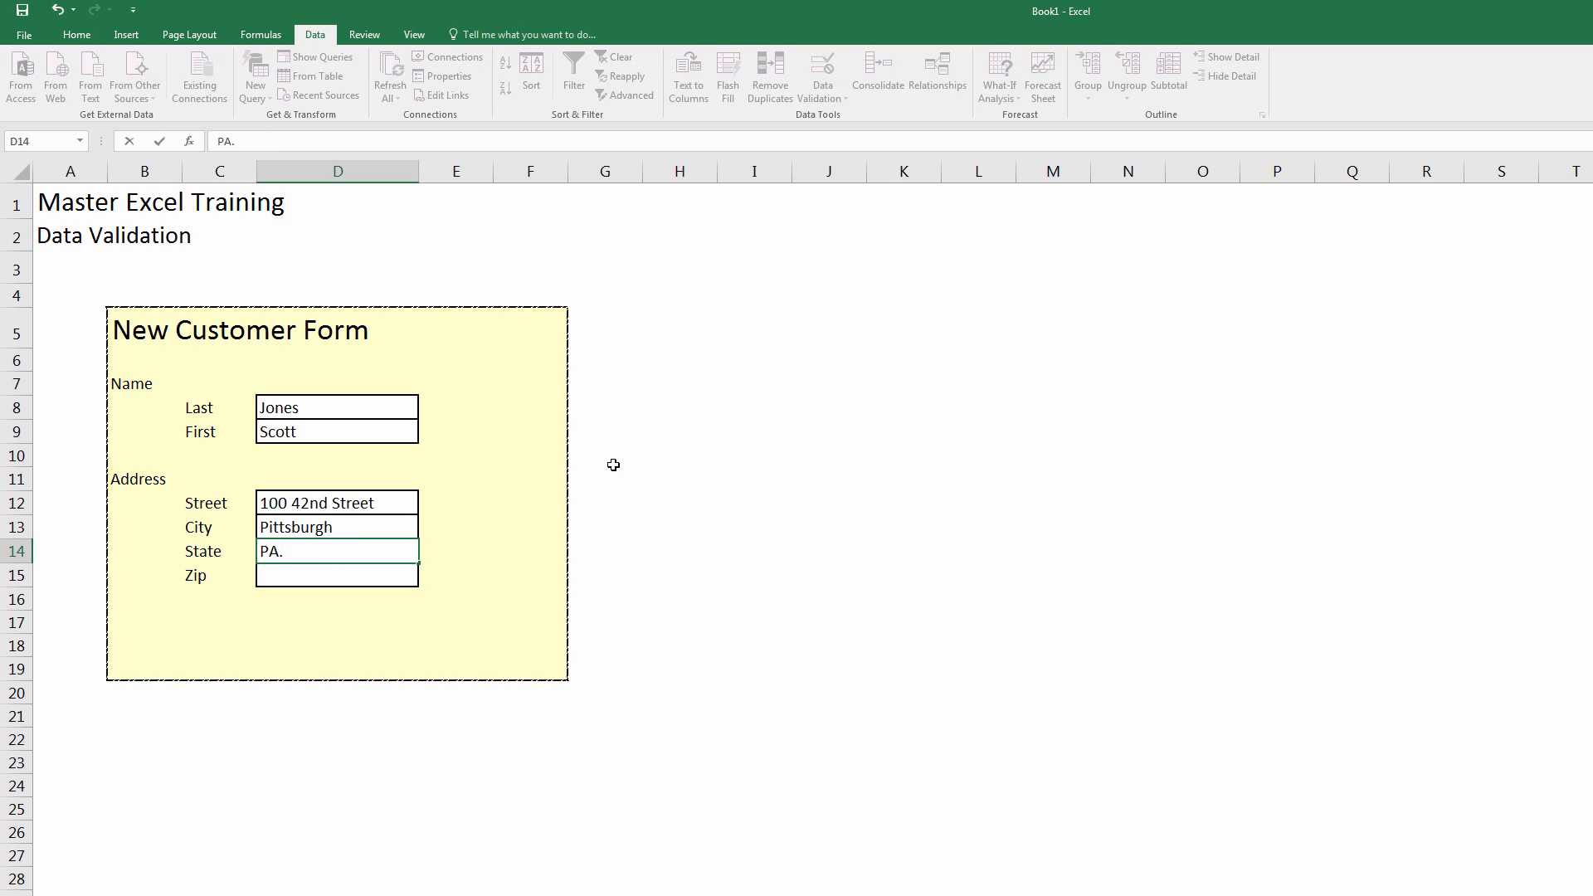
key("Return")
key("Up")
key("Delete")
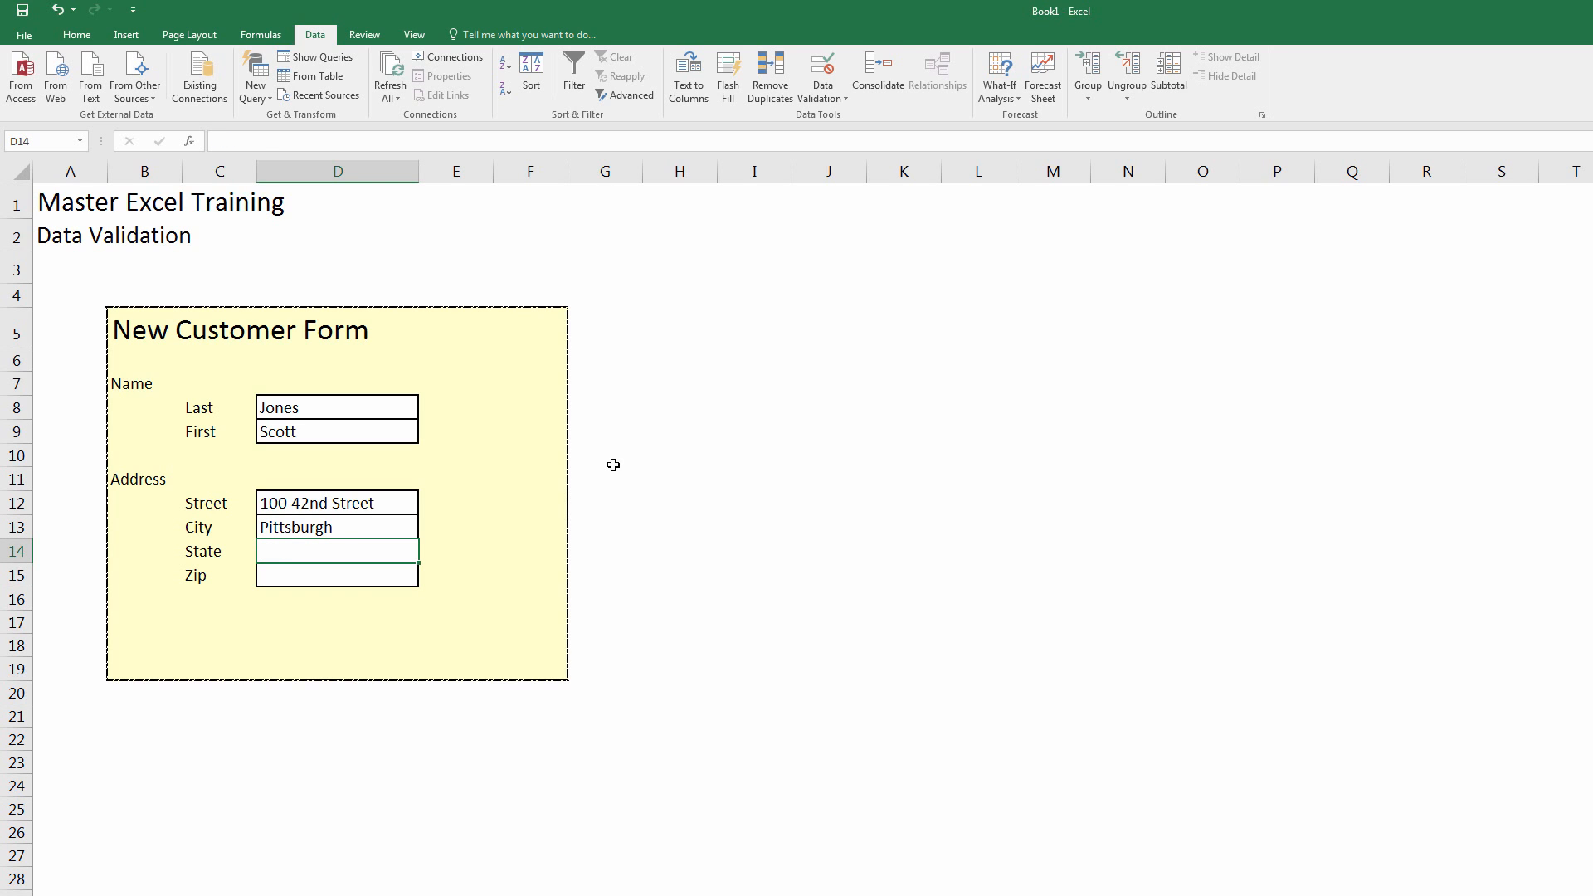
Step: Enter the state in D14 as "Penn", then overwrite it with "Penn."
type("Penn")
key("Return")
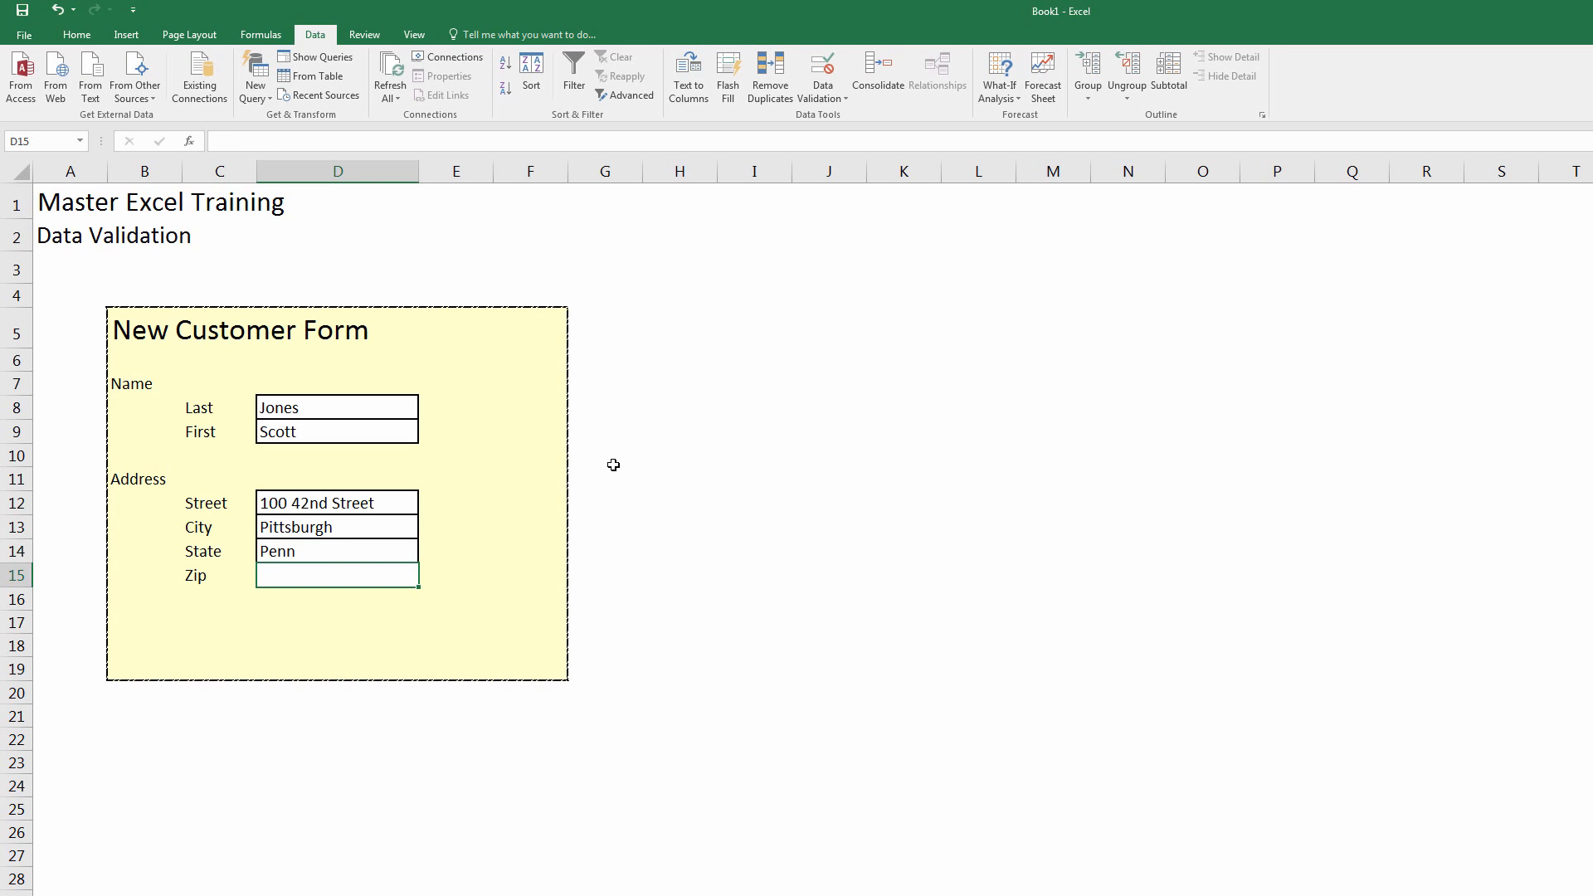
key("Up")
type("Pe")
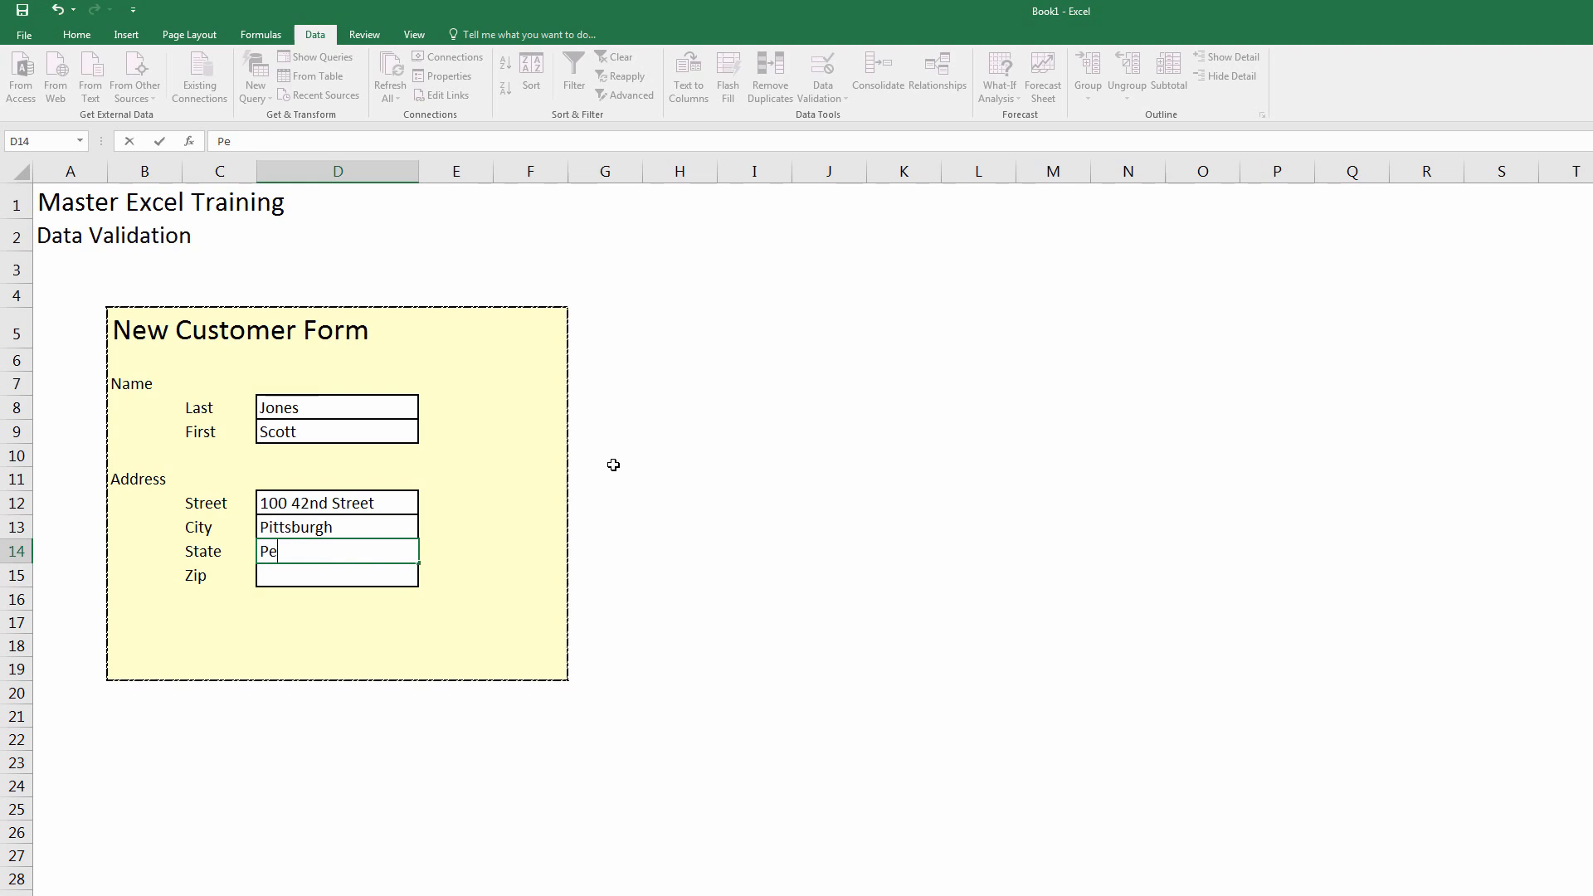
type("nn.")
key("Return")
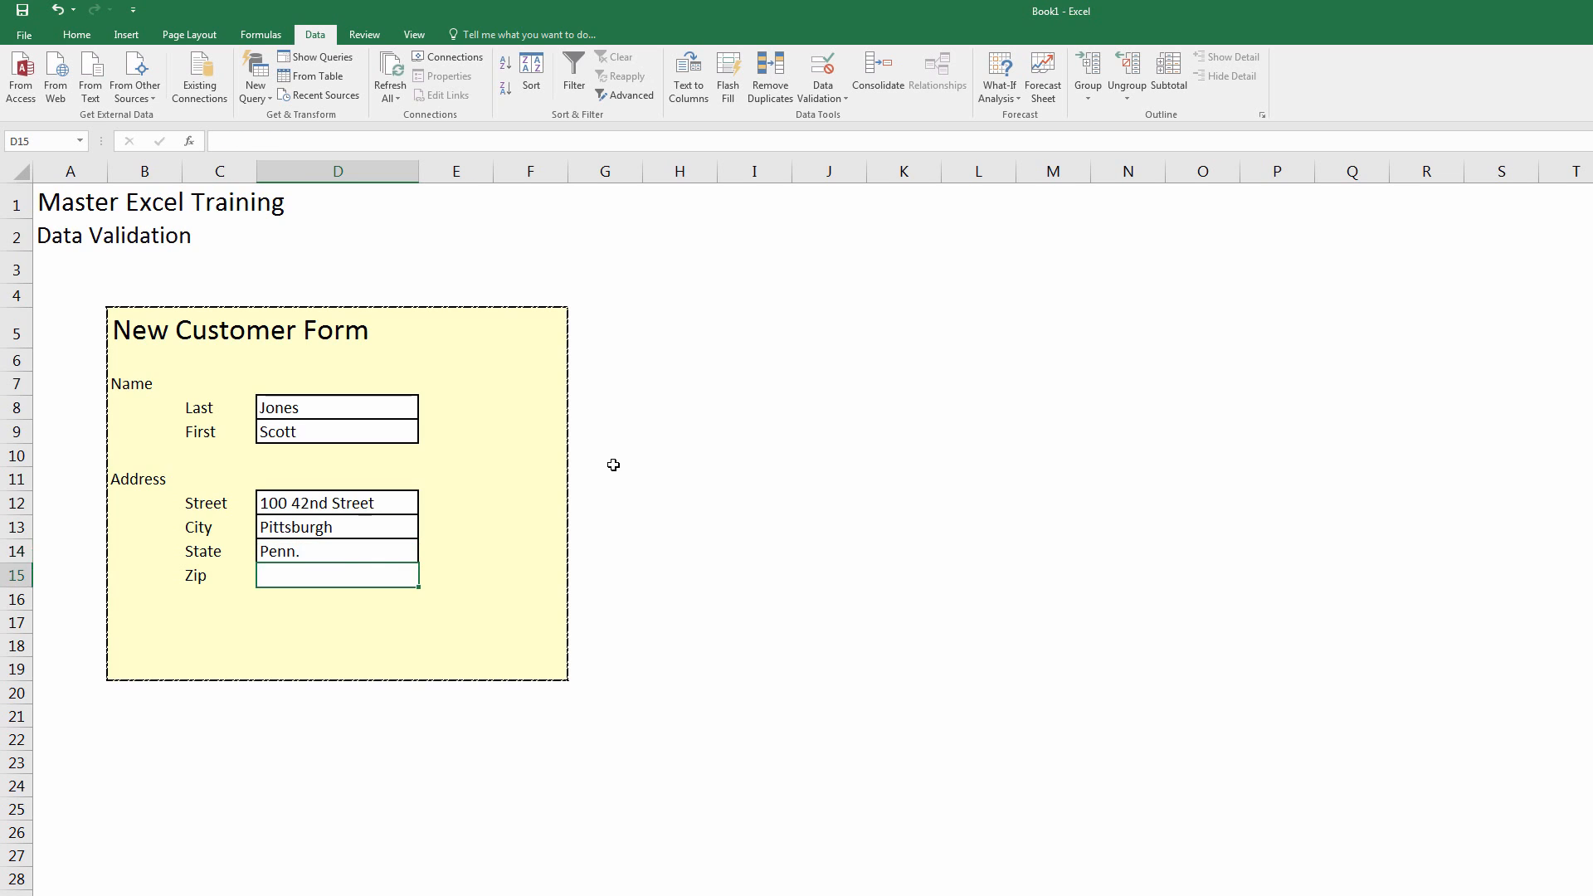
Step: Try "Pennsylvania" and the misspelled "Pennsilvania" as the state in D14, then clear the cell
key("Up")
type("P")
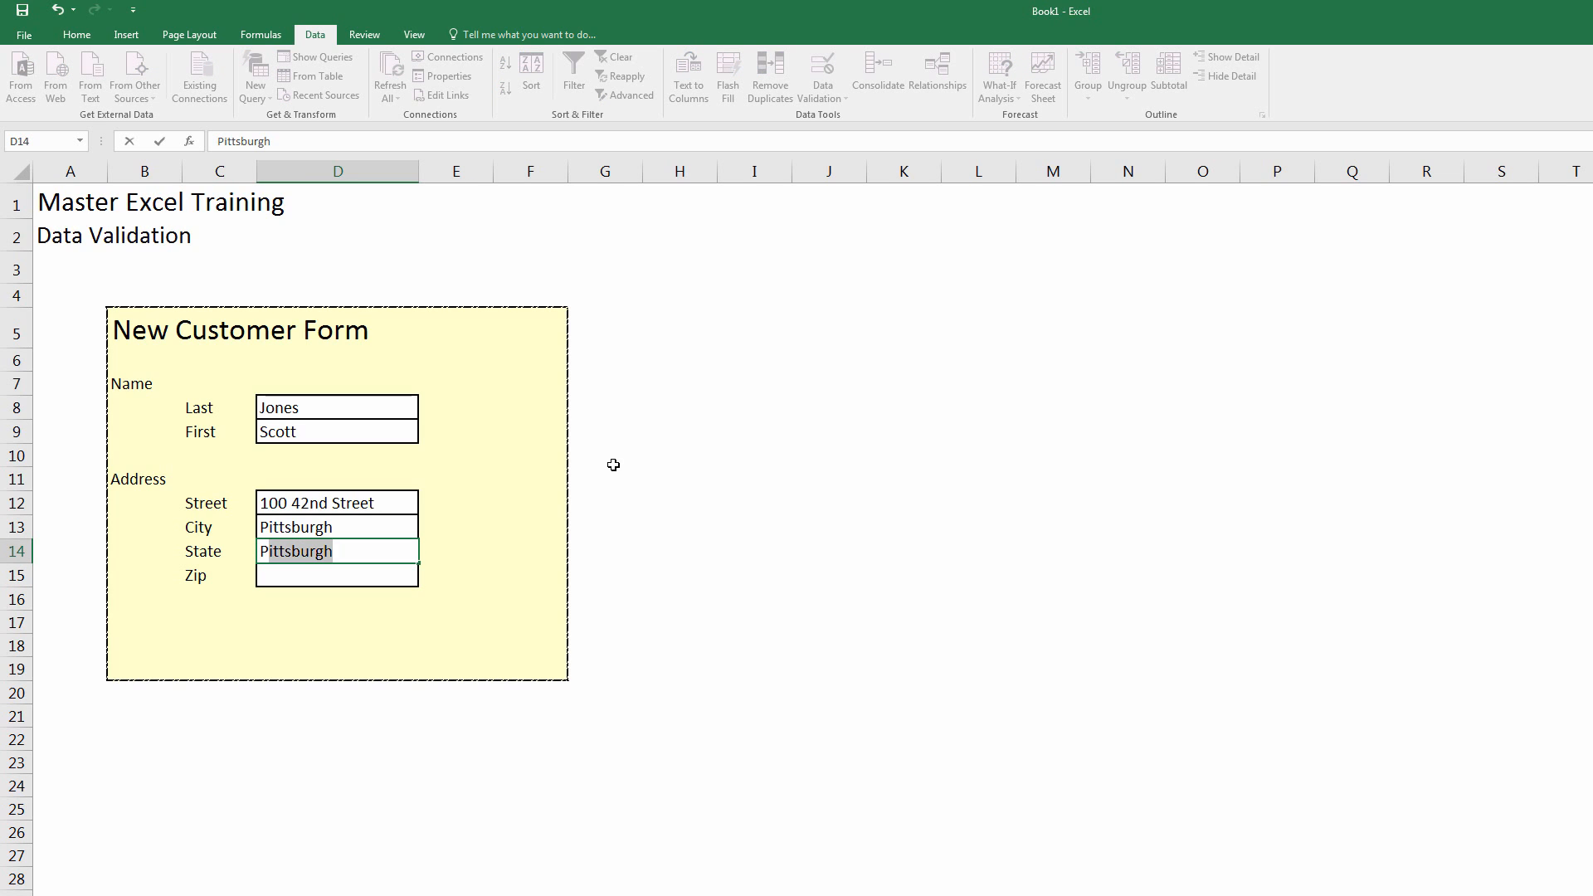
type("ennsy")
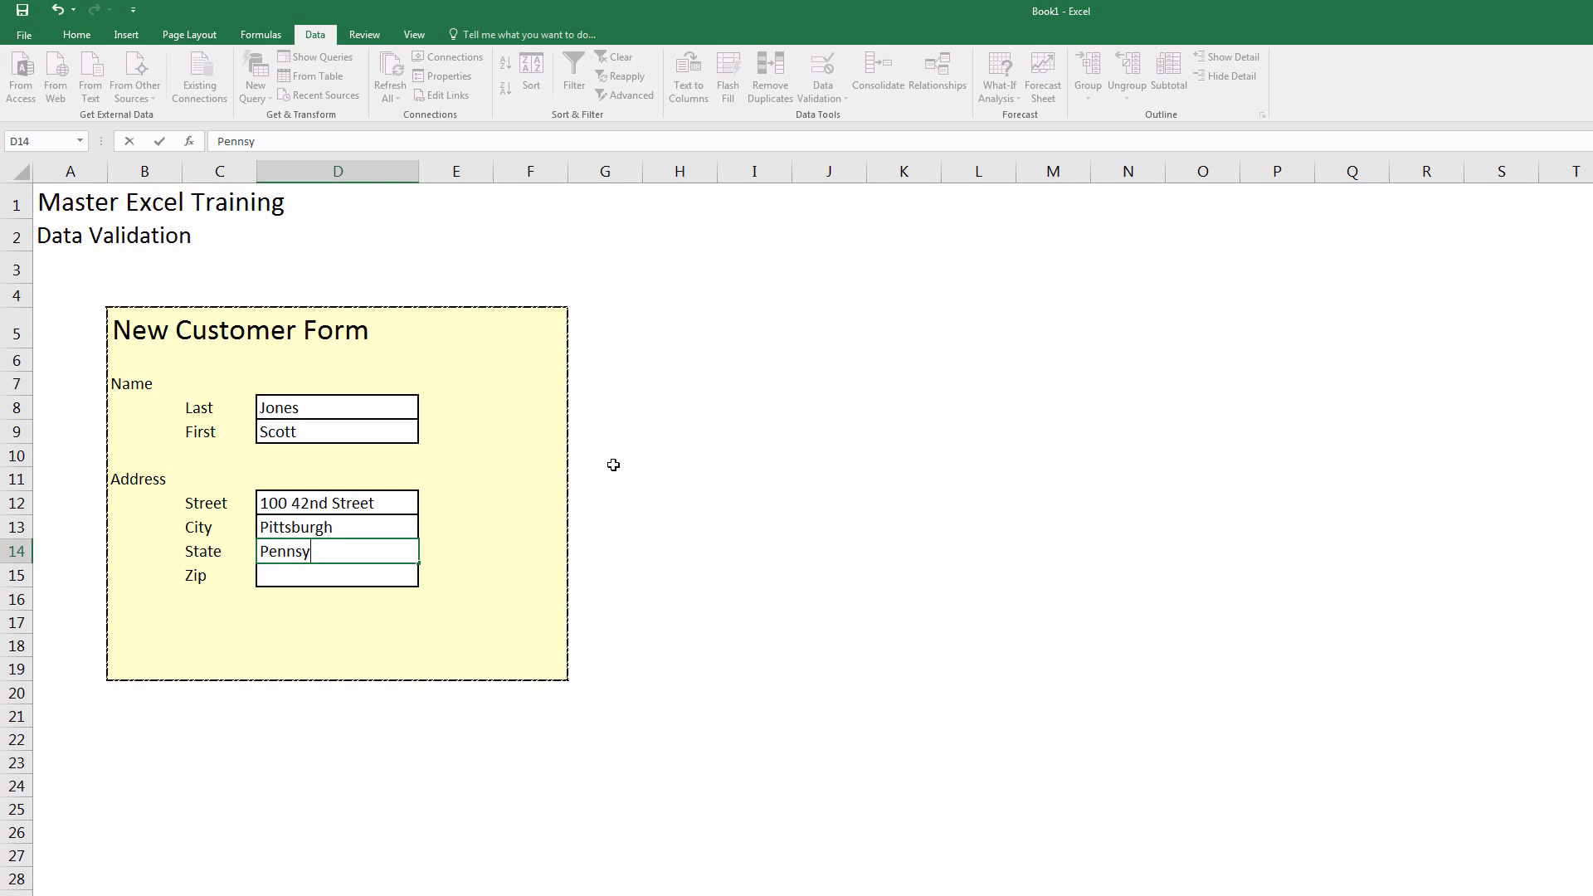
type("lvania")
key("Return")
key("Up")
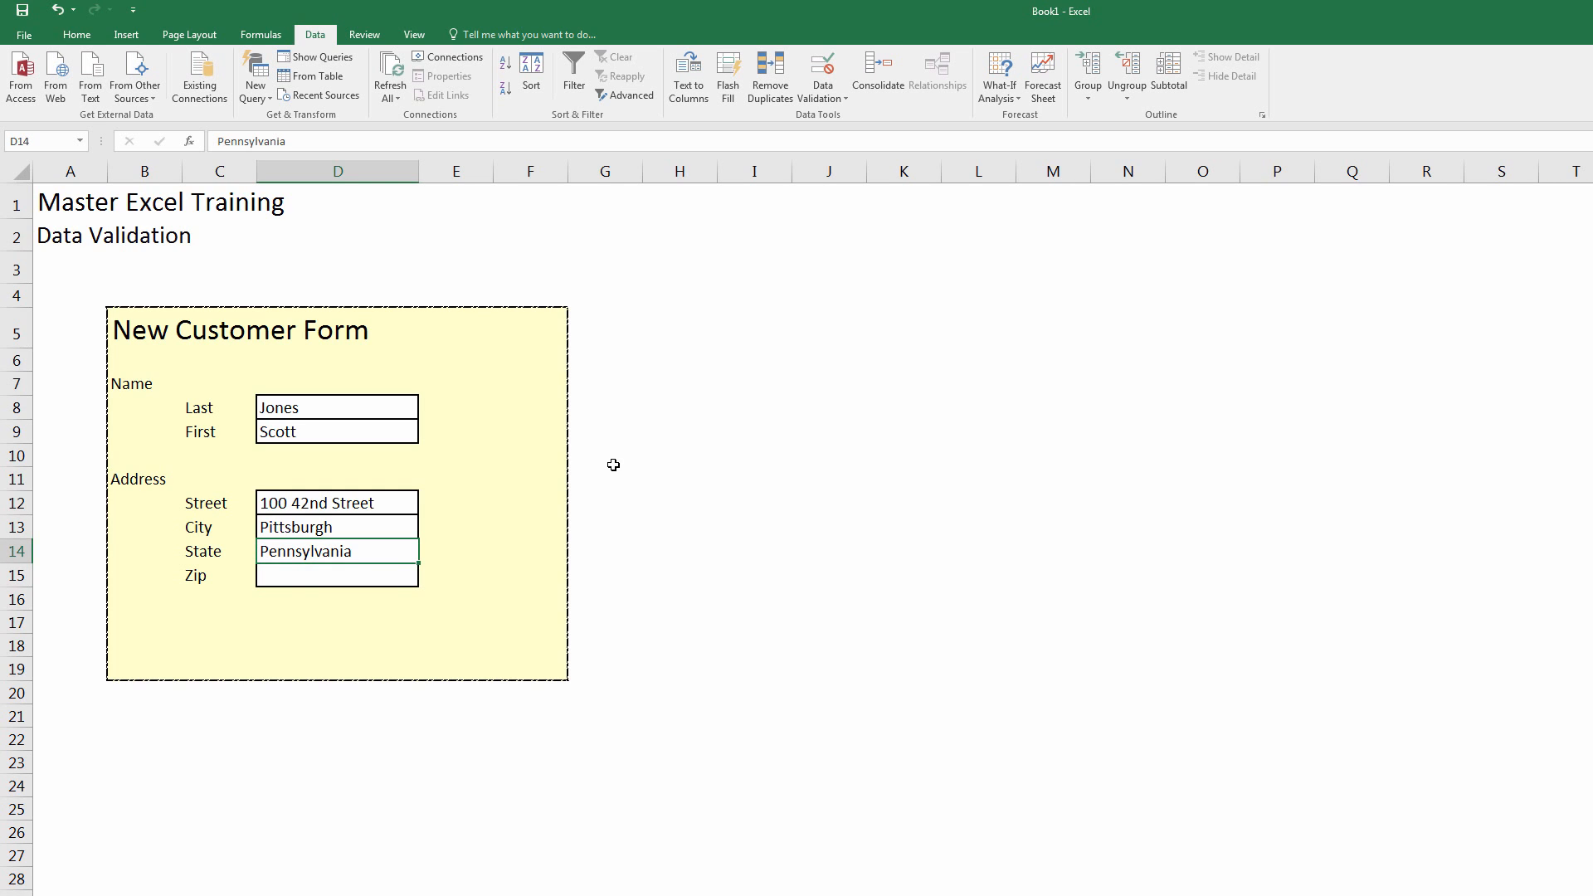
type("Pennsi")
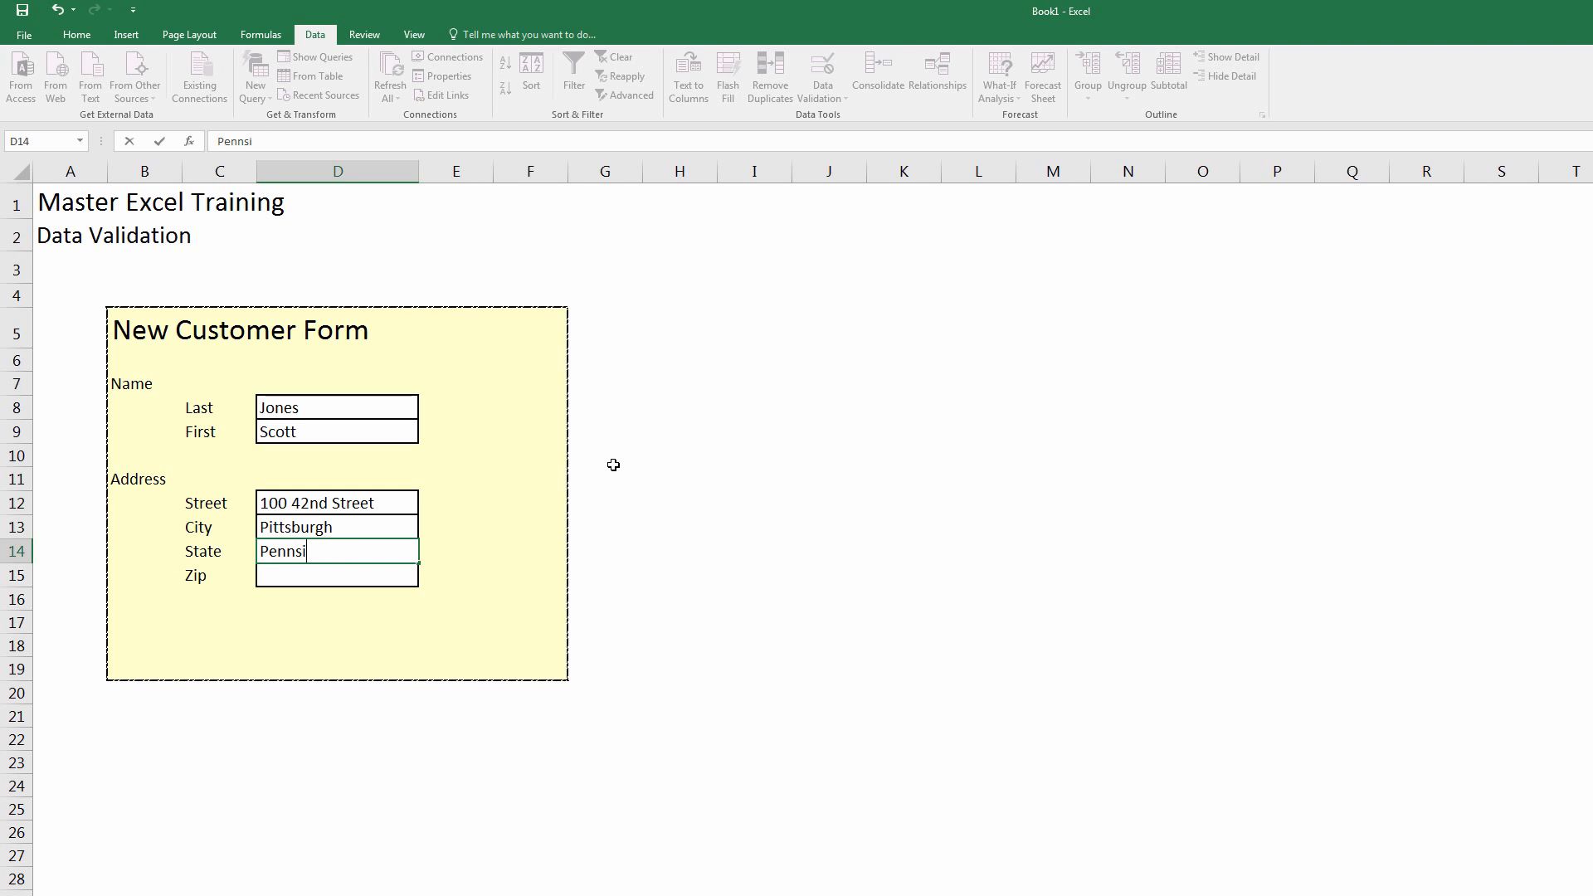
type("lvania")
key("Return")
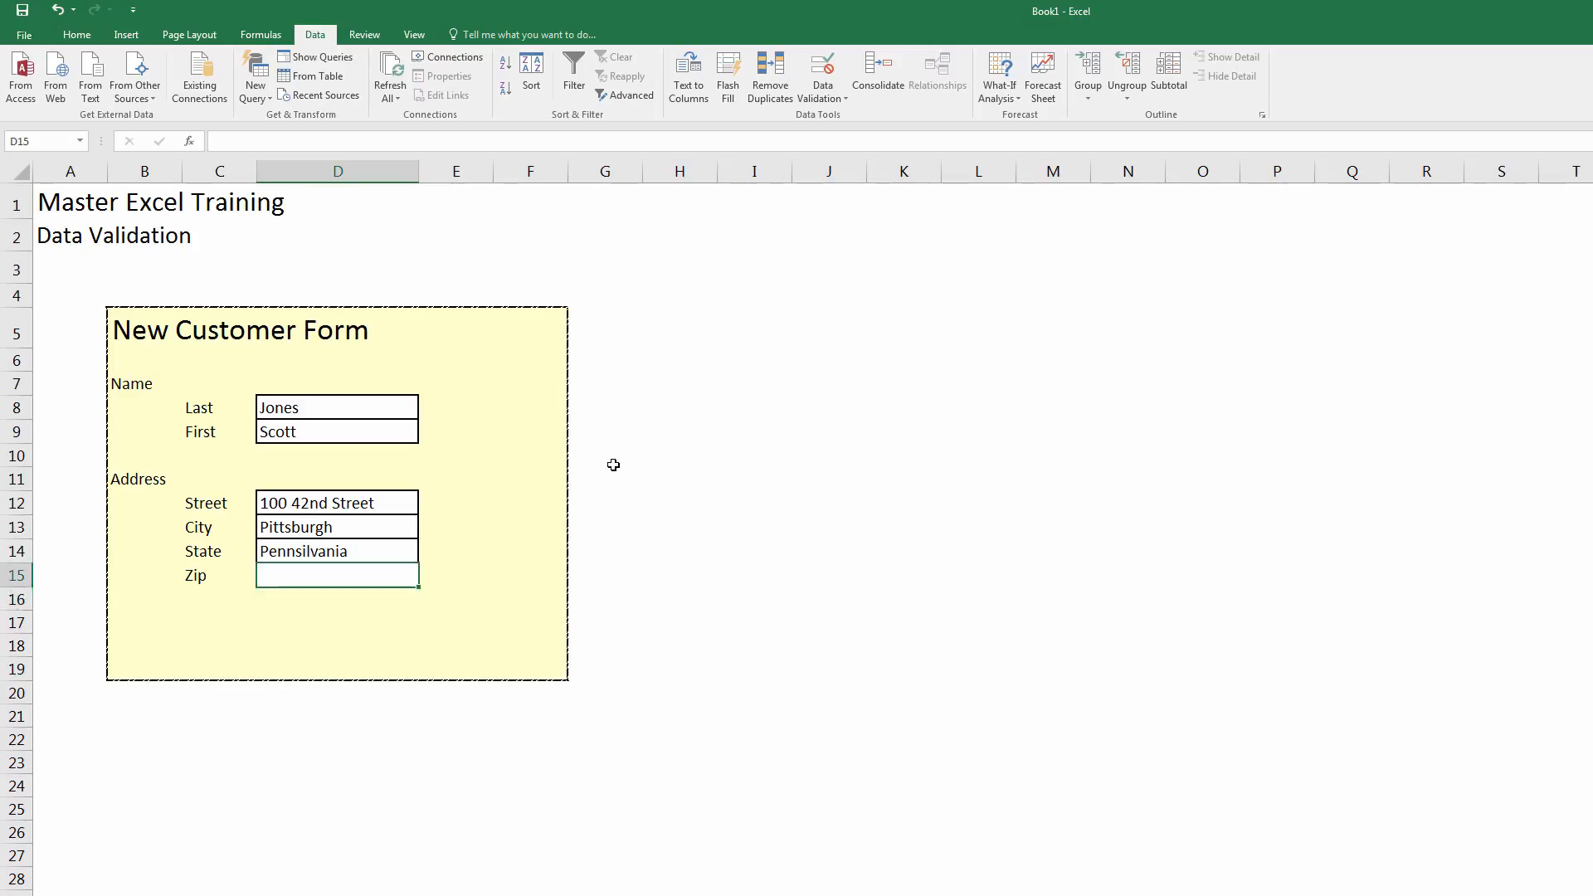
key("Up")
key("Delete")
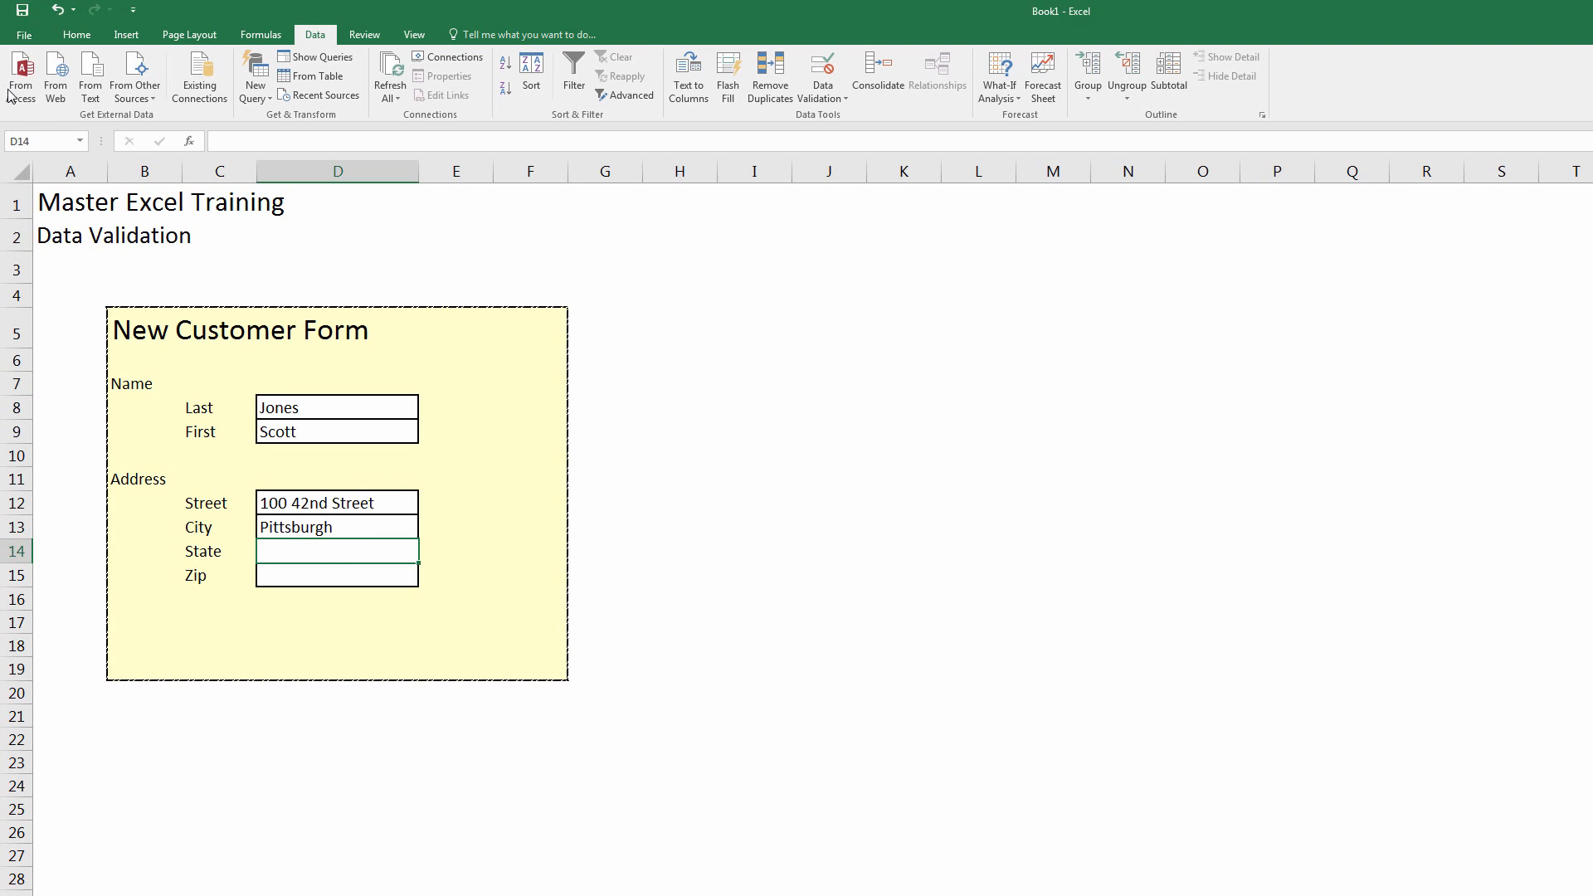
Step: Begin a data validation rule for the State cell D14 that allows values from a List
left_click(37, 141)
left_click(917, 462)
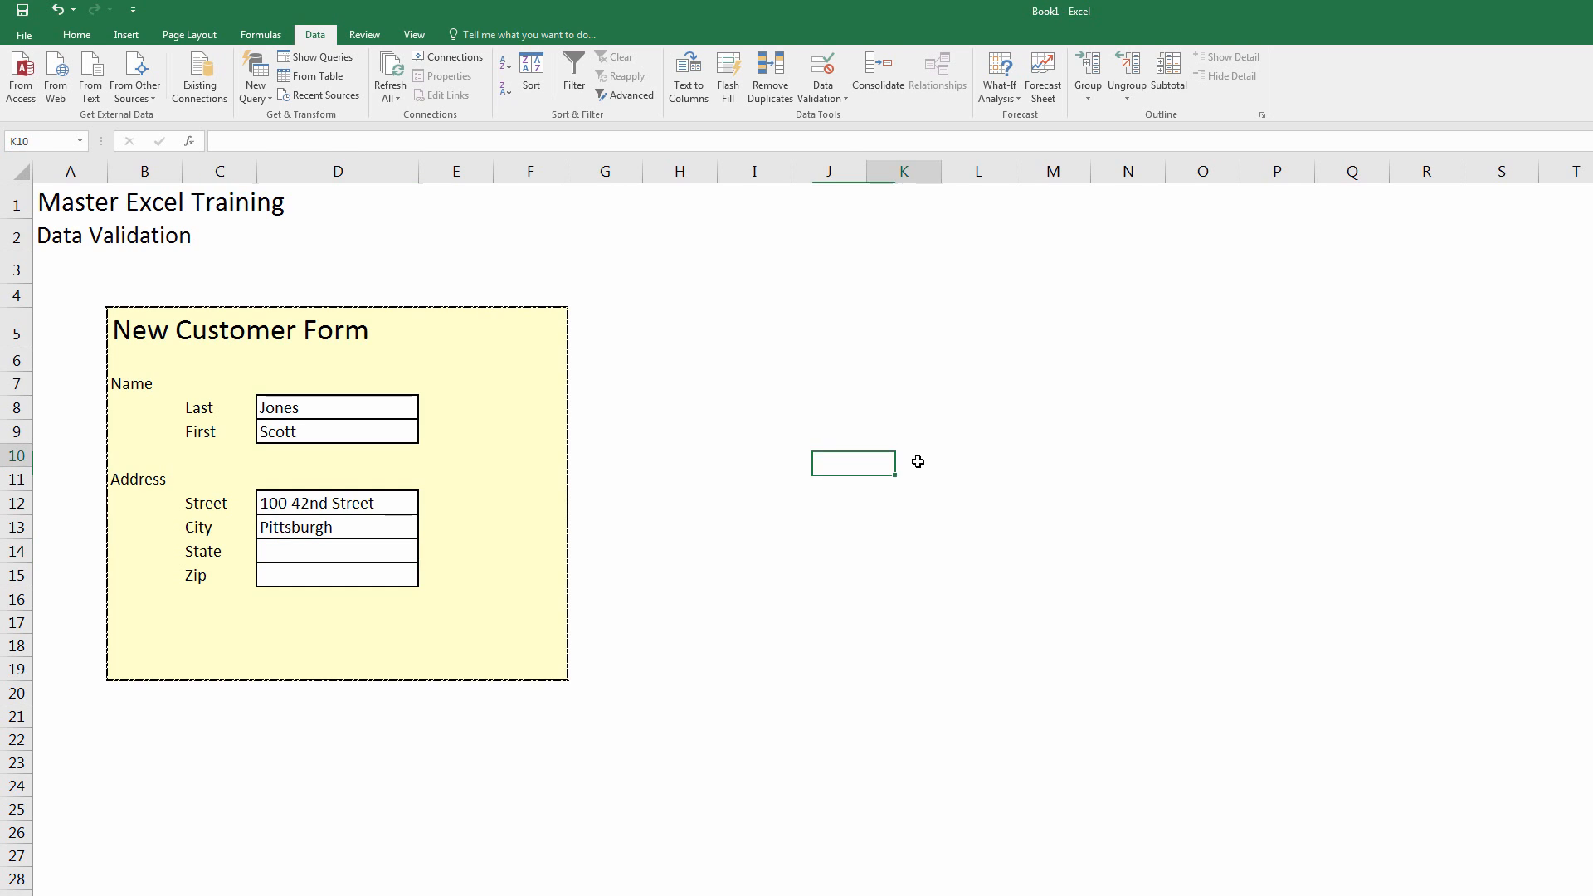
left_click(291, 554)
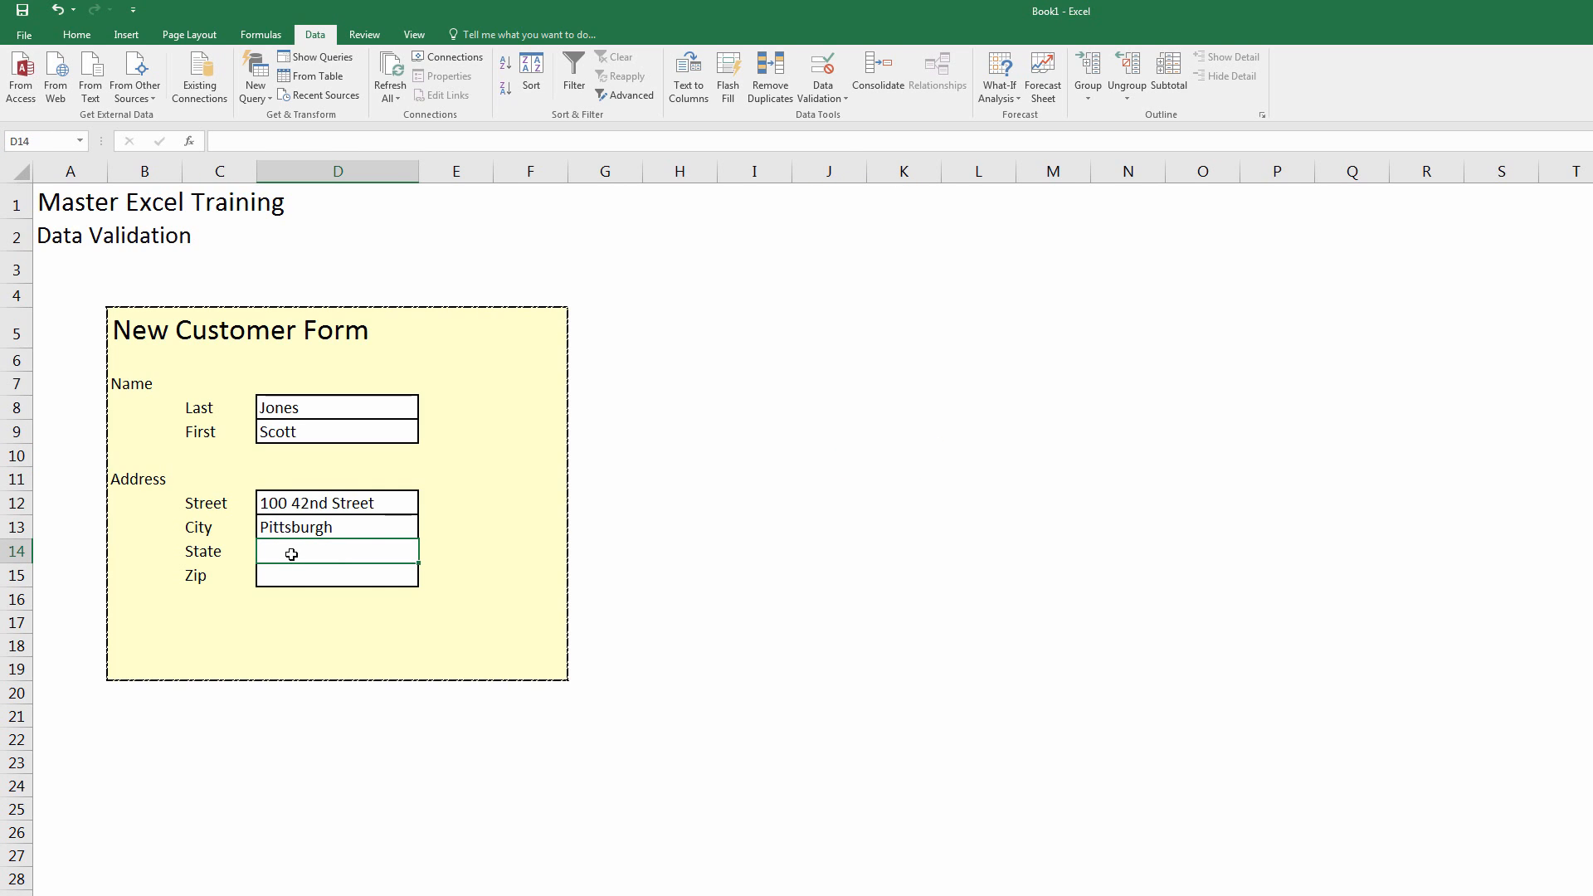
left_click(822, 73)
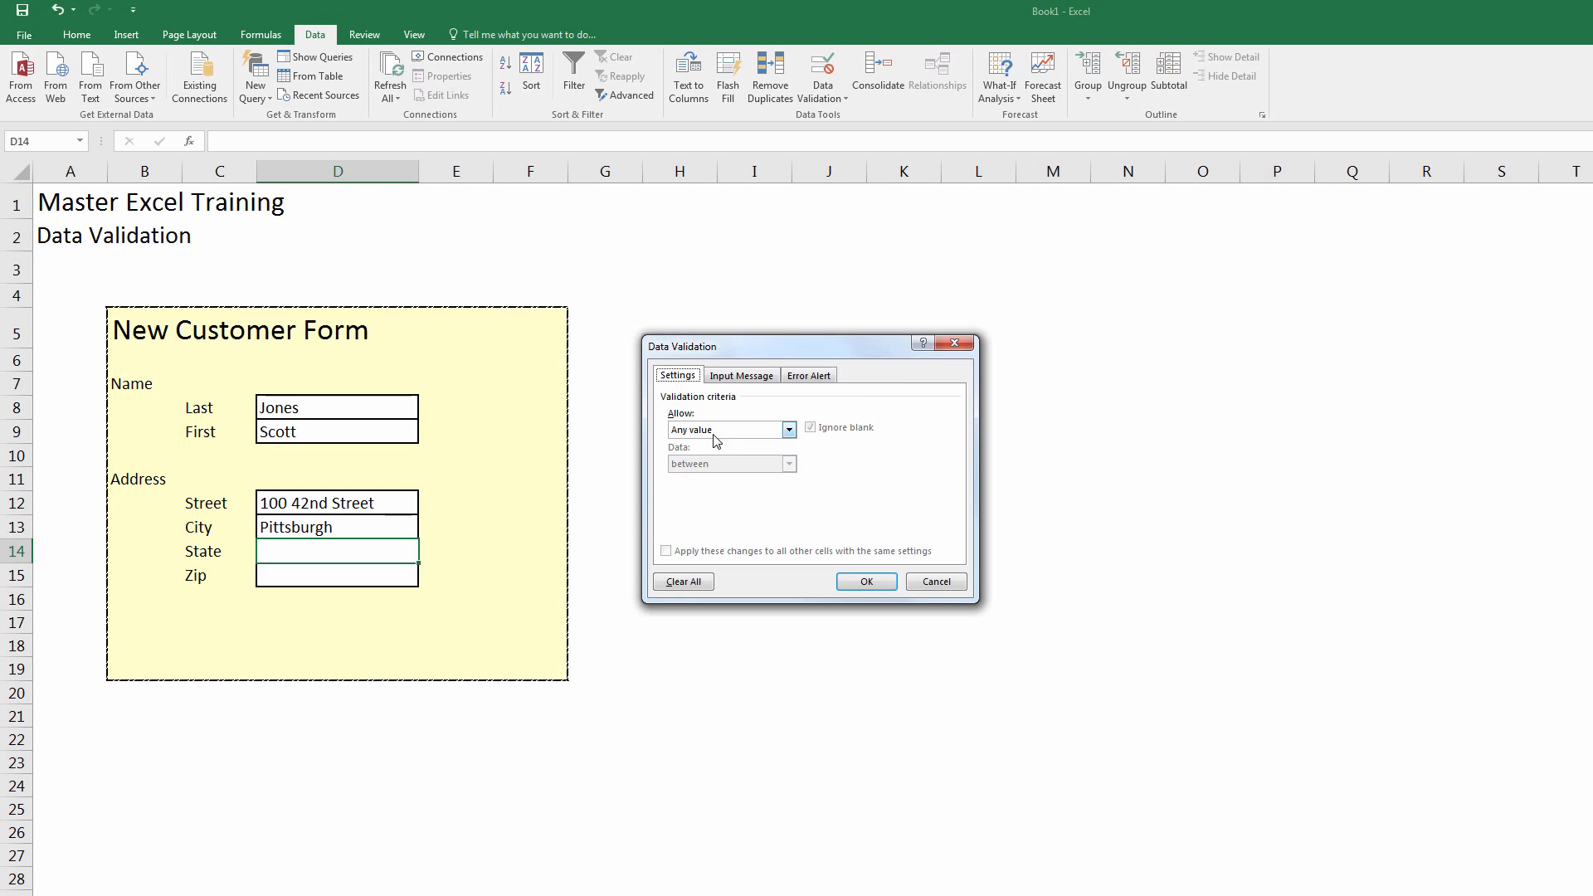
left_click(789, 430)
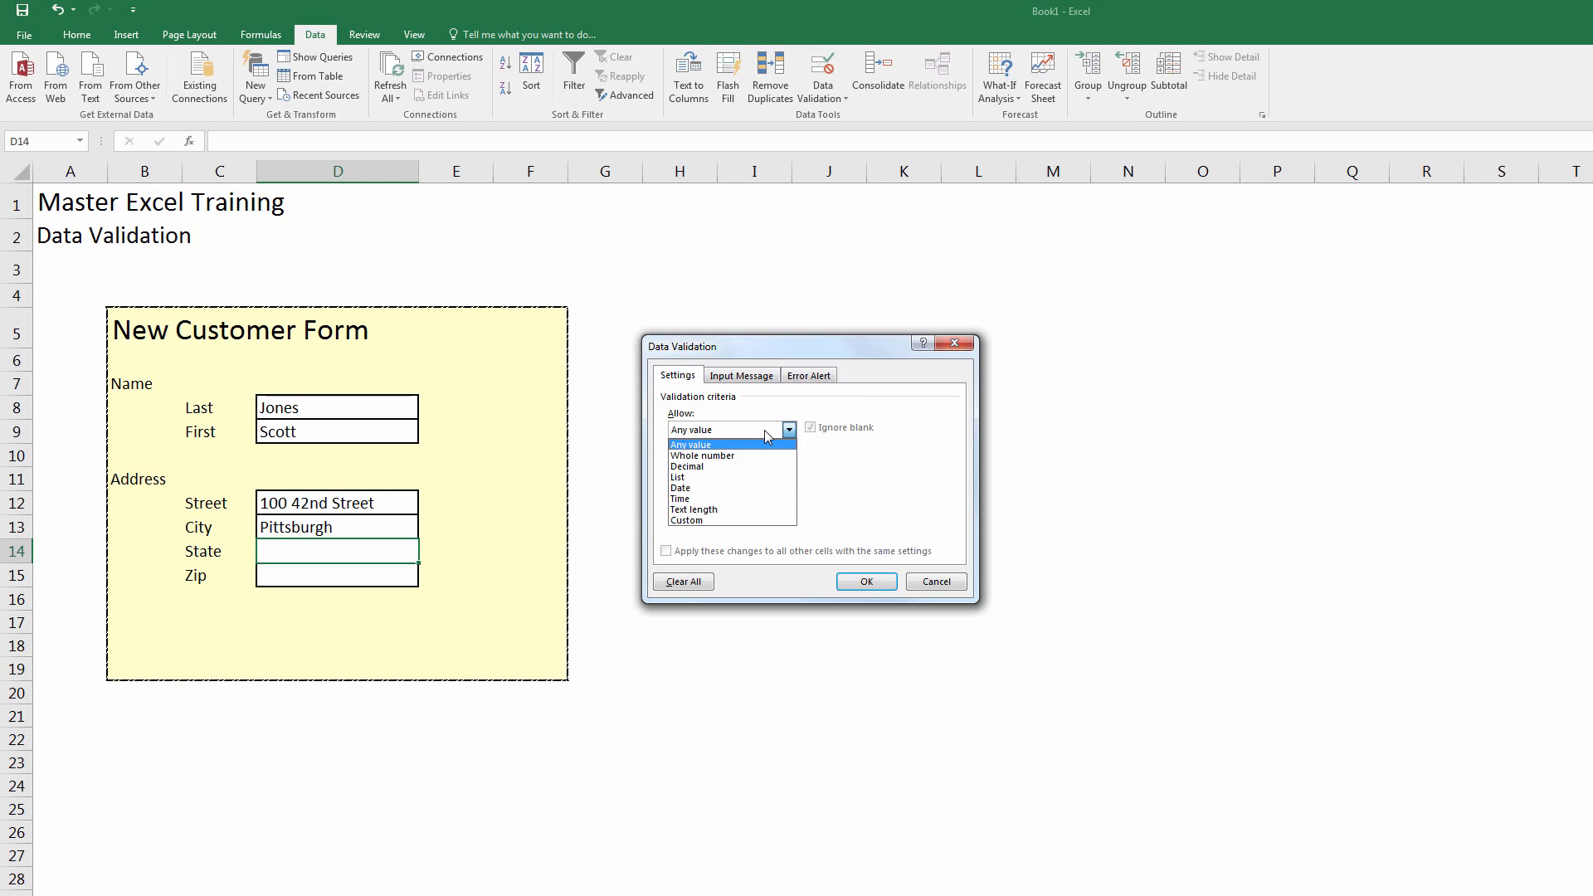
left_click(680, 477)
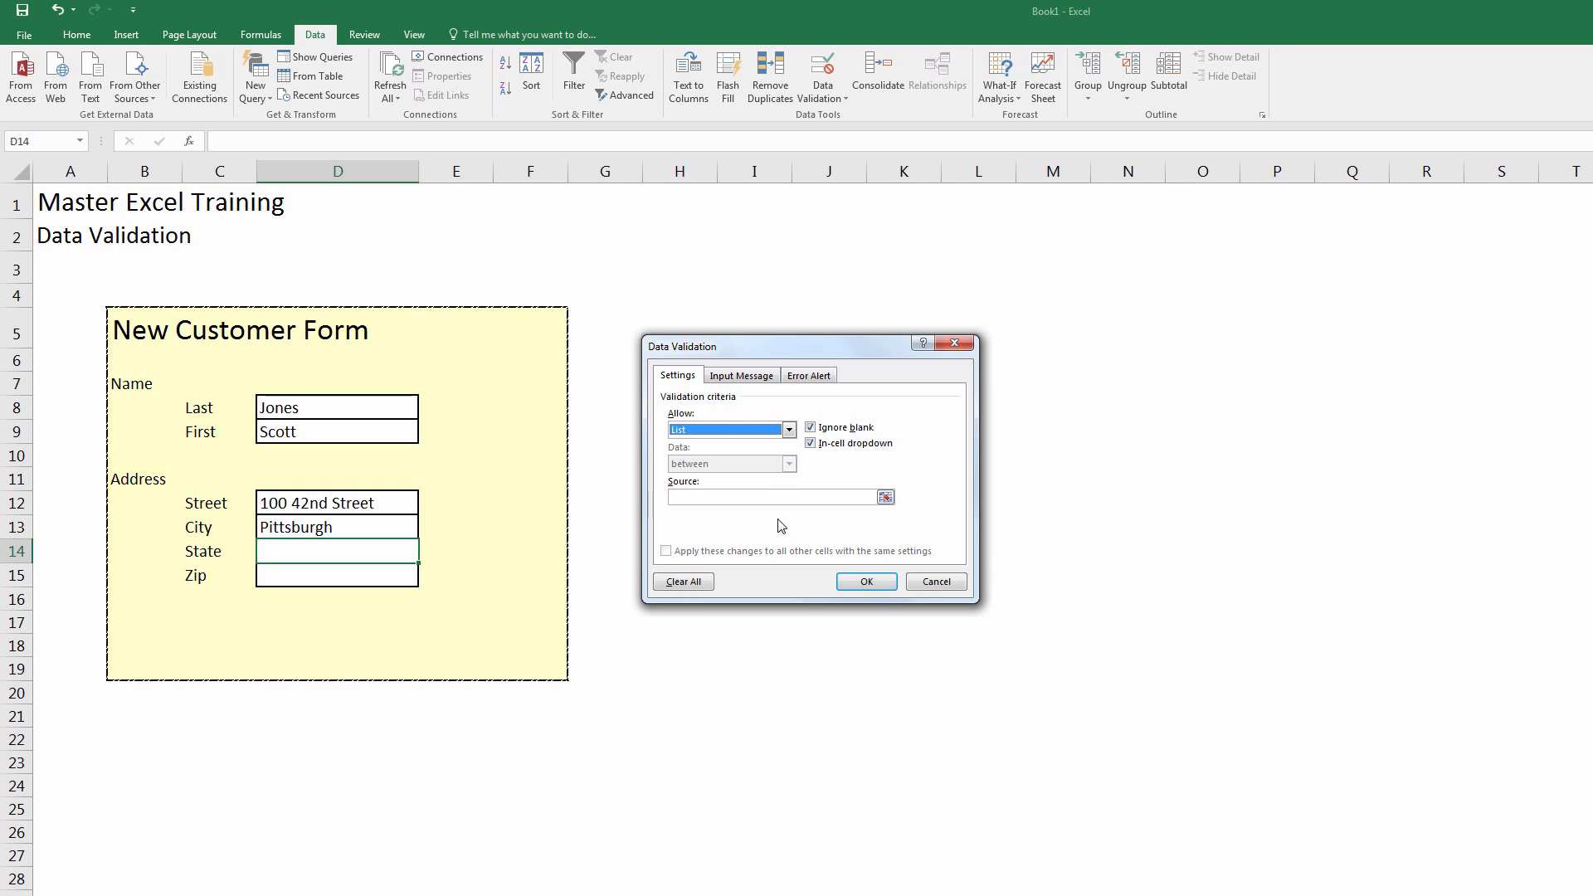
left_click(791, 496)
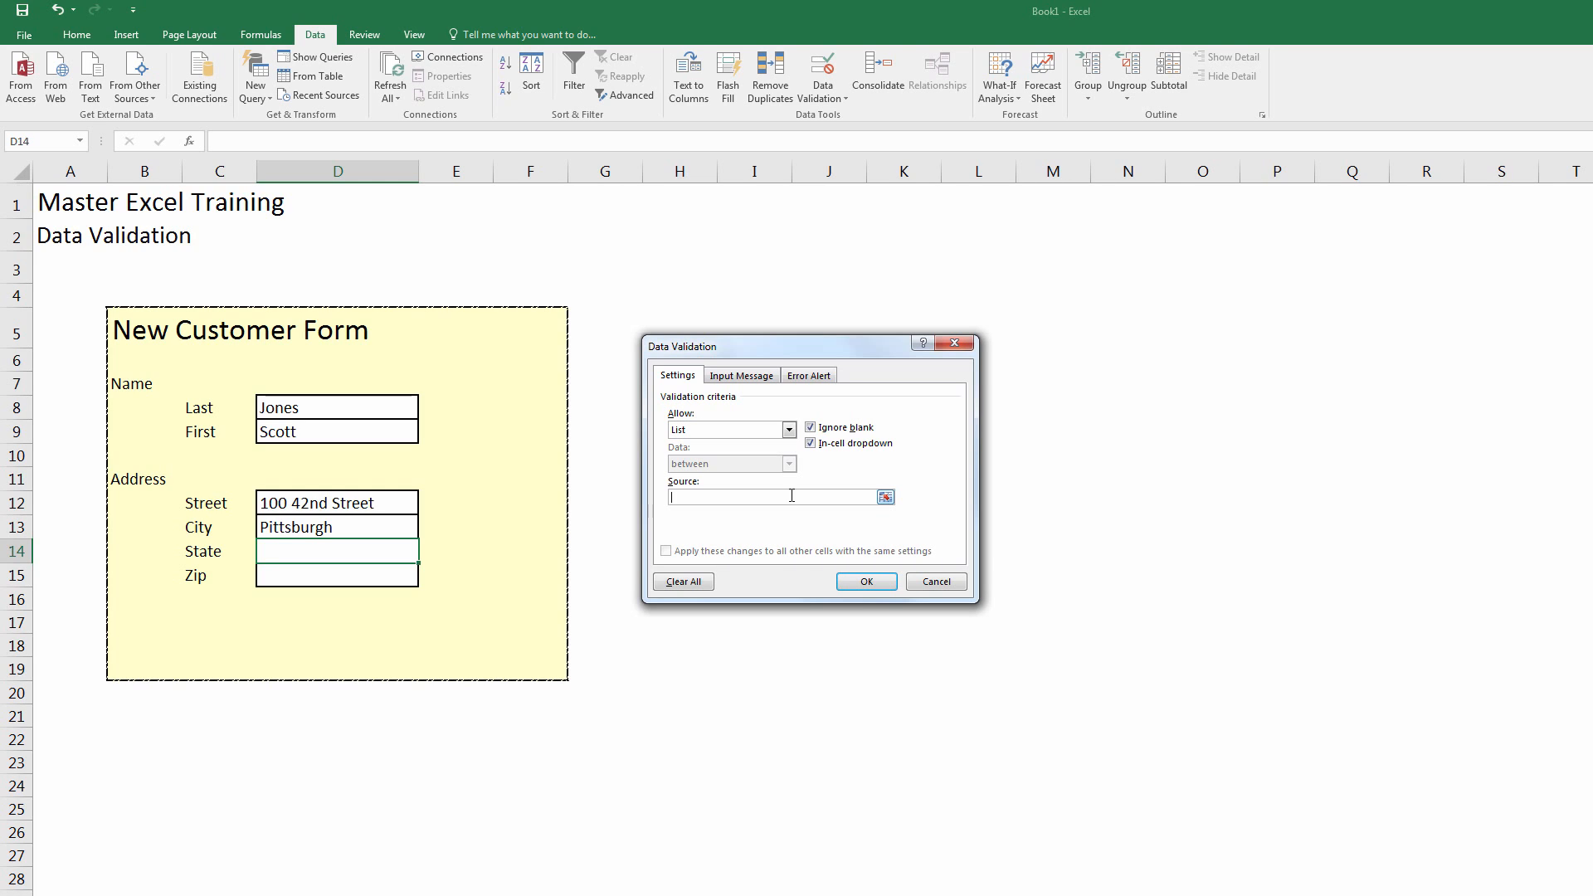
Step: Set the list source to the state abbreviations in =Sheet2!$A$2:$A$51 and apply the validation rule
left_click(885, 497)
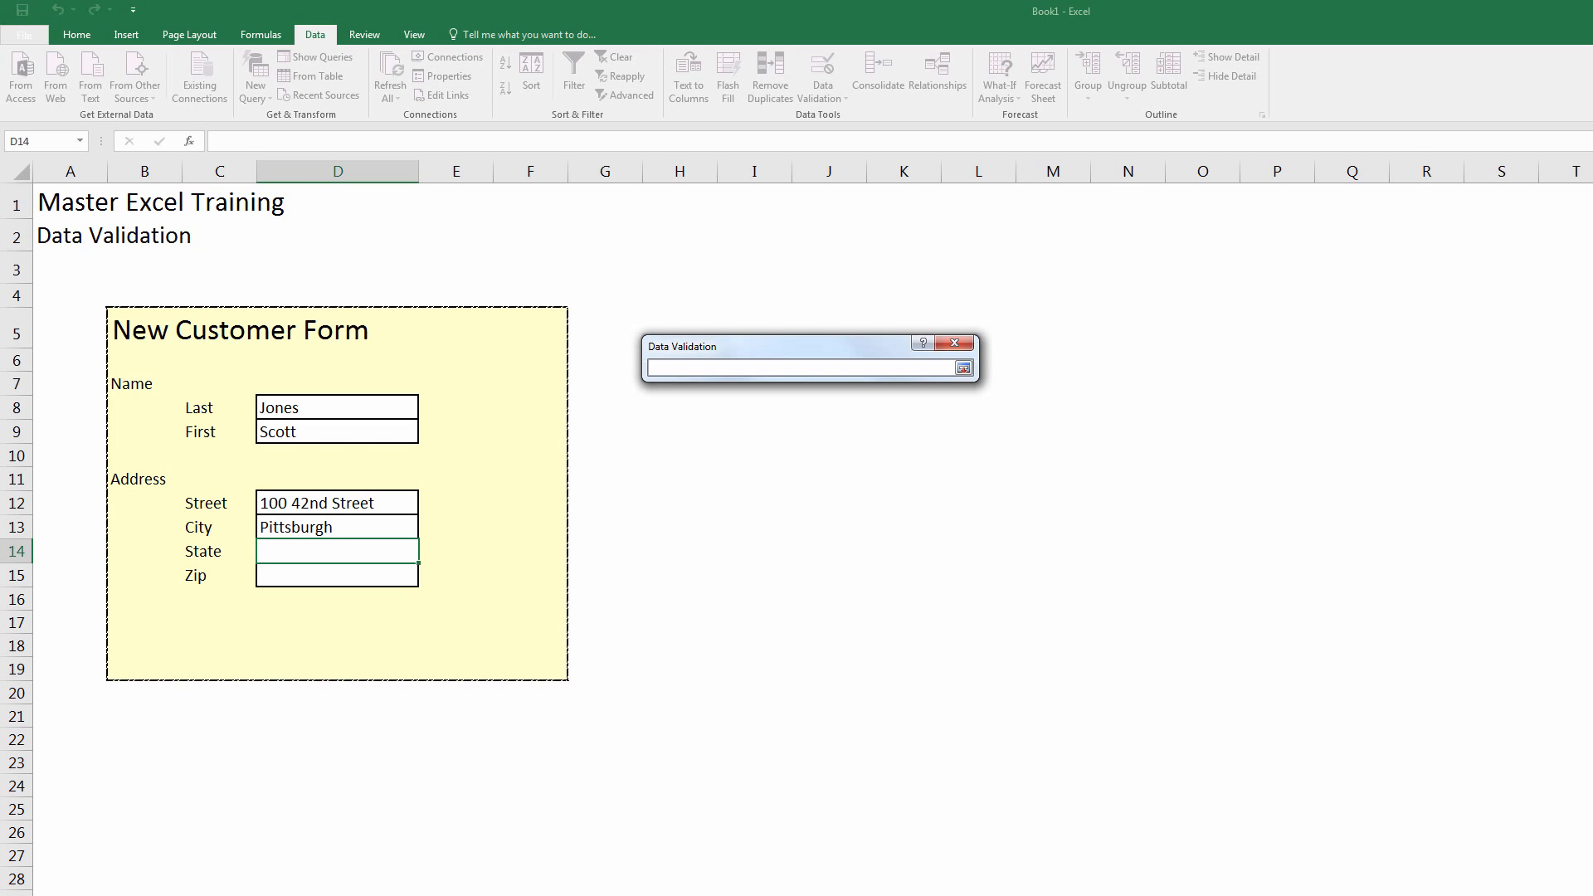
key("ctrl+Page_Down")
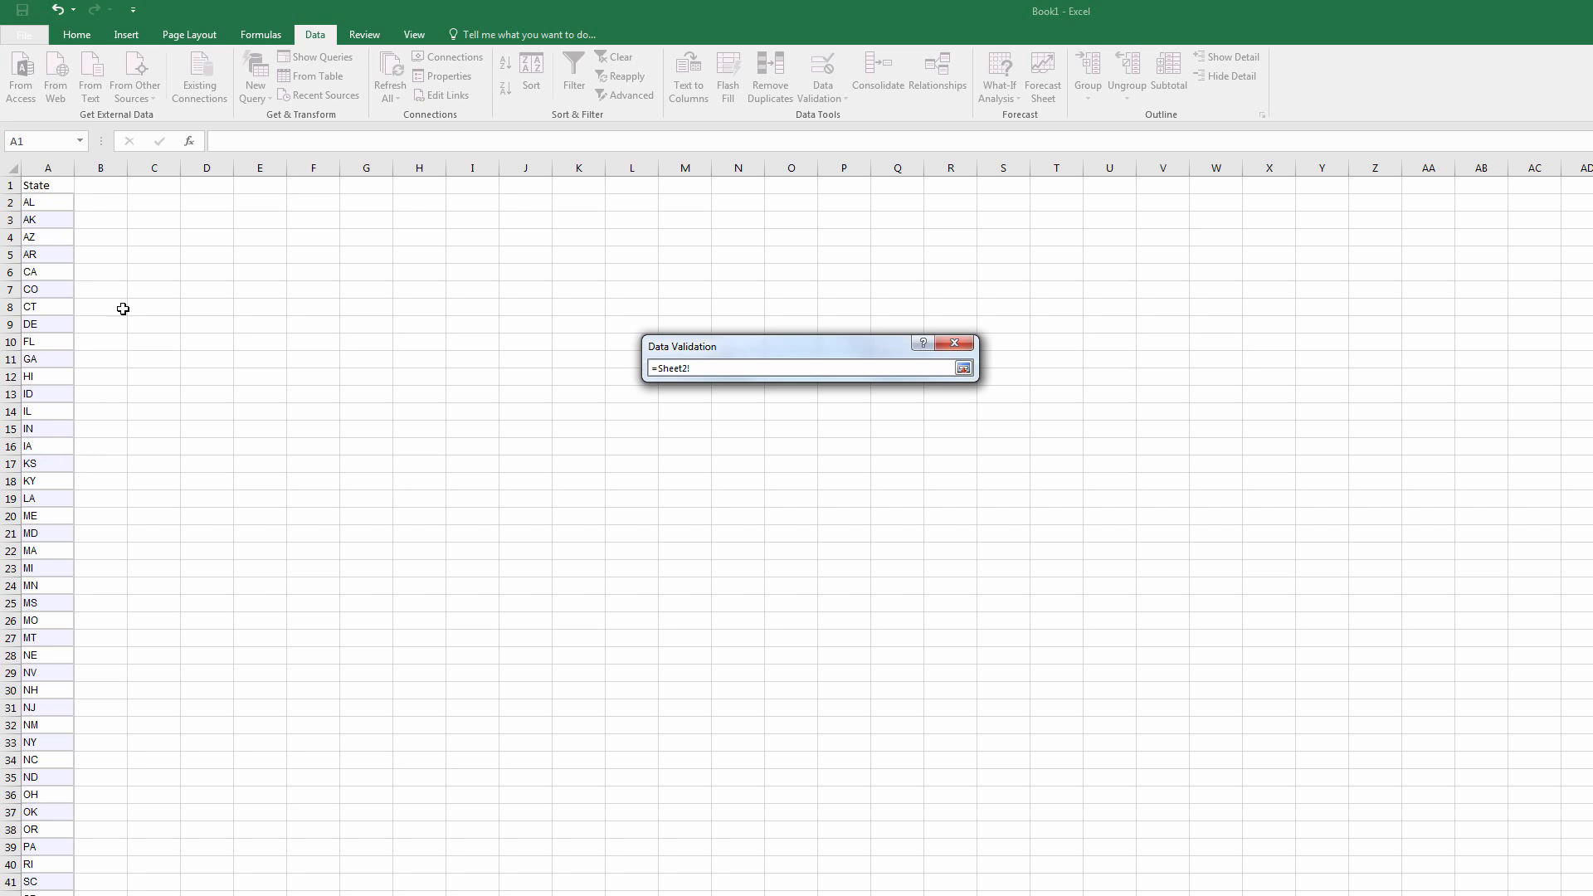
left_click(49, 203)
key("ctrl+shift+Down")
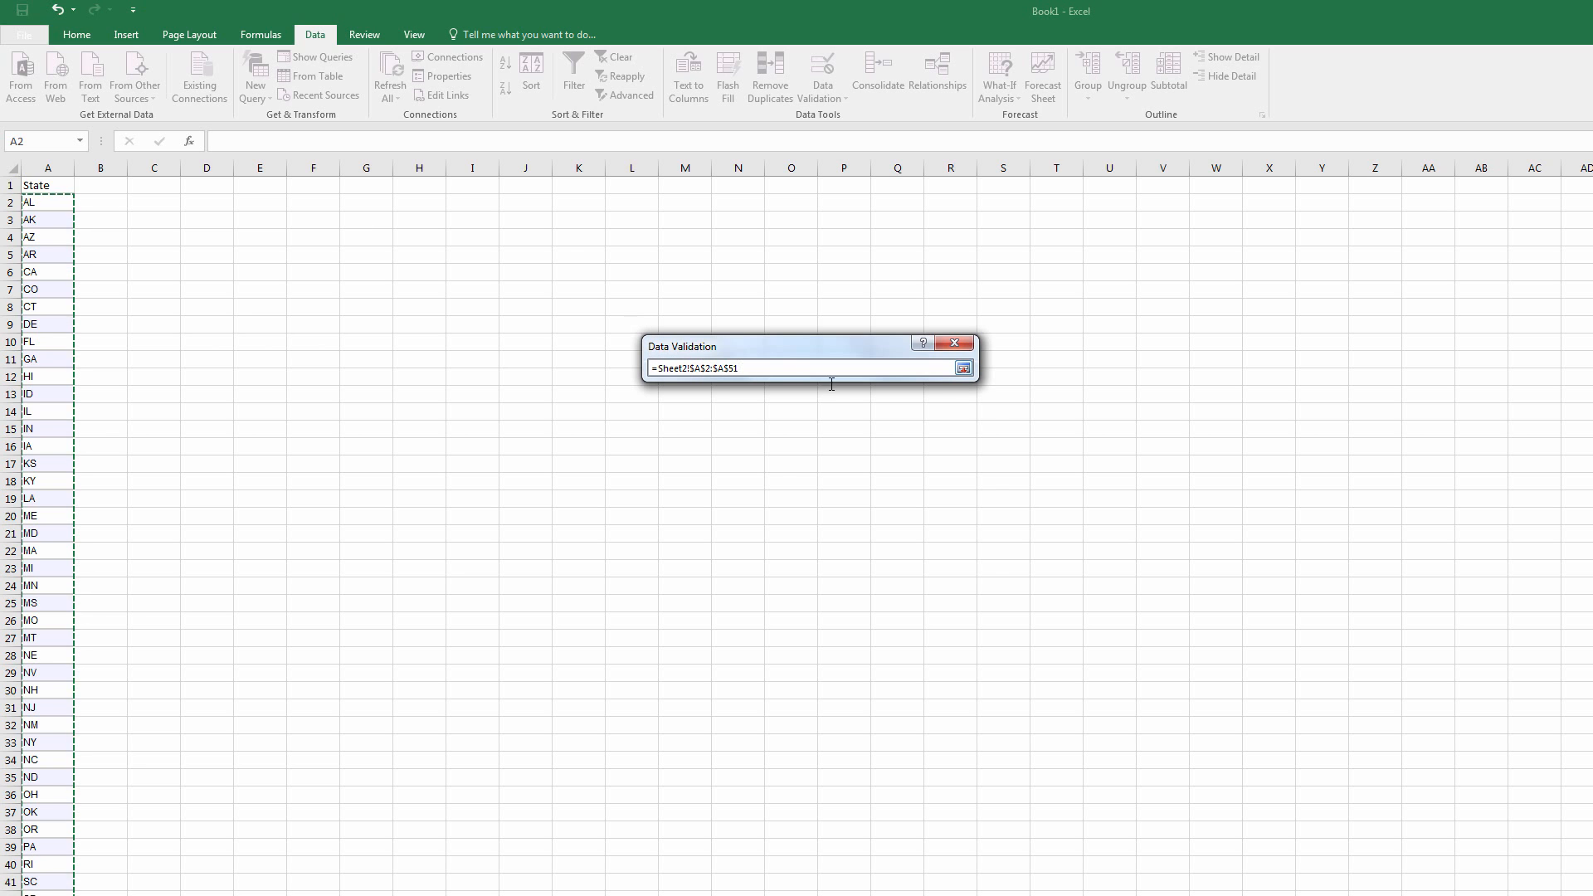
left_click(963, 369)
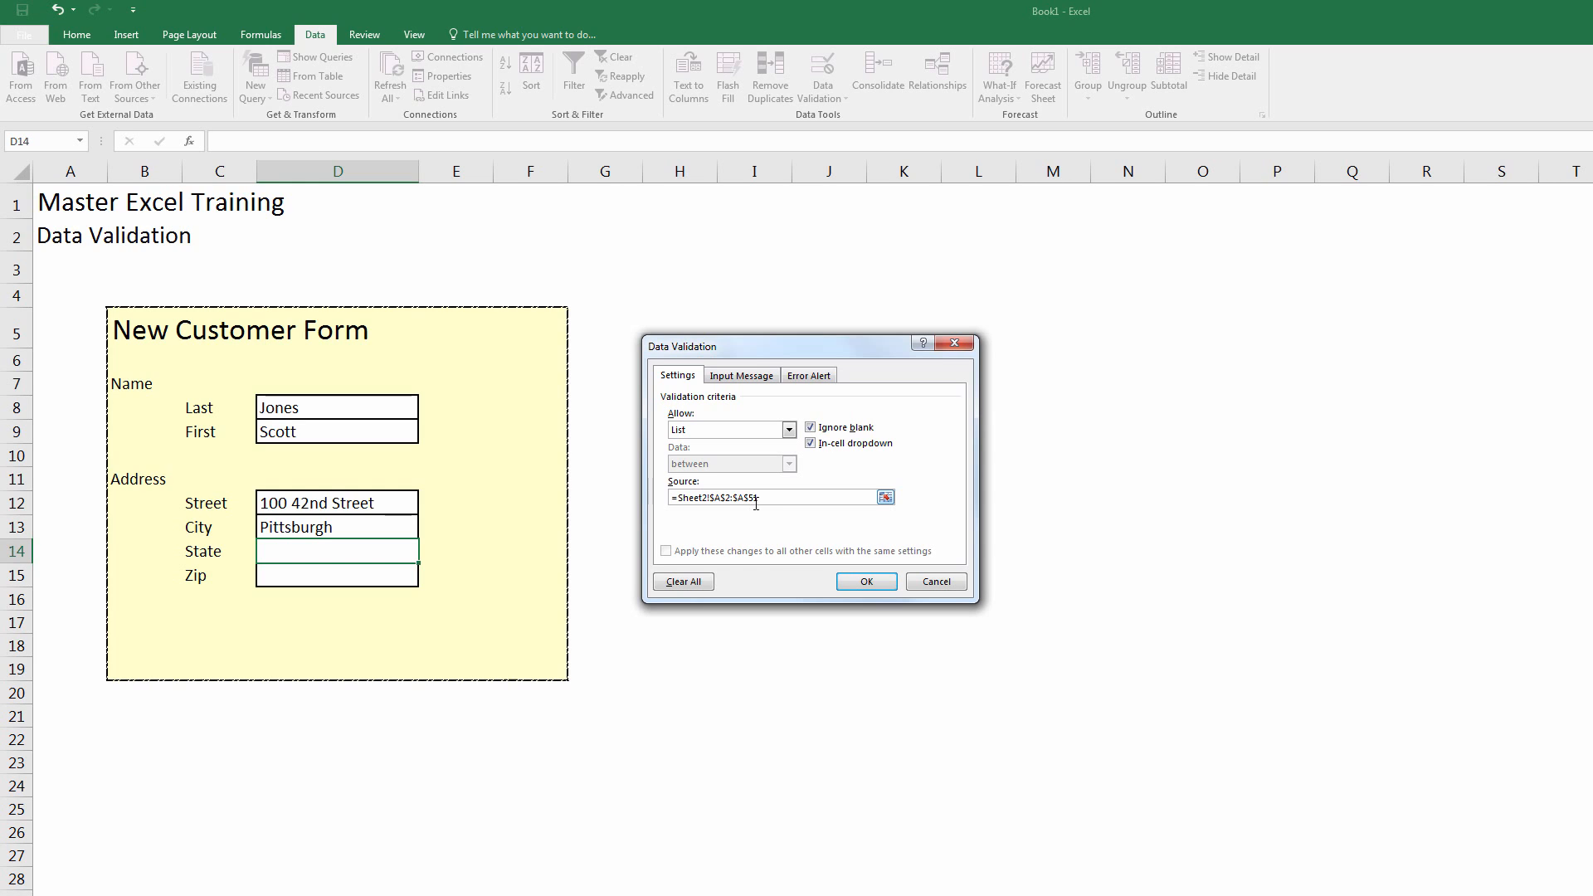
left_click(866, 581)
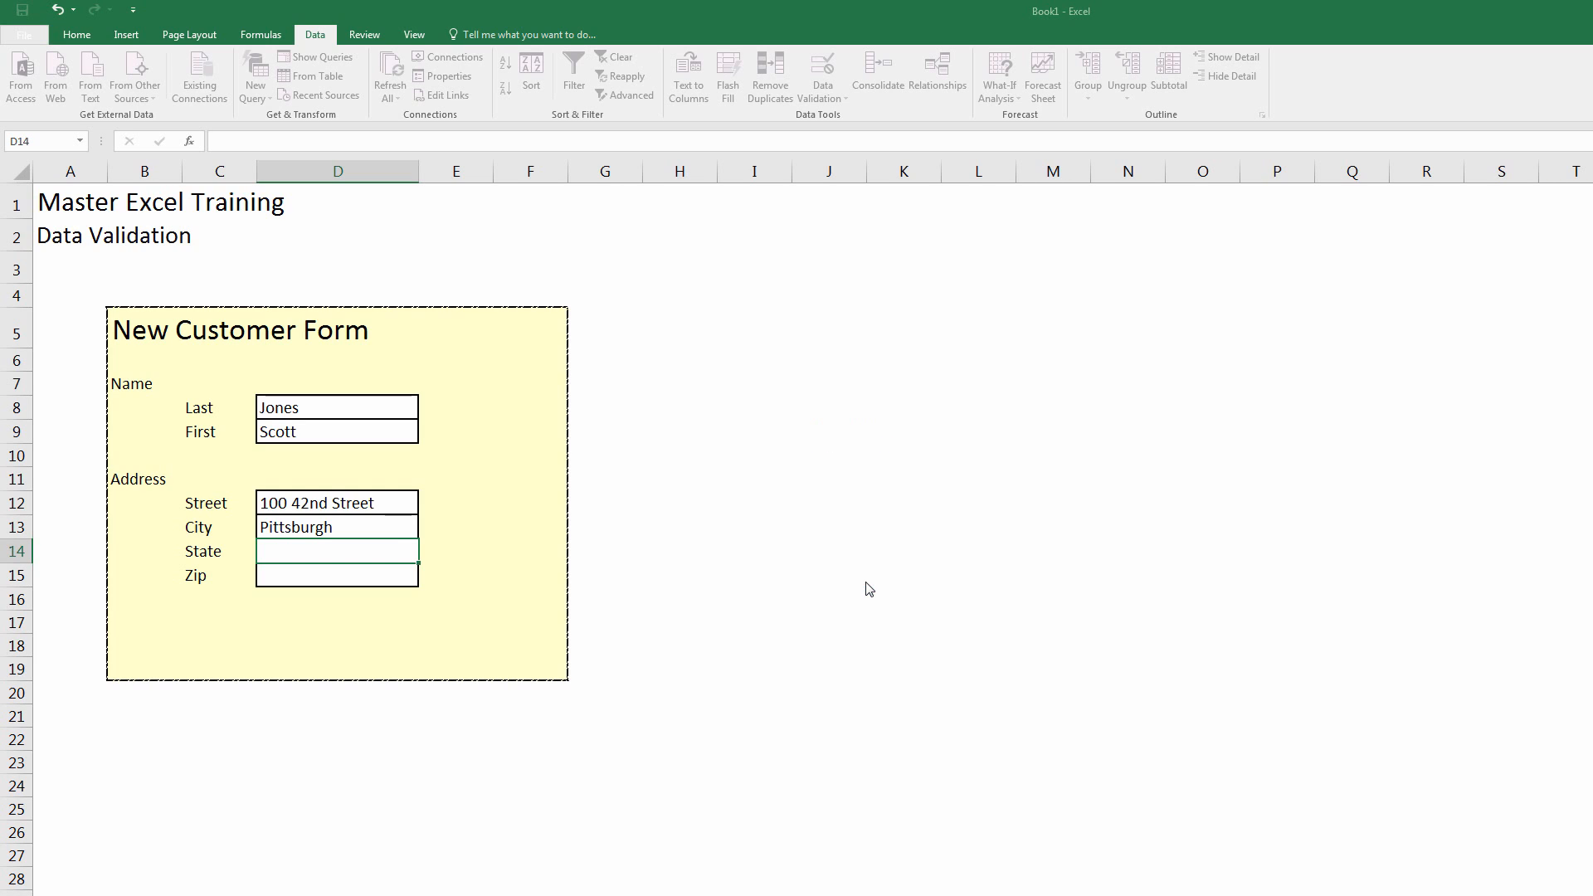
Step: Choose PA from the in-cell list of states in D14
left_click(426, 555)
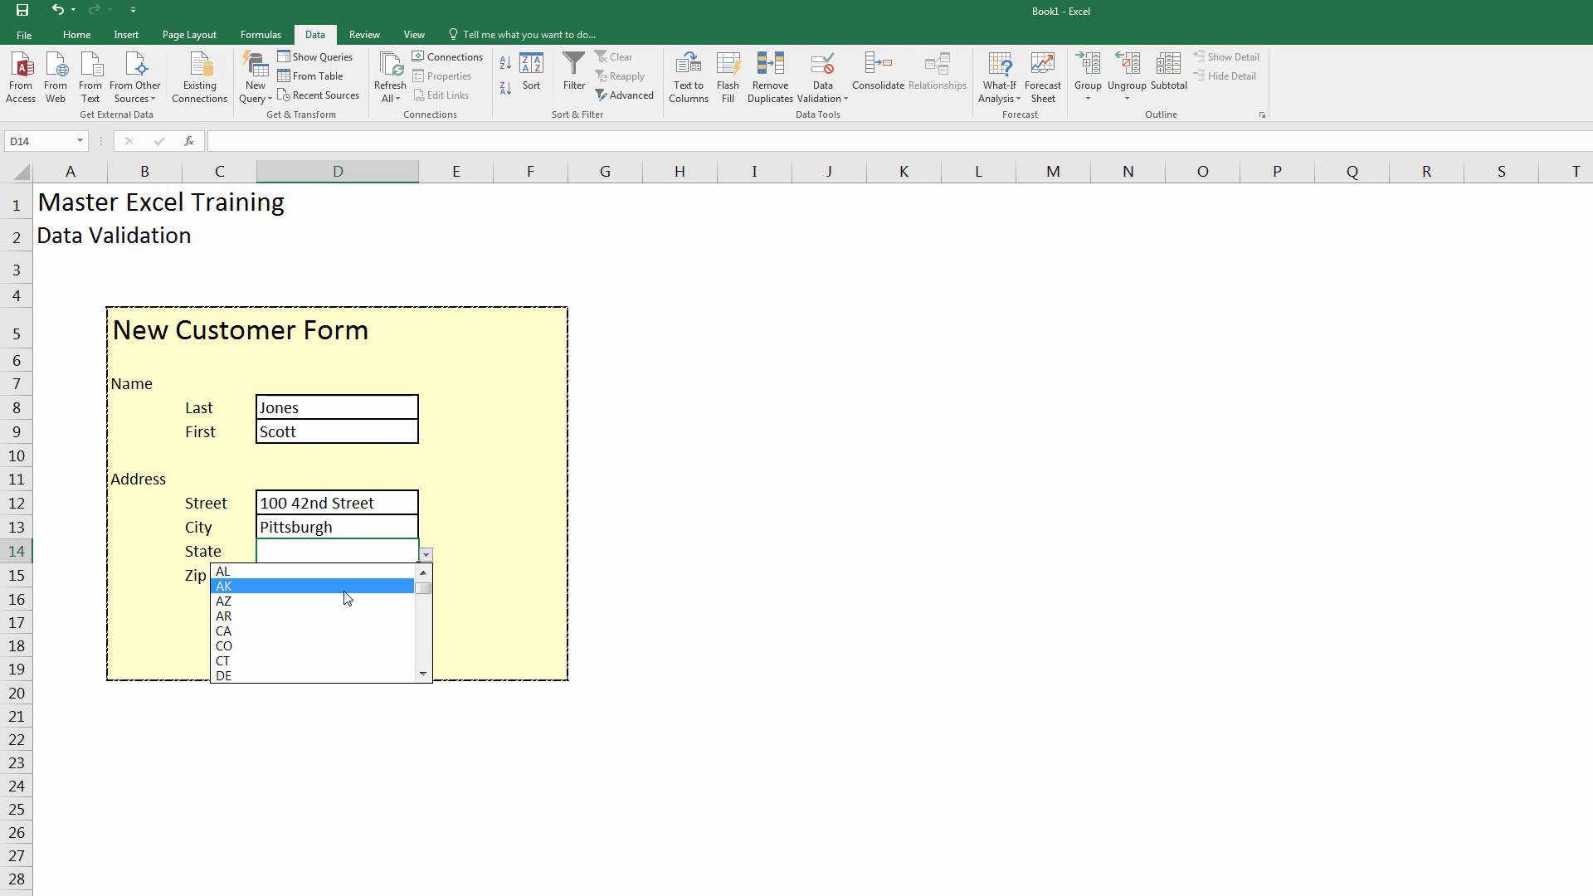
left_click(419, 646)
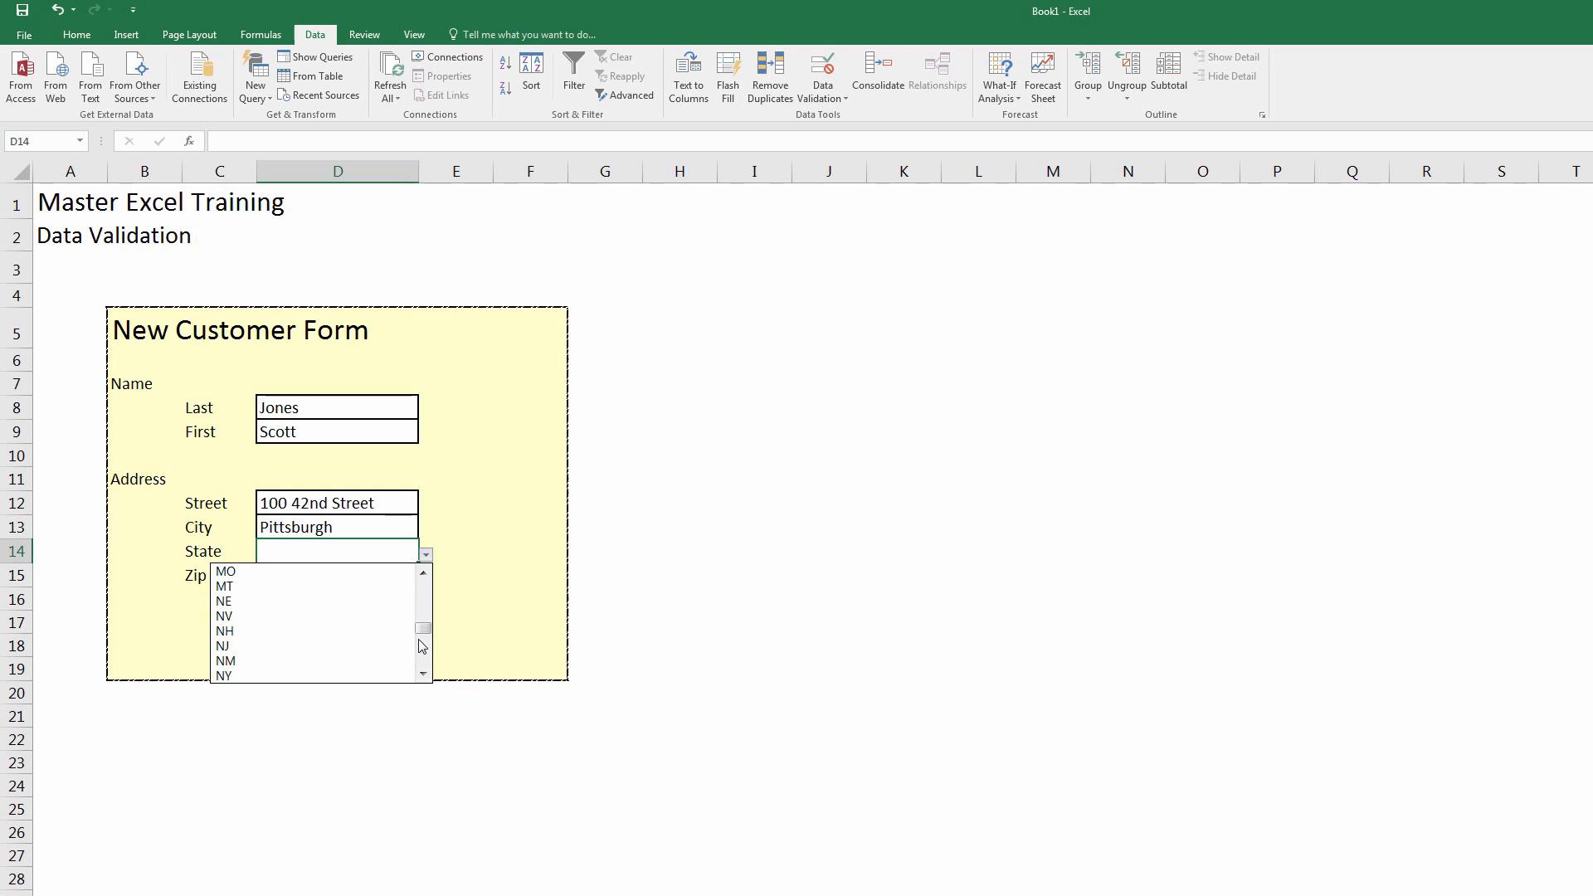
left_click(420, 647)
left_click(315, 645)
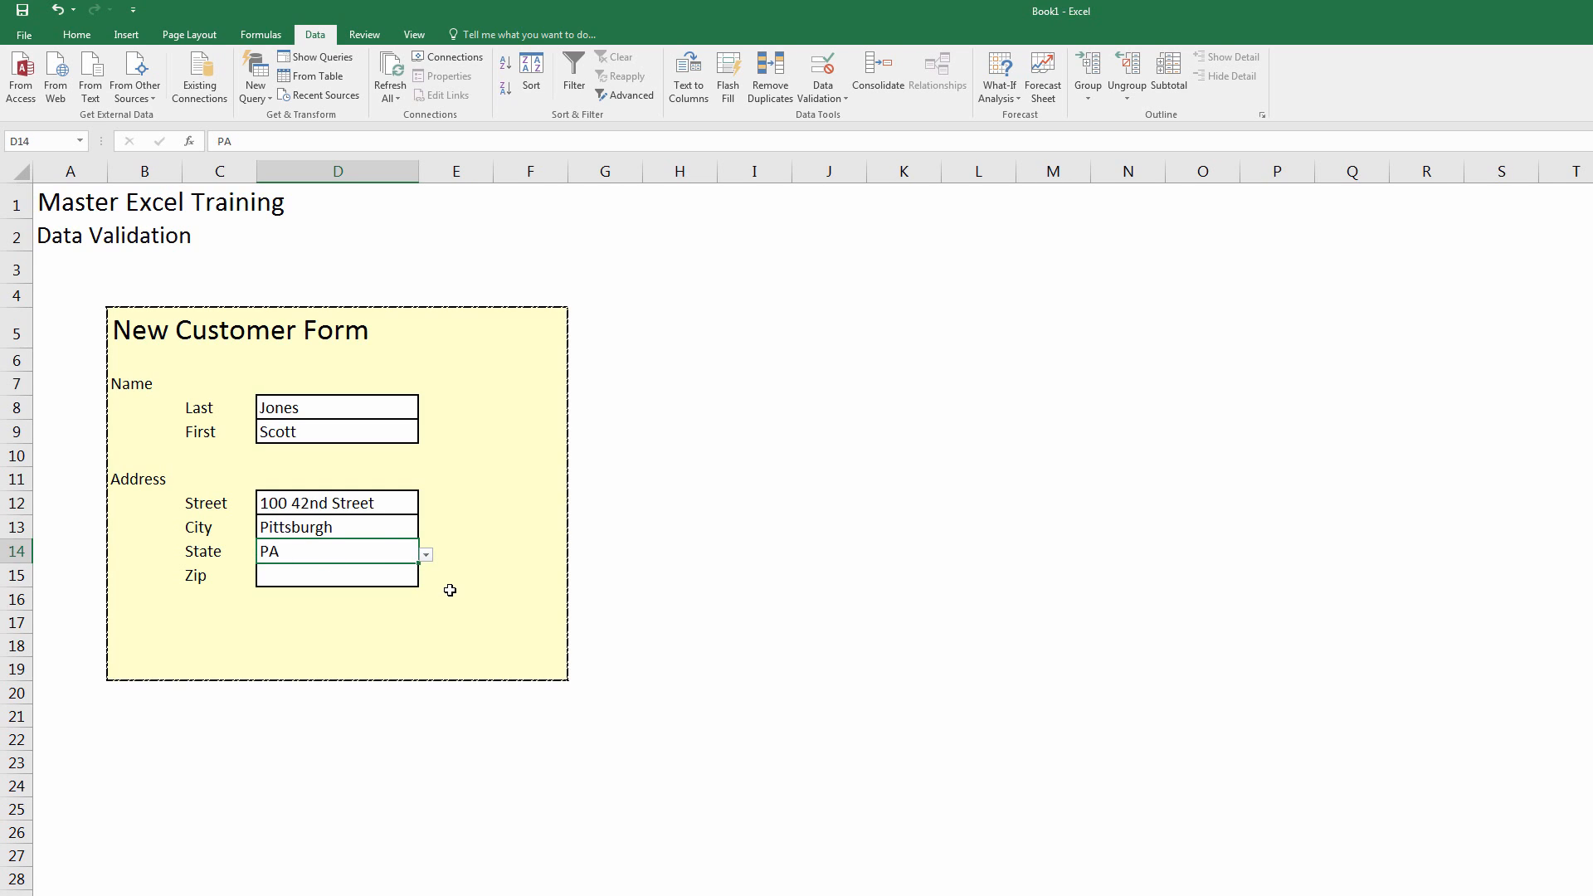
Step: Try a text entry in the Zip cell D15, then clear the cell
key("Return")
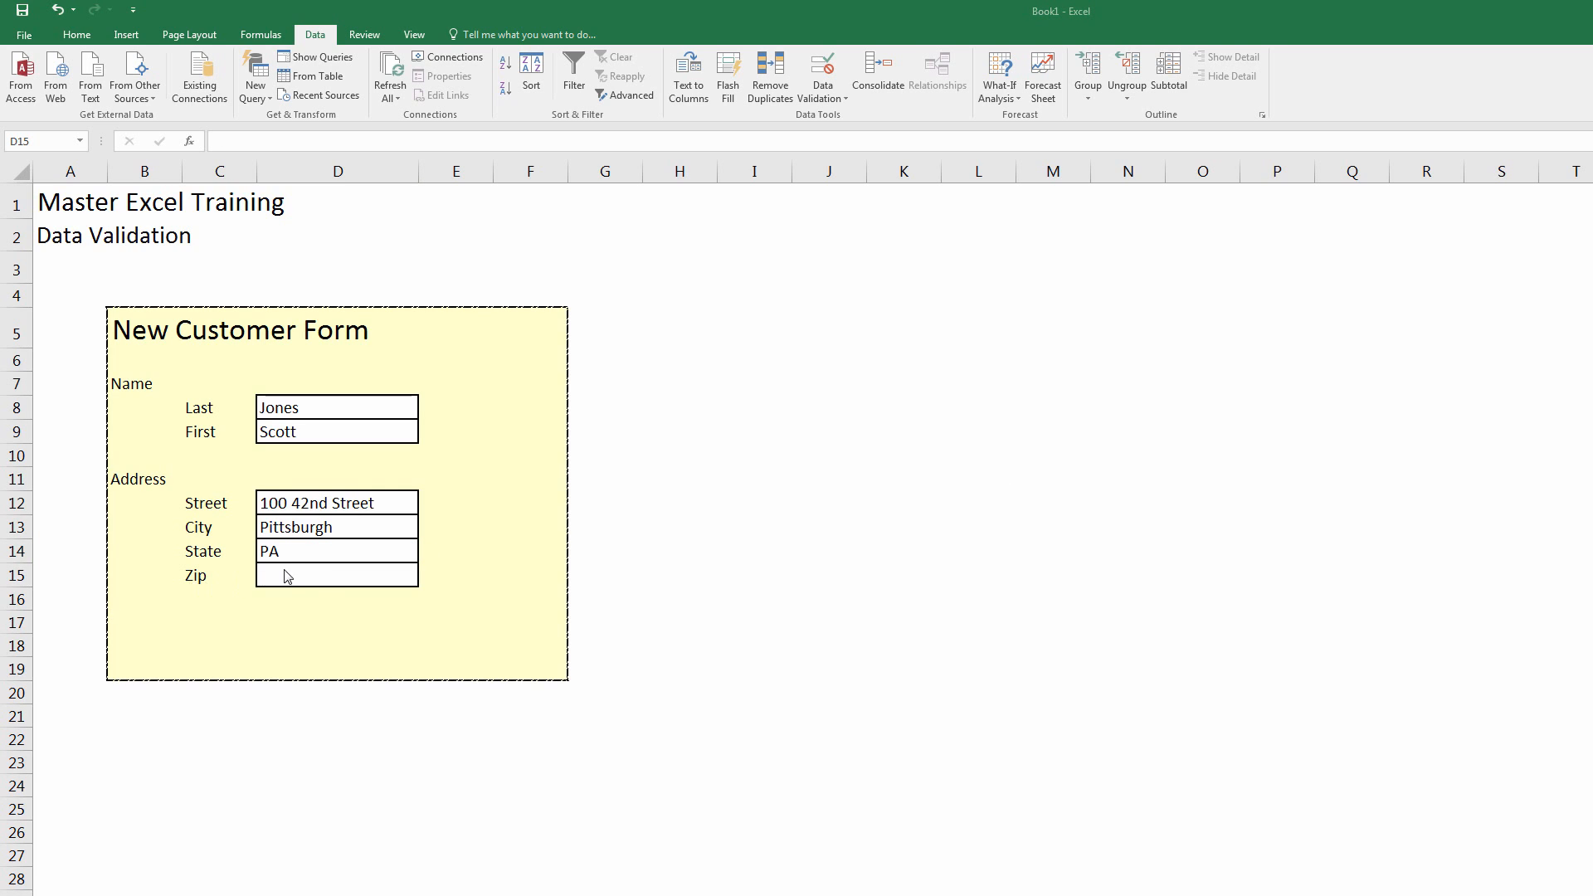
left_click(320, 580)
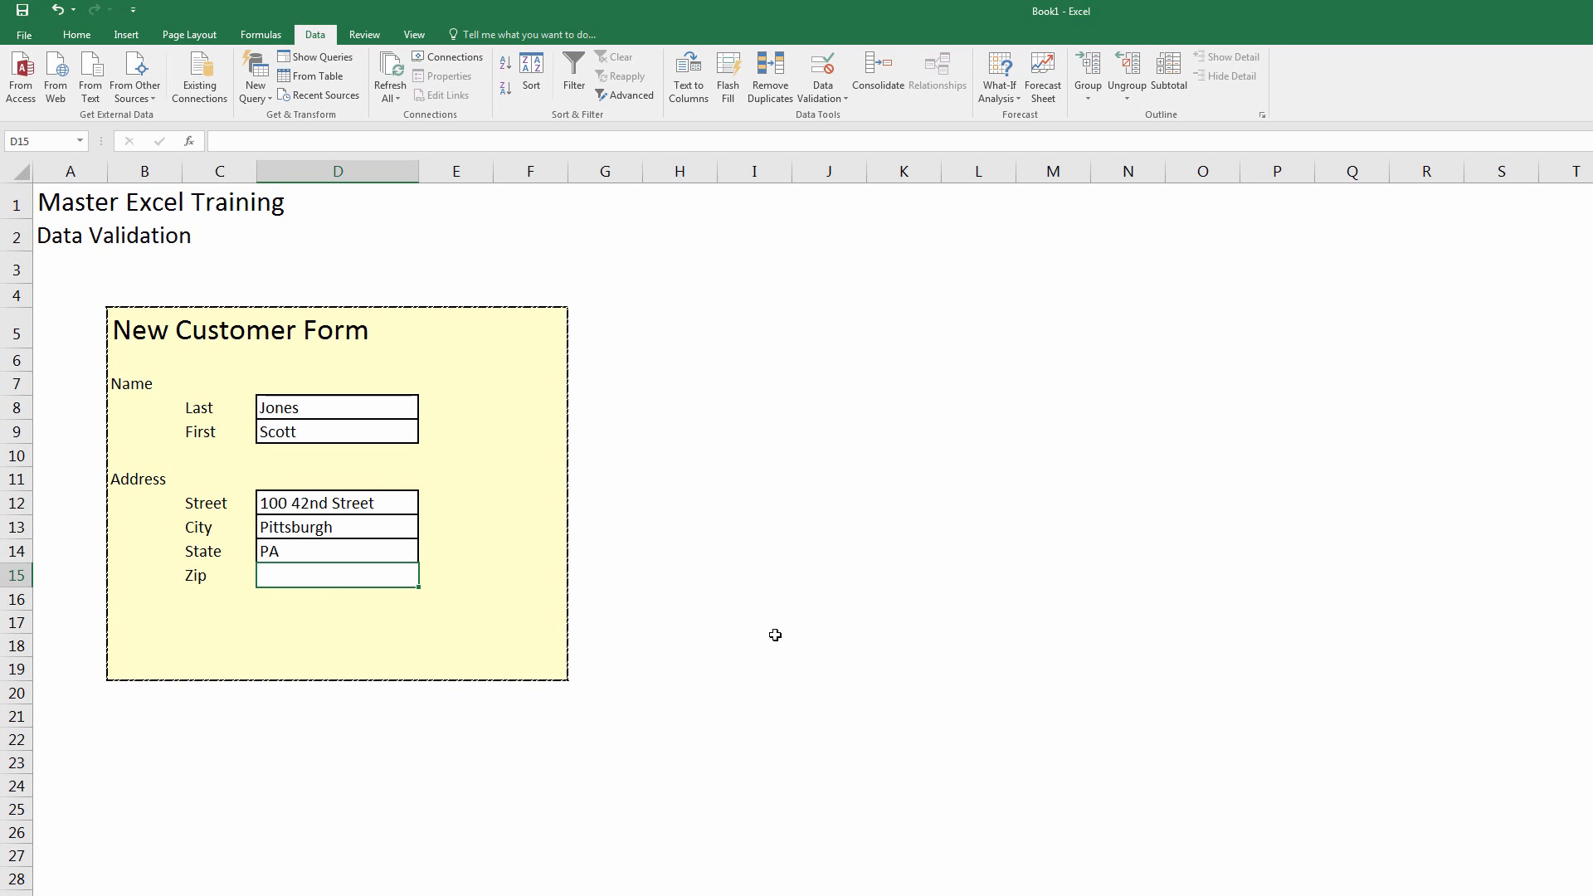
type("Scott")
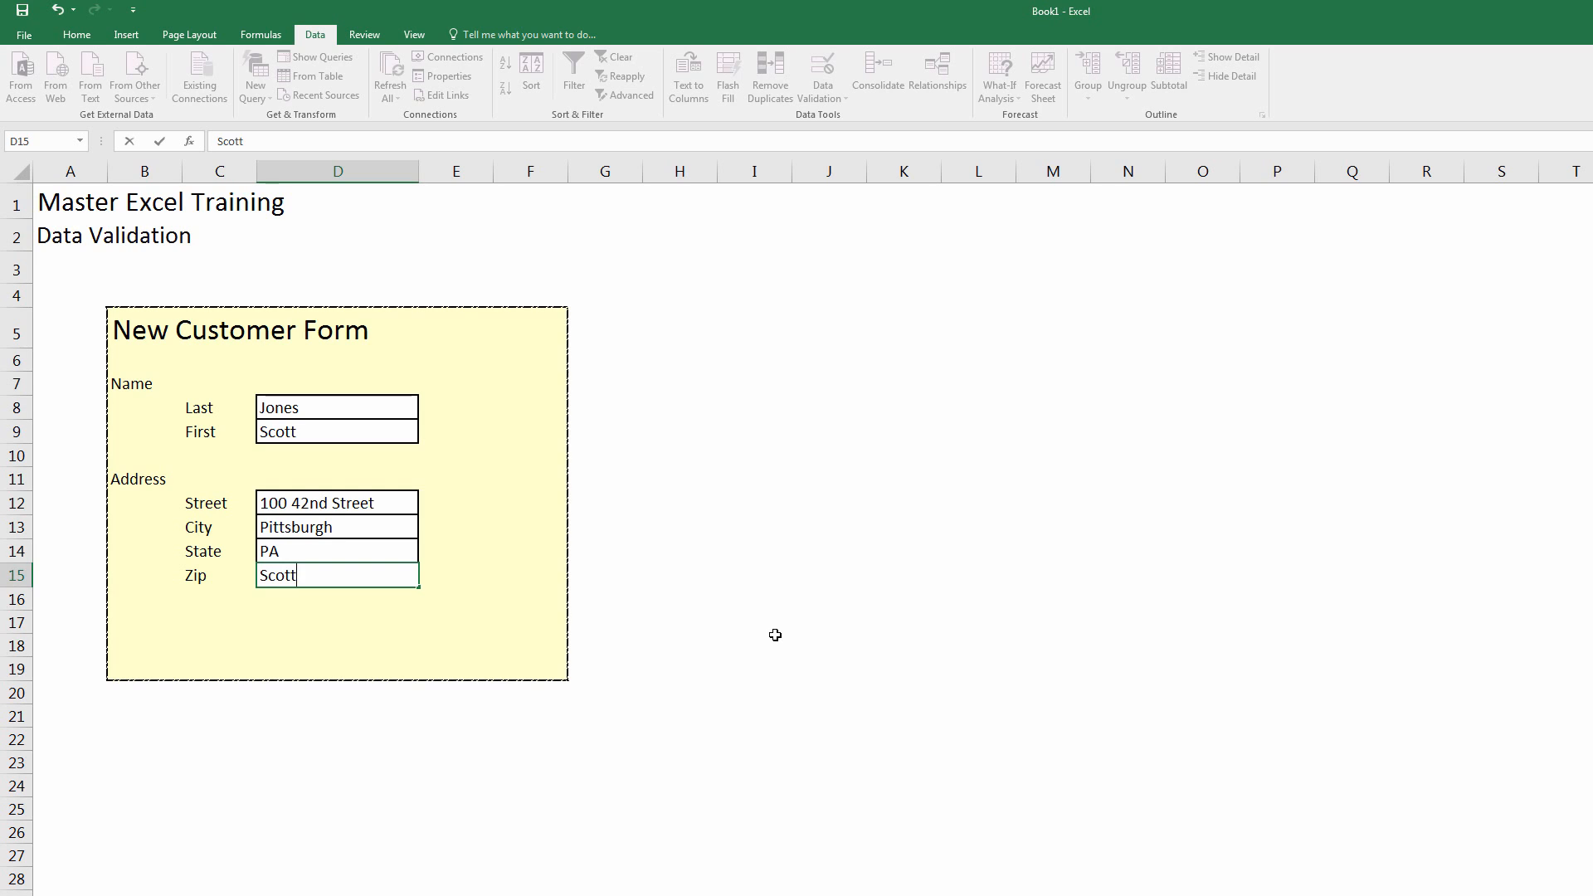
key("Return")
key("Up")
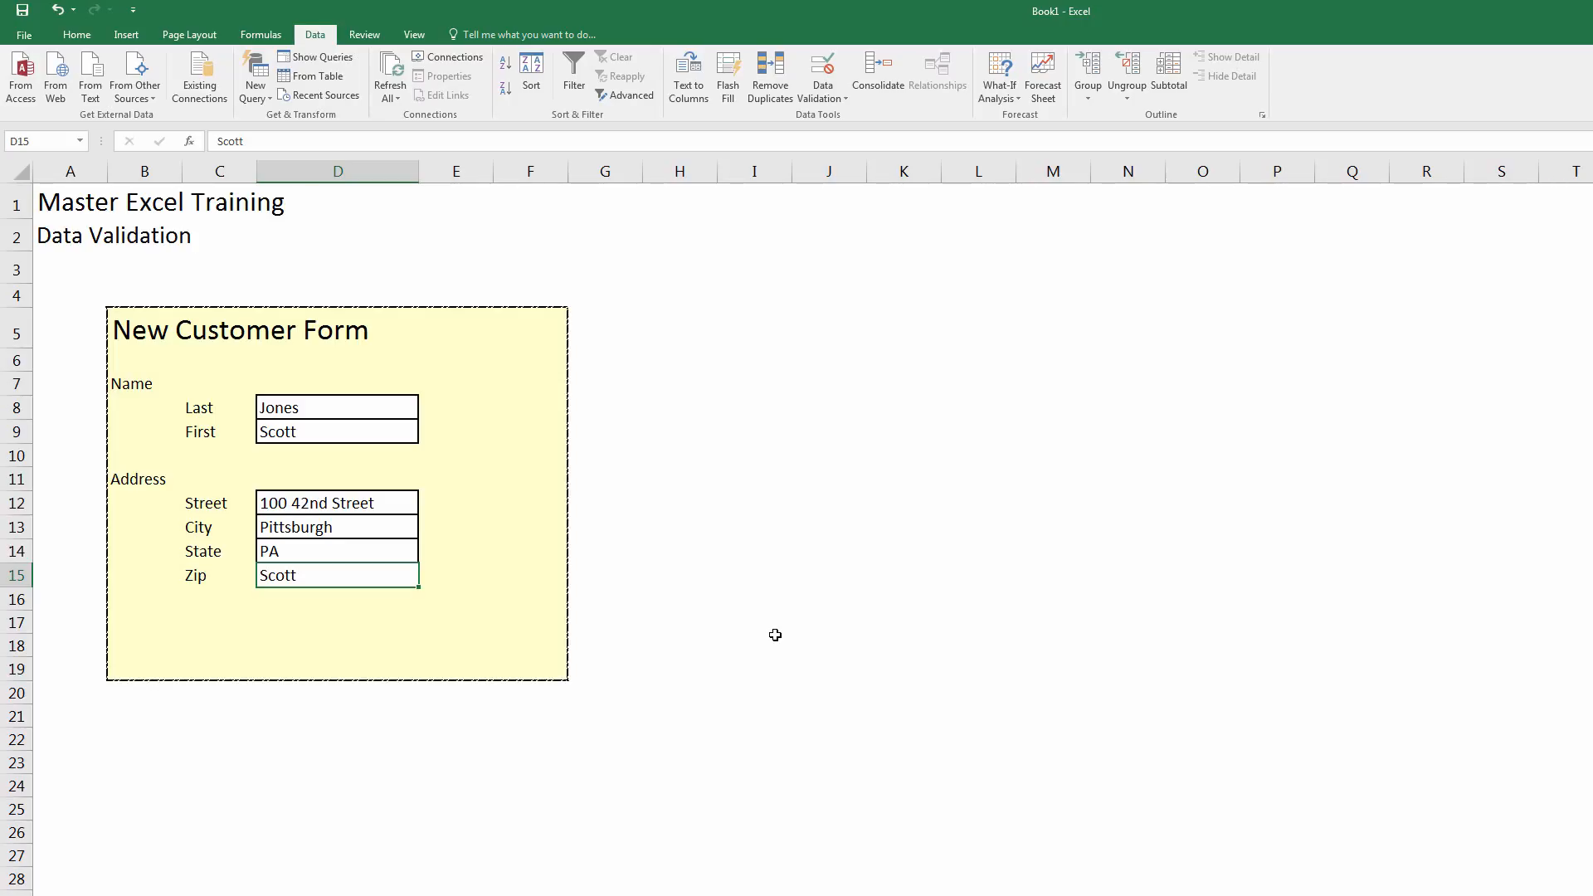
key("Delete")
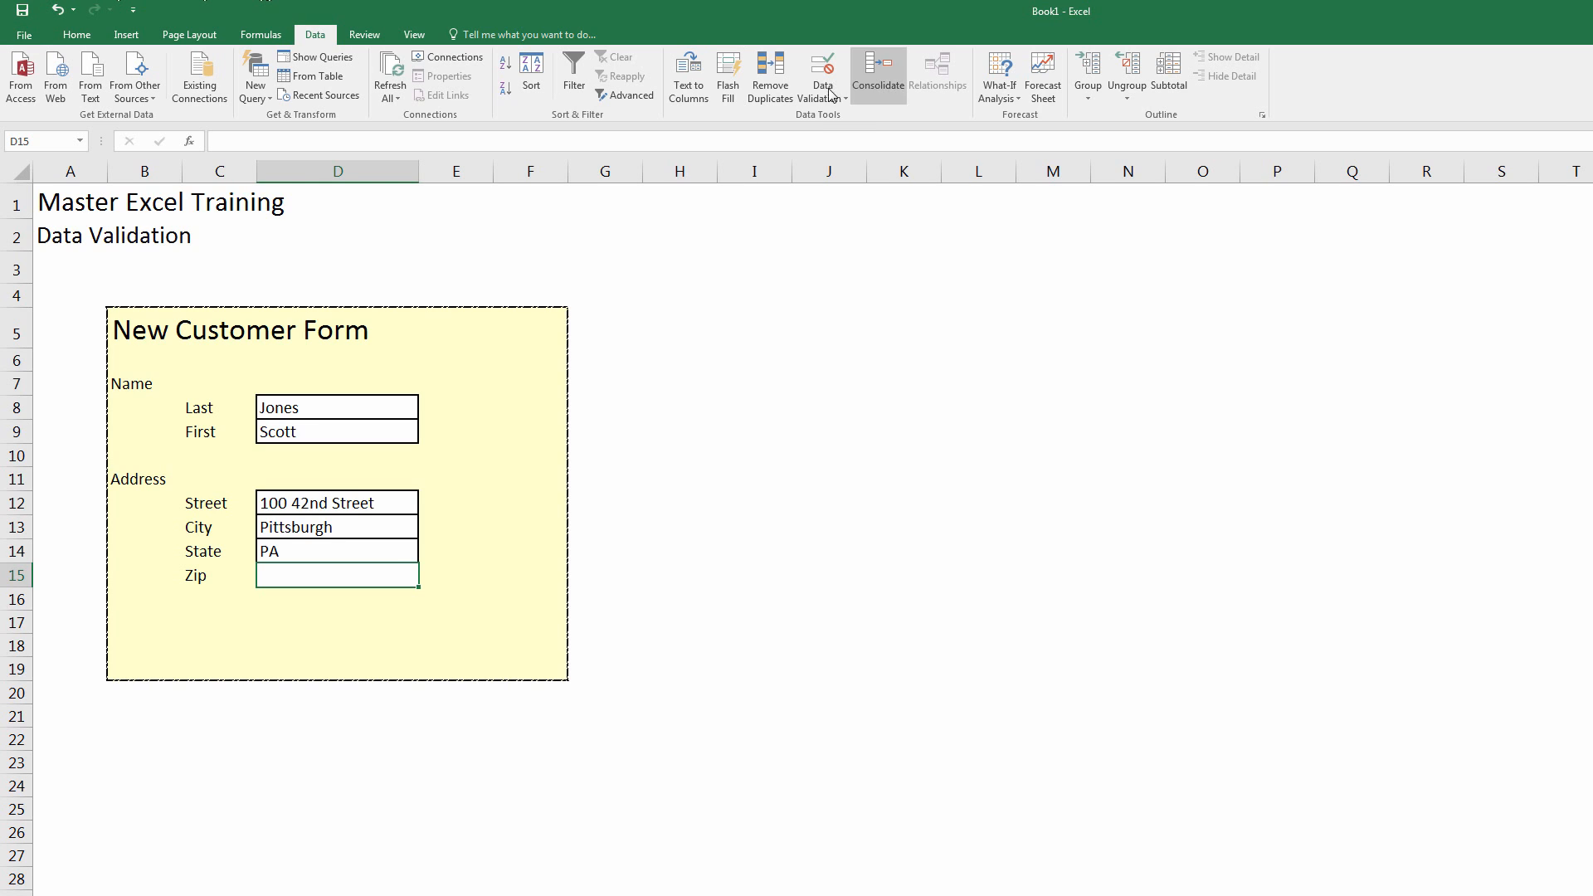
Step: Apply a data validation rule to the Zip cell D15 allowing only whole numbers between 1 and 99999
left_click(817, 67)
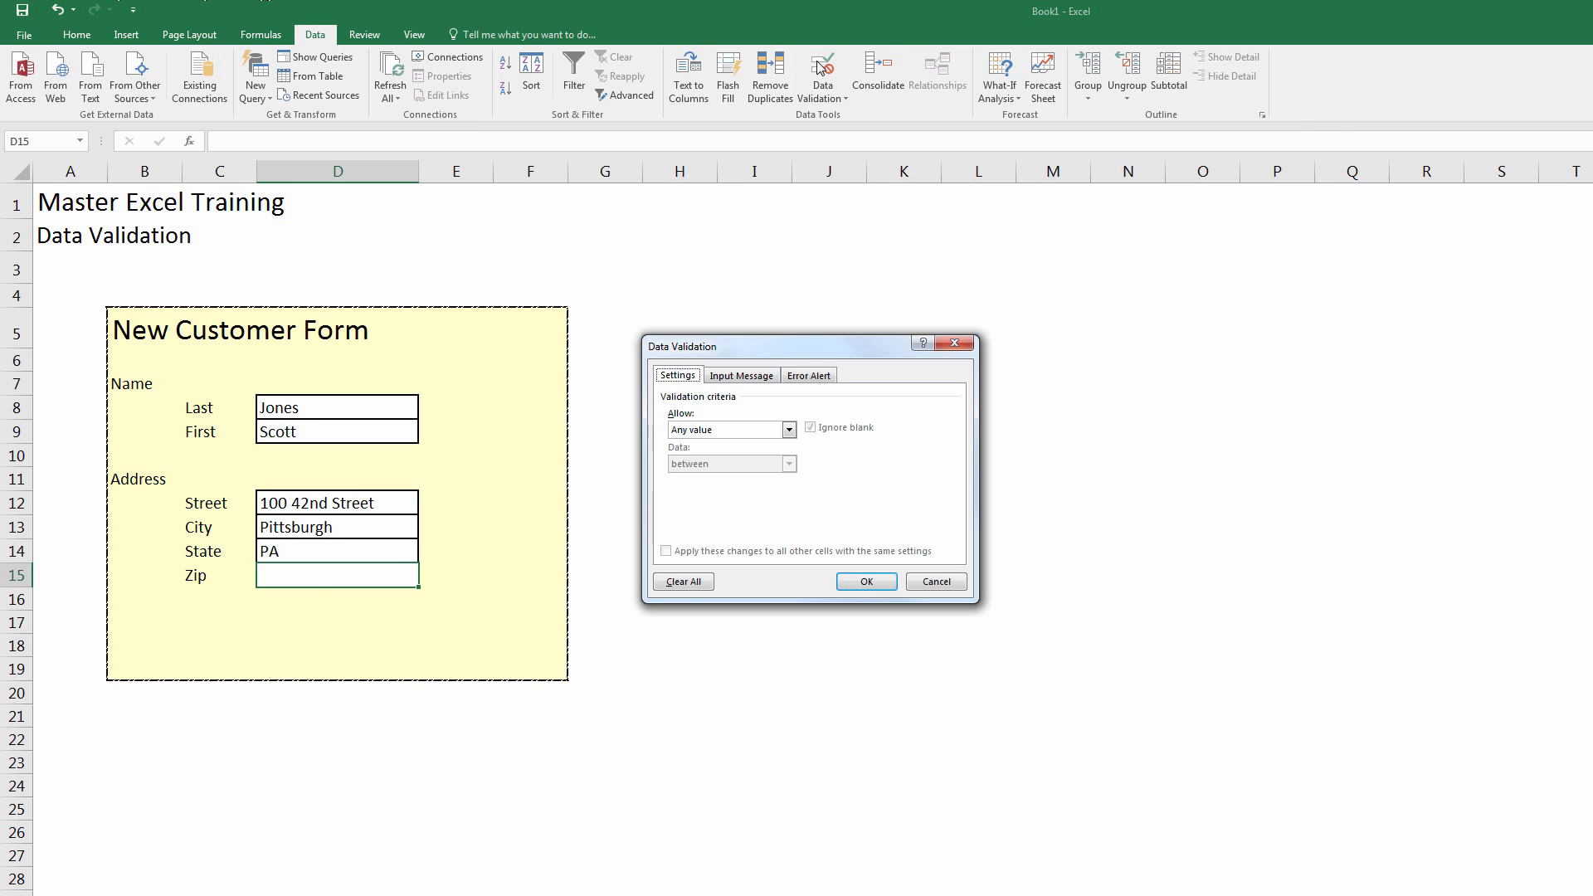
left_click_drag(801, 342, 806, 486)
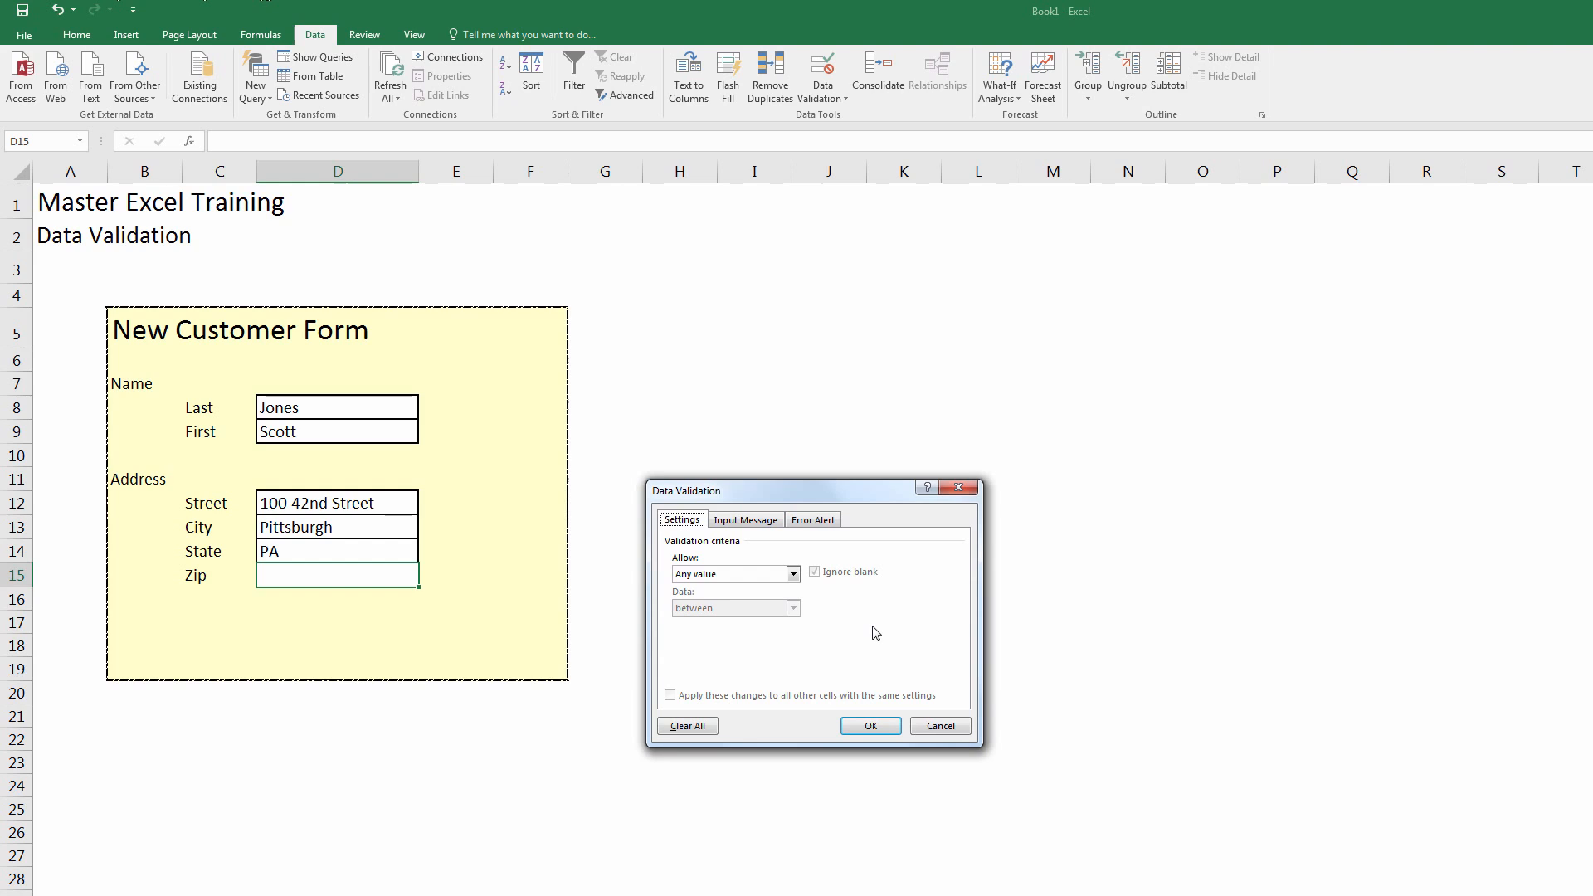
left_click(794, 575)
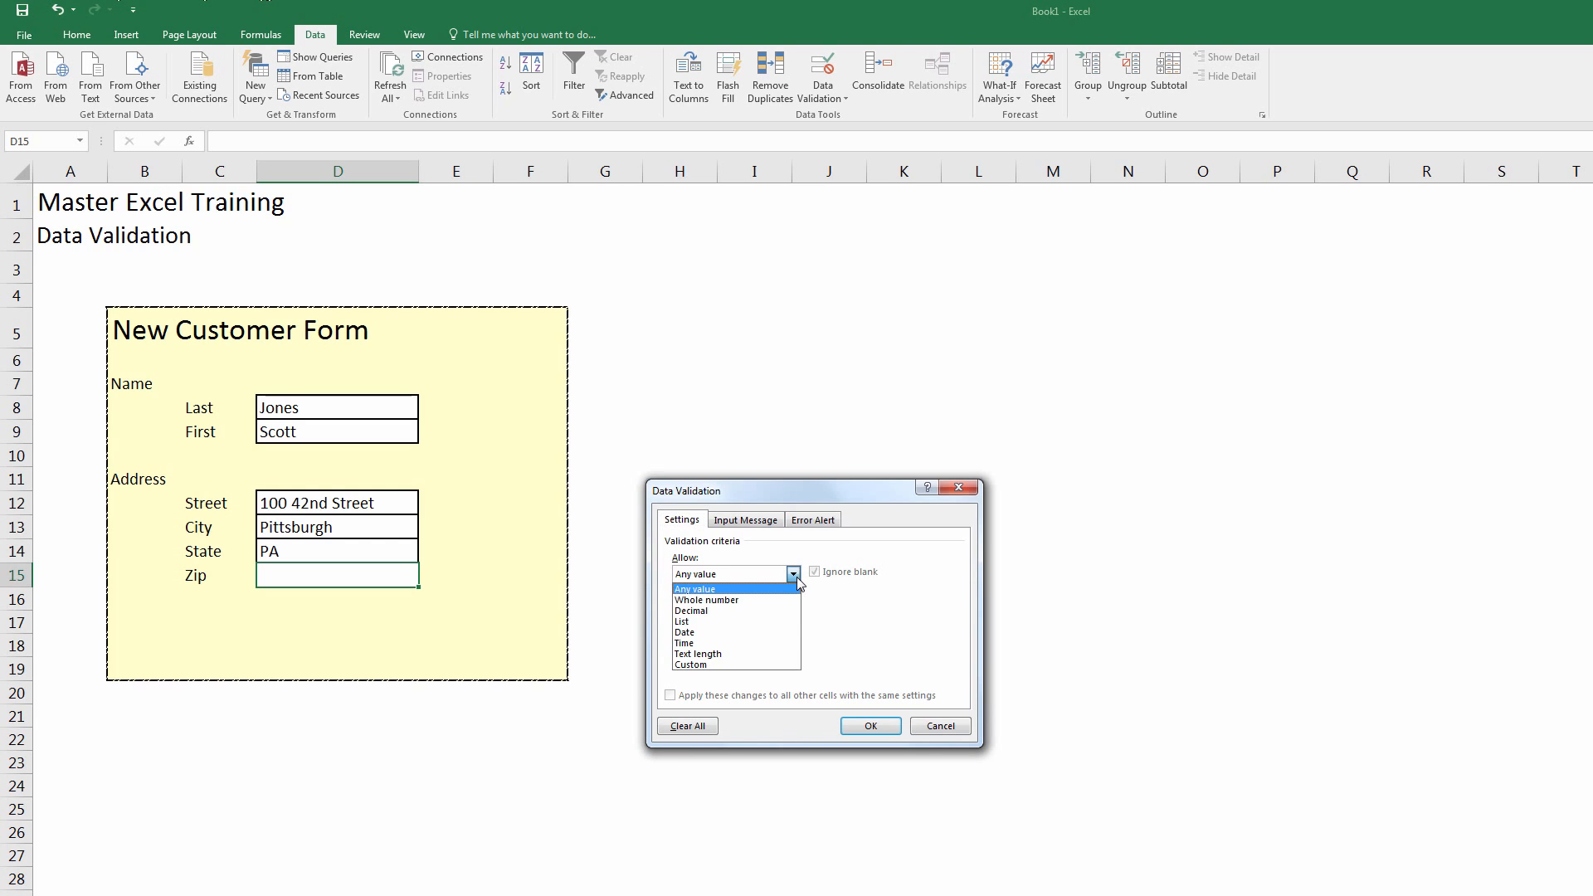
left_click(770, 601)
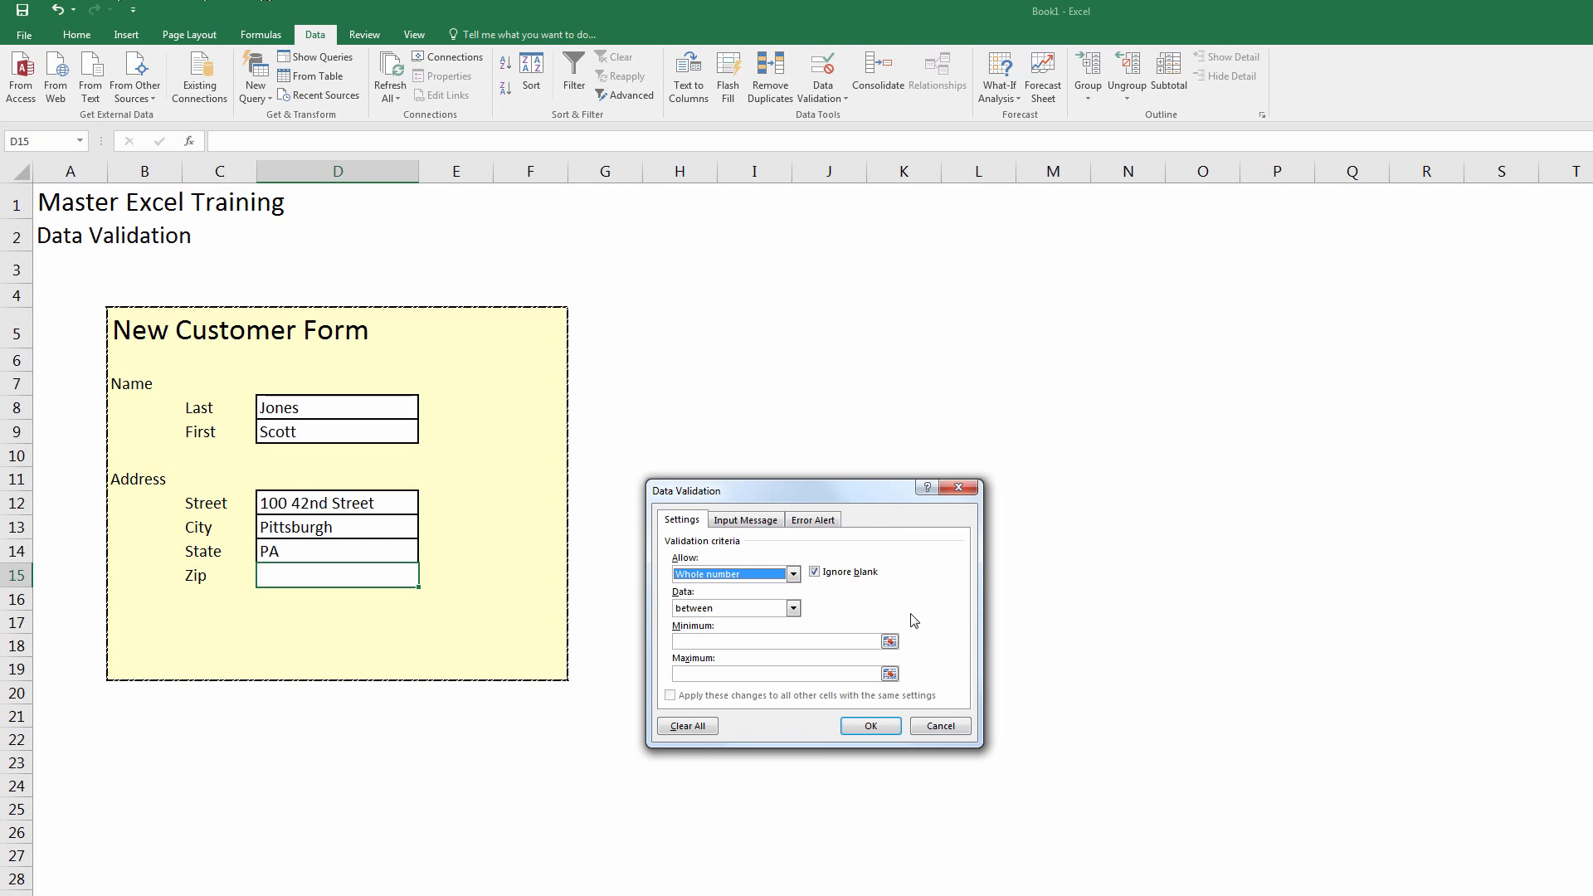
left_click(817, 642)
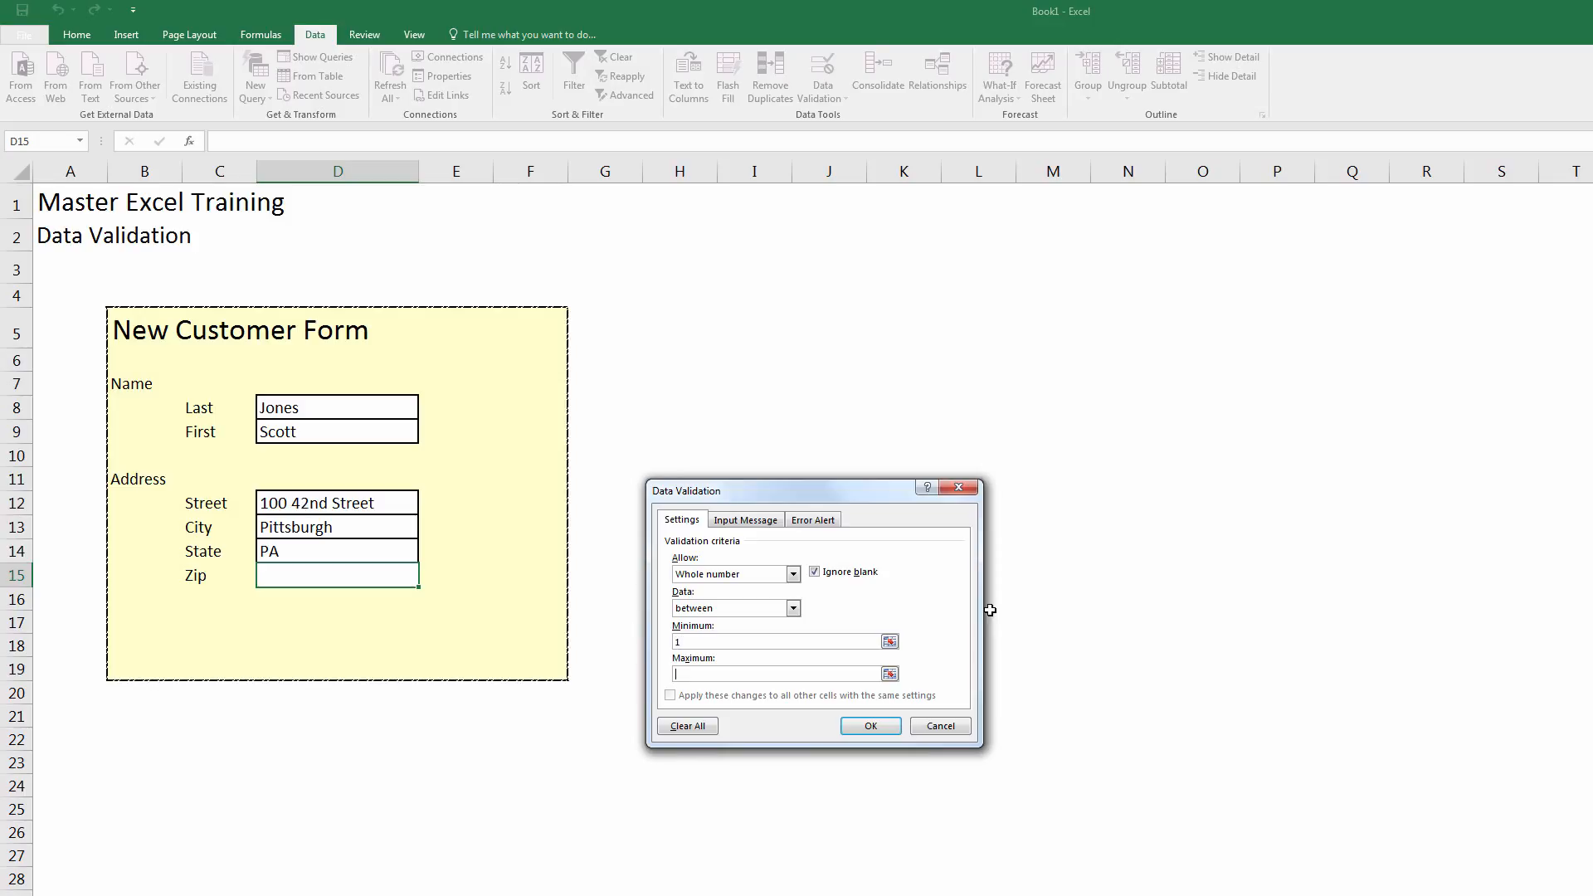
type("99999")
left_click(871, 726)
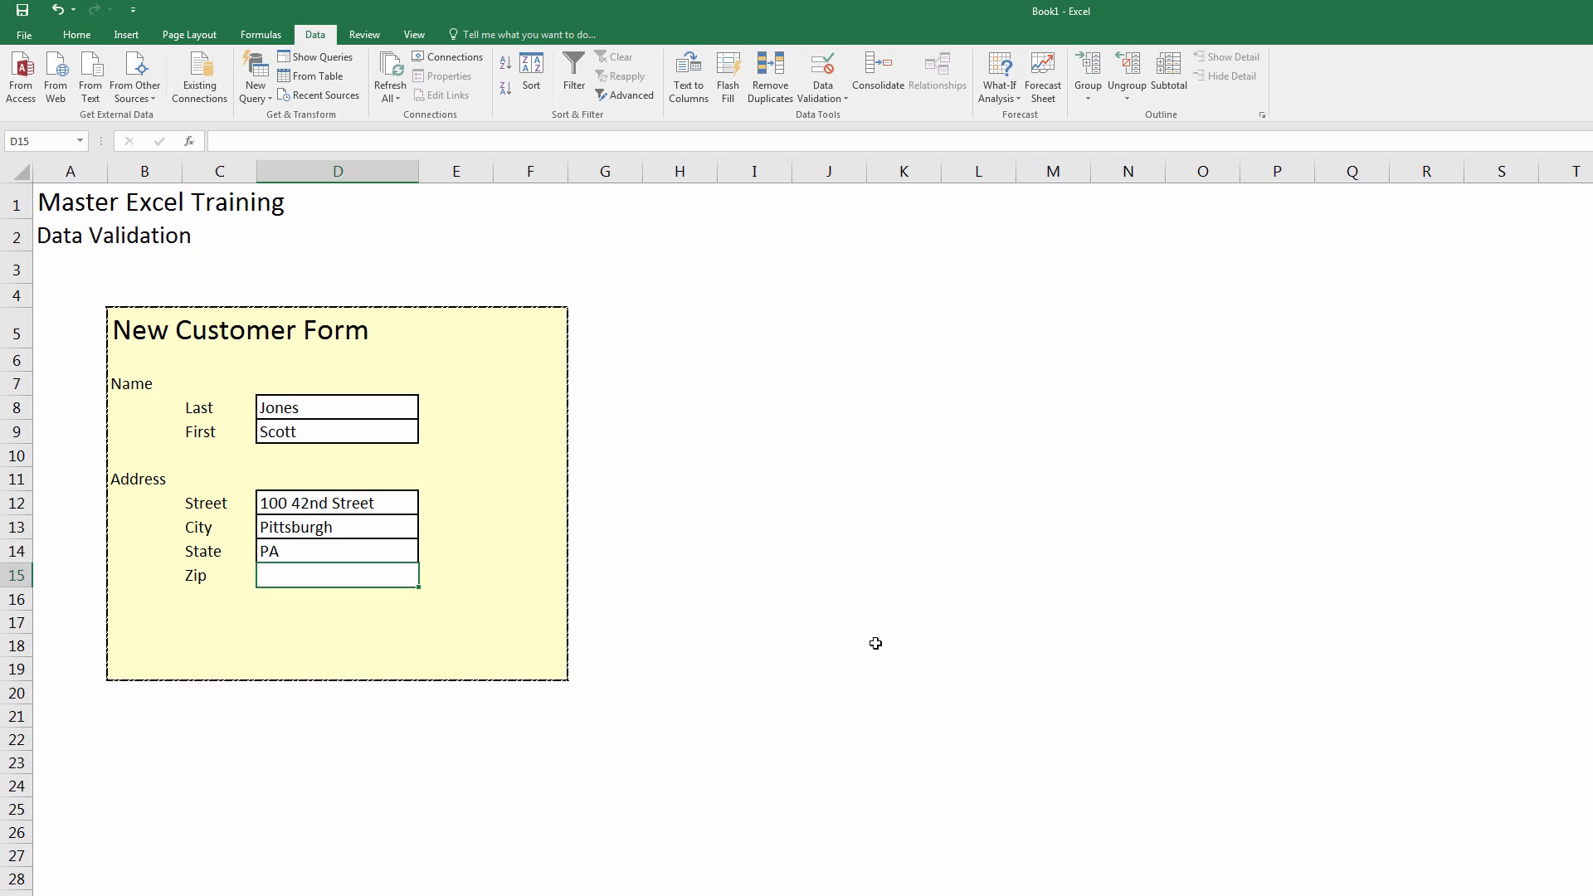
Step: Enter a valid five-digit zip code in D15 and keep the cell selected
type("90210")
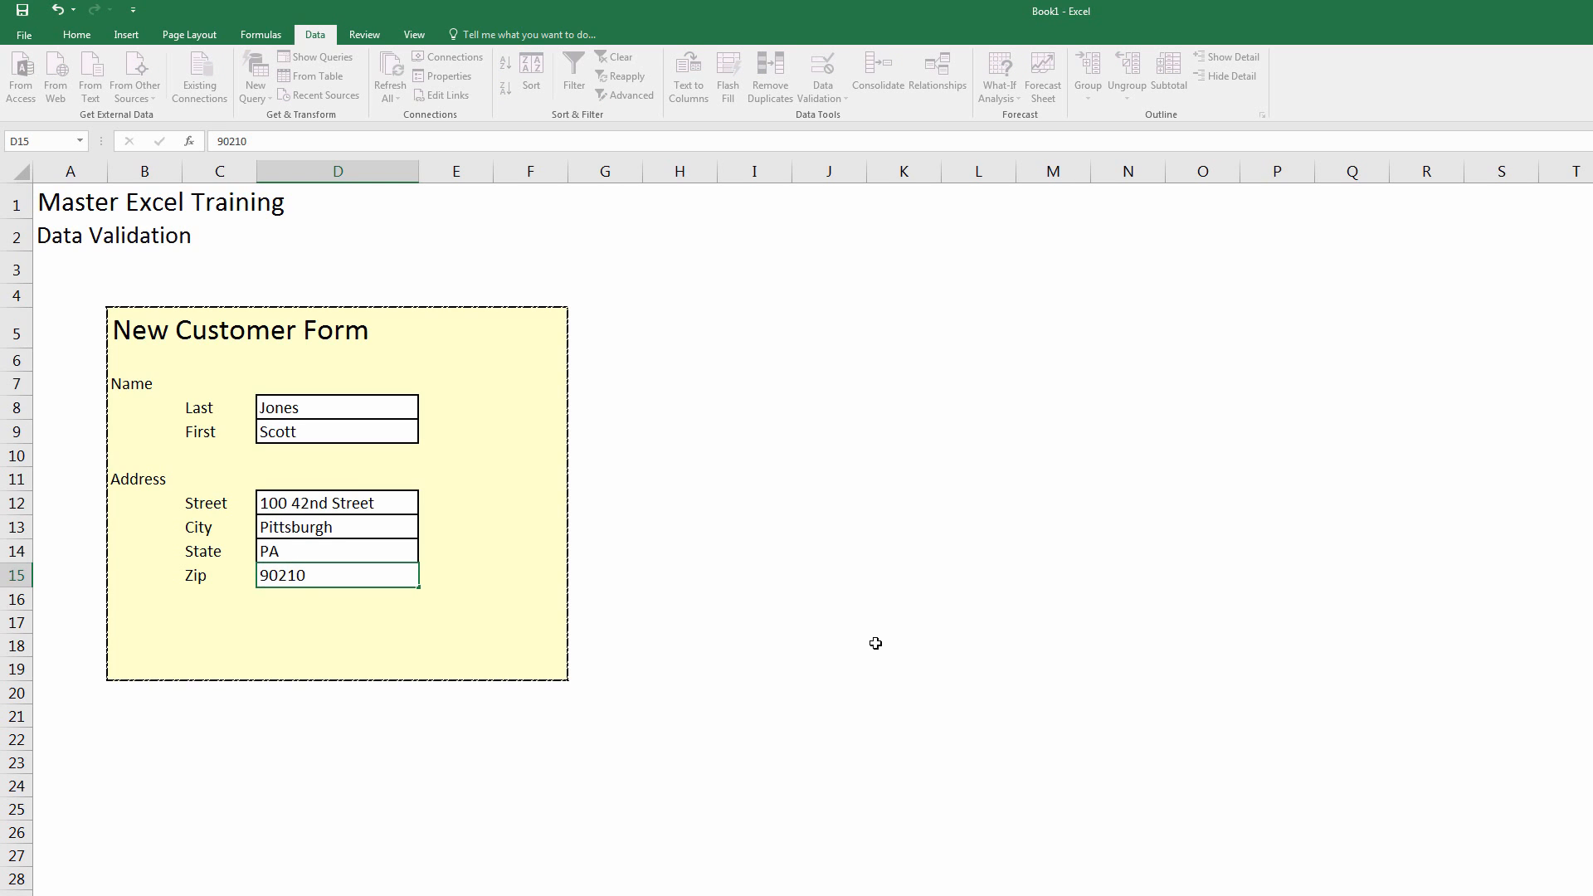
key("Return")
key("Up")
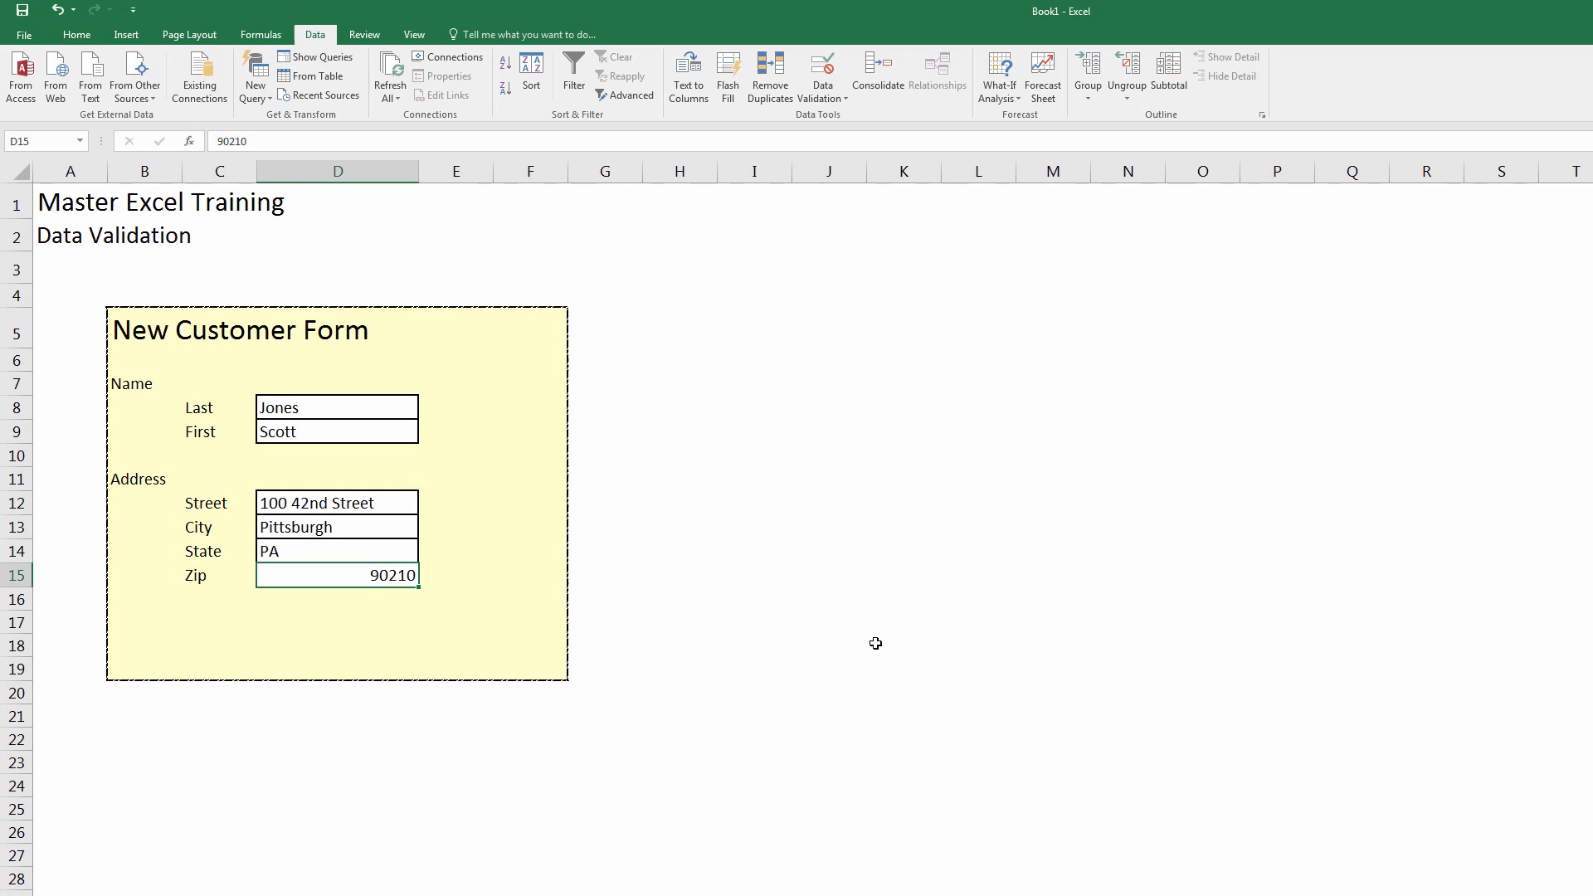
Step: Try 100000 as the zip code in D15, then cancel the entry
type("100000")
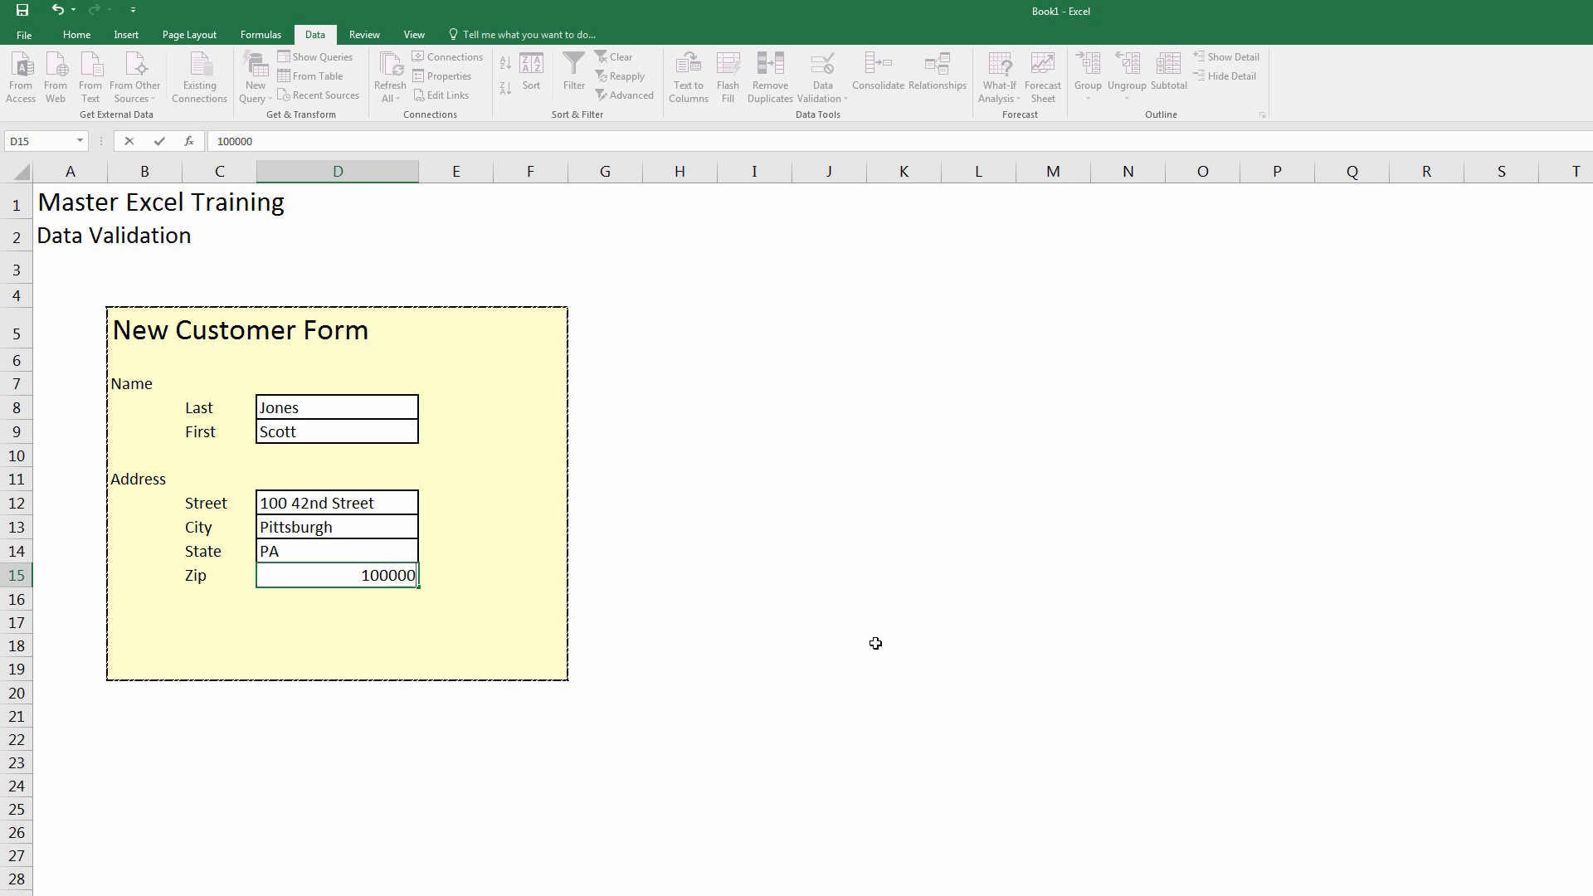
key("Return")
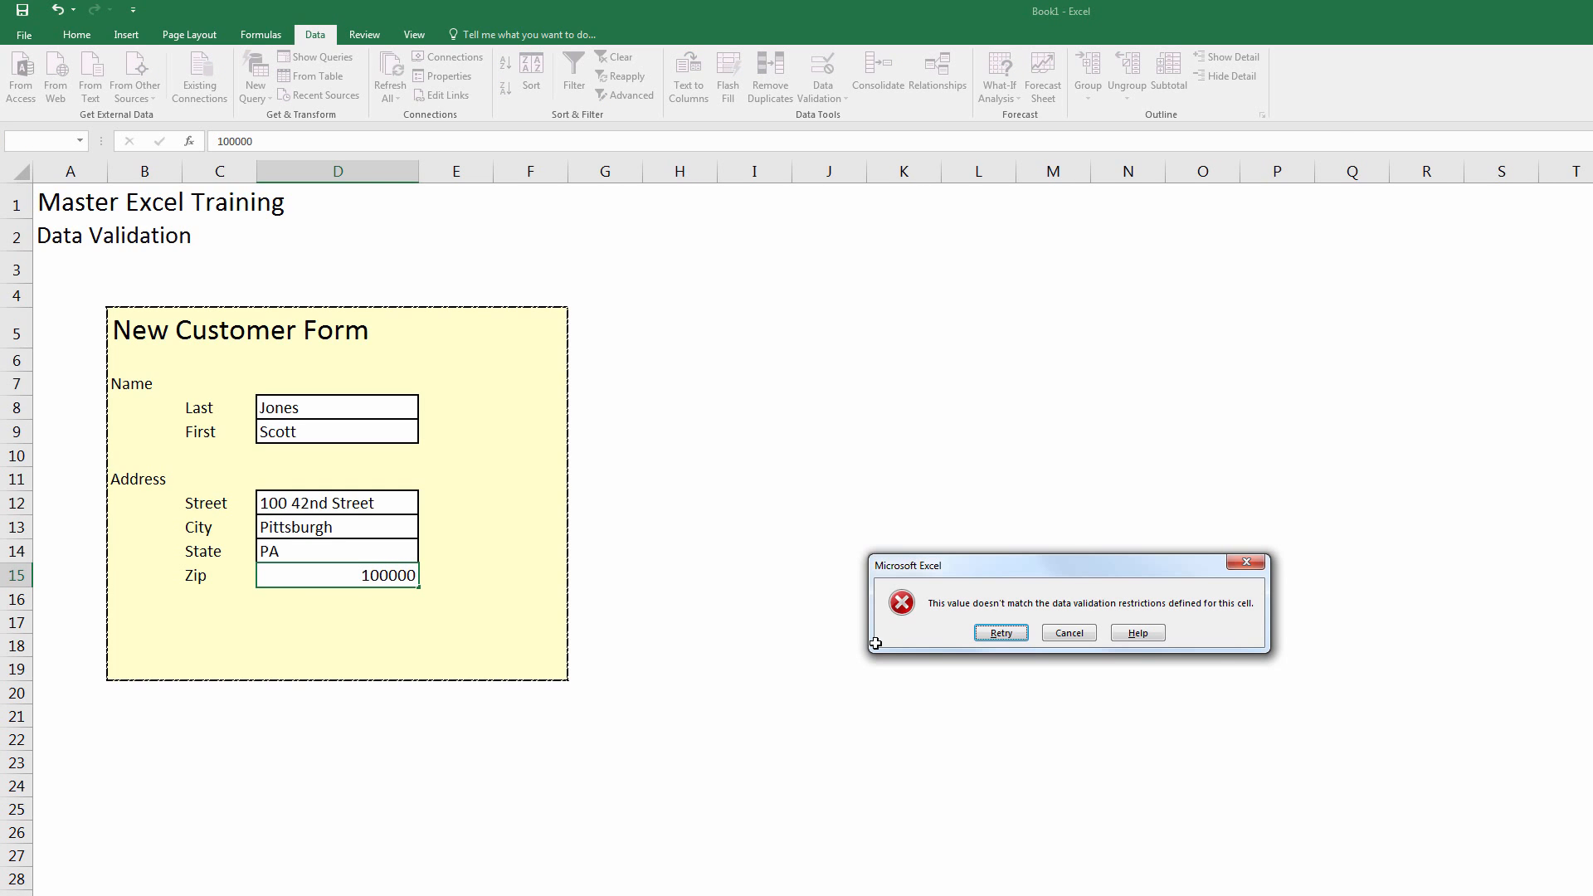
left_click_drag(957, 569, 418, 555)
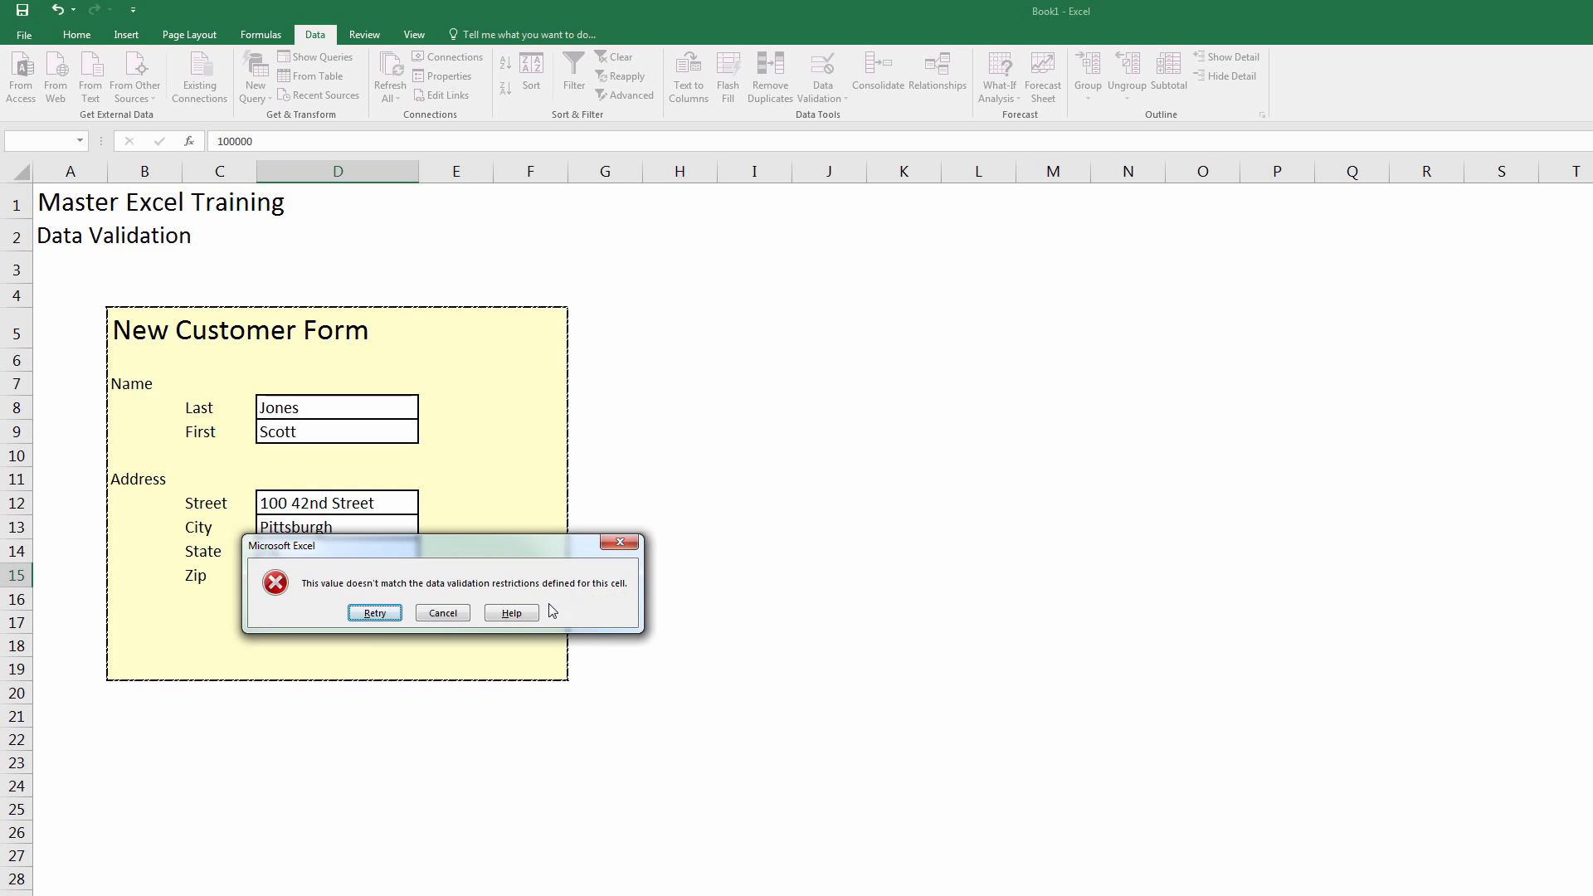
left_click(453, 616)
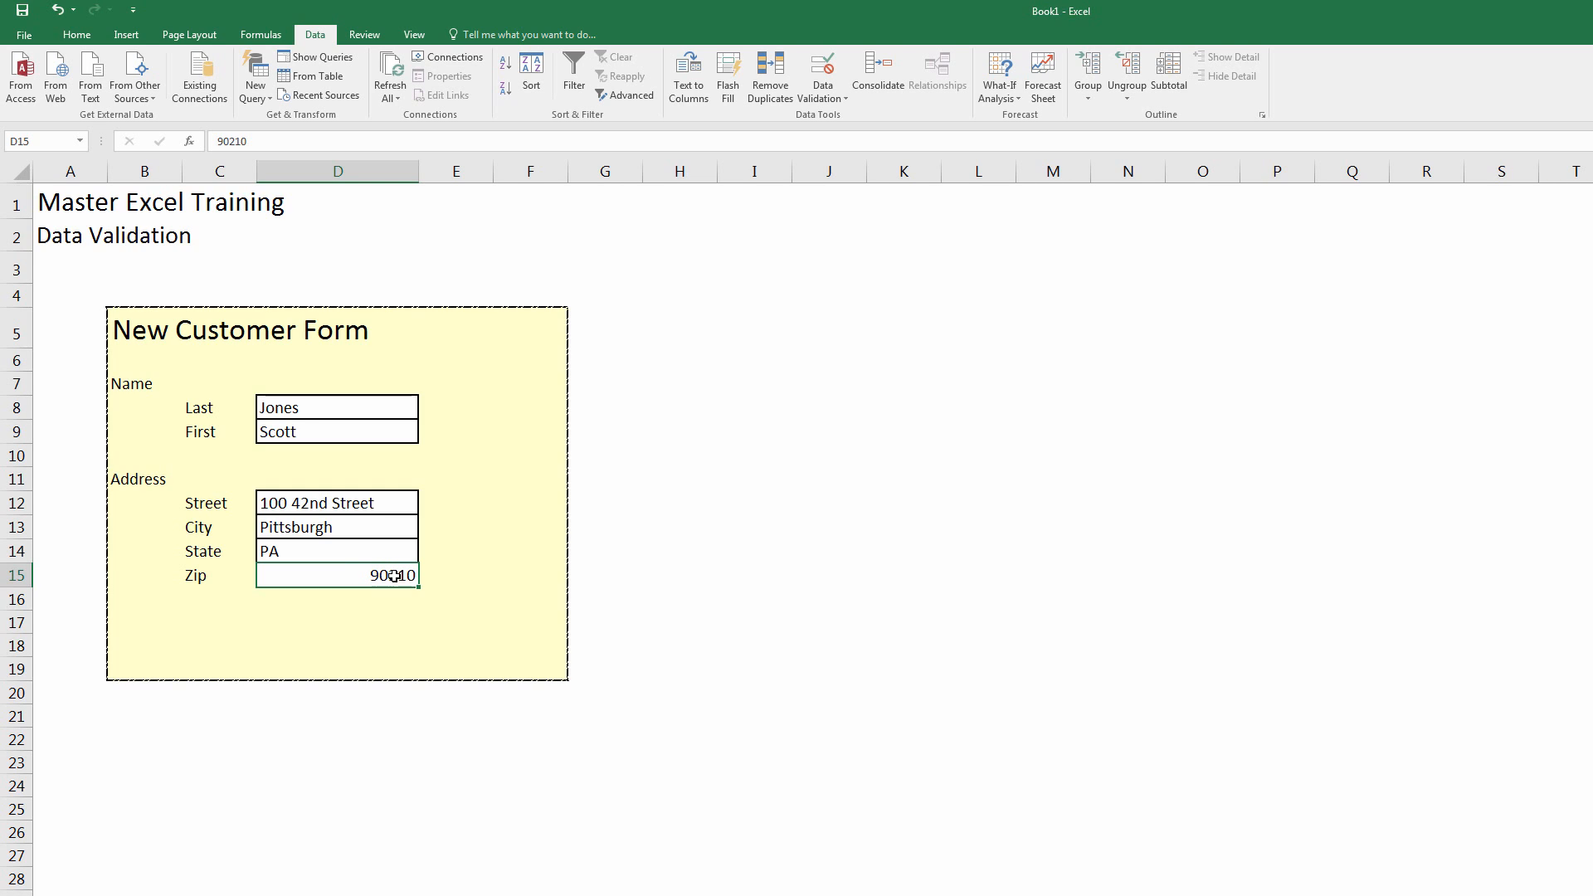
Step: Left-align the zip code in D15
left_click(286, 551)
left_click(340, 574)
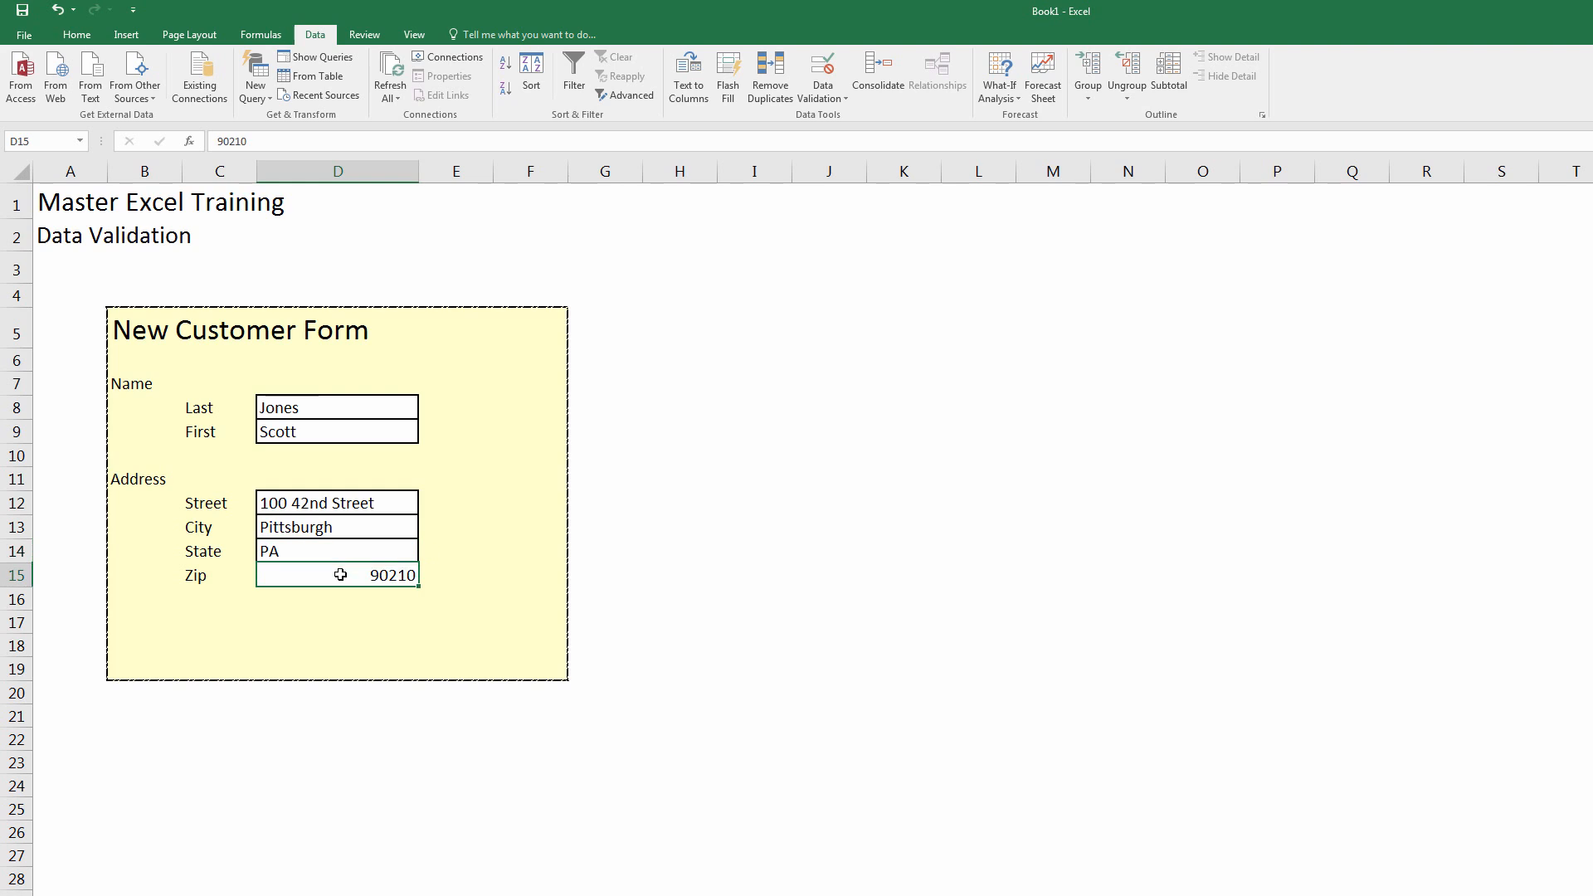
left_click(76, 35)
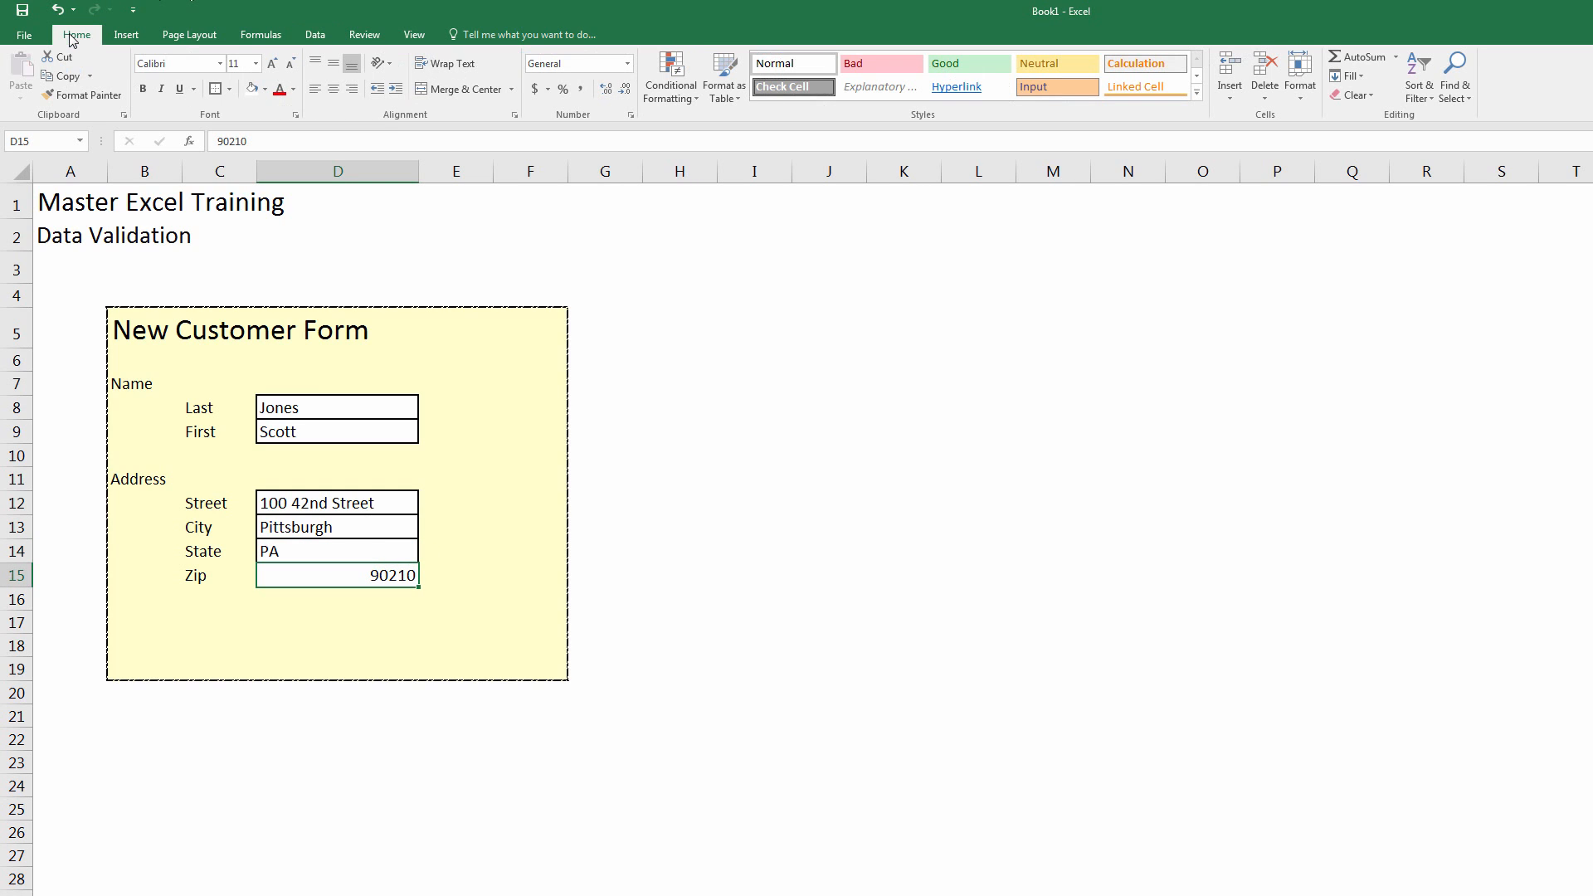
left_click(315, 89)
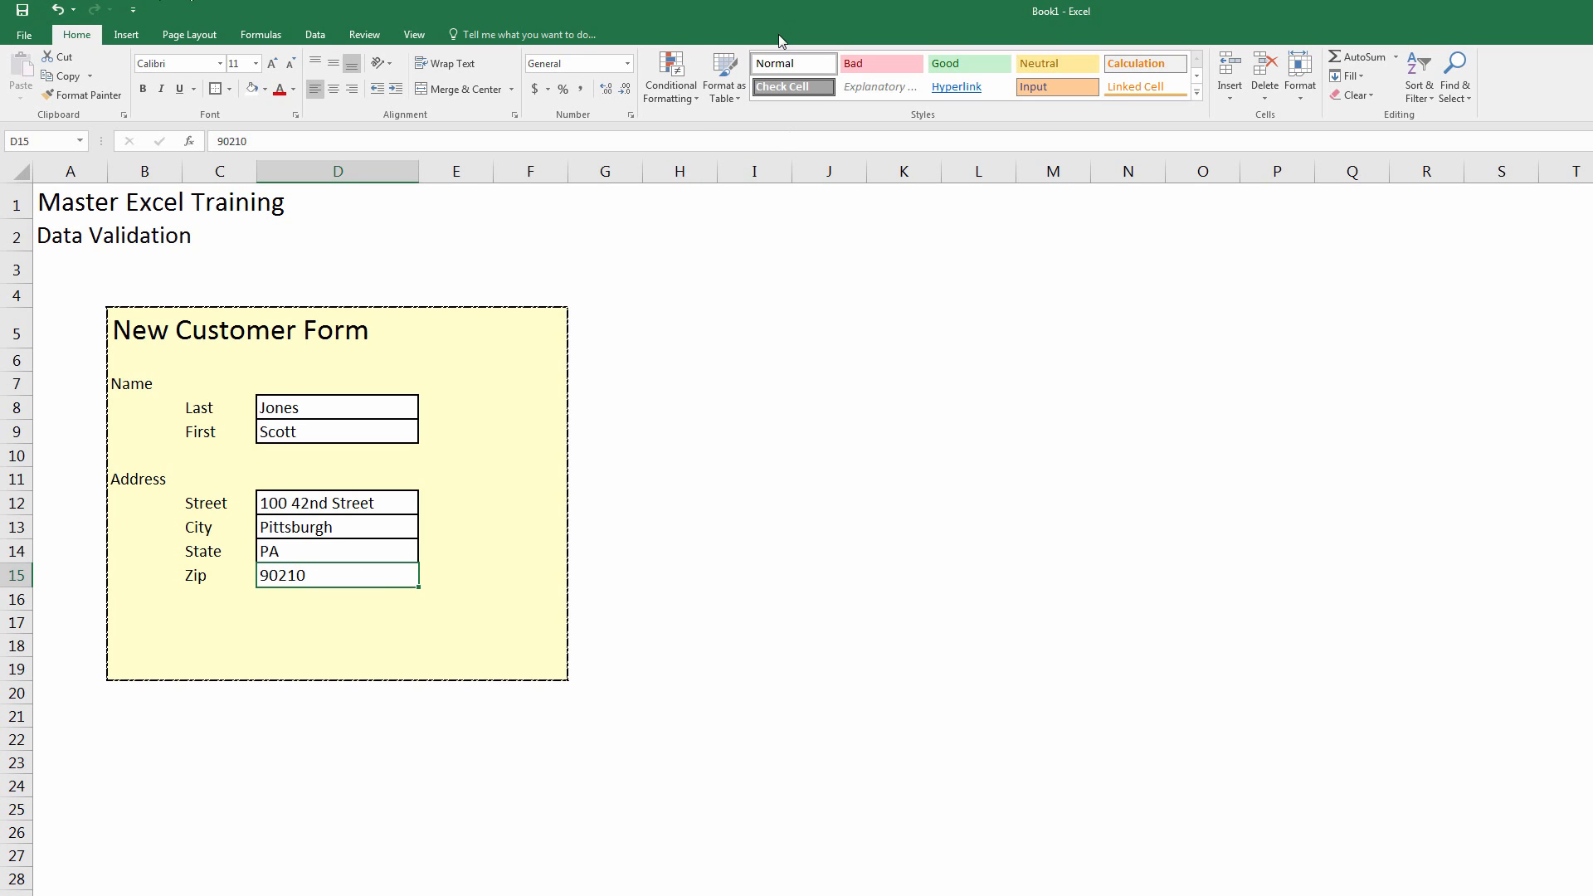
Step: Add an input message to D15's validation with the title "Zip" and the text "Please enter a five digit Zip Code"
left_click(314, 34)
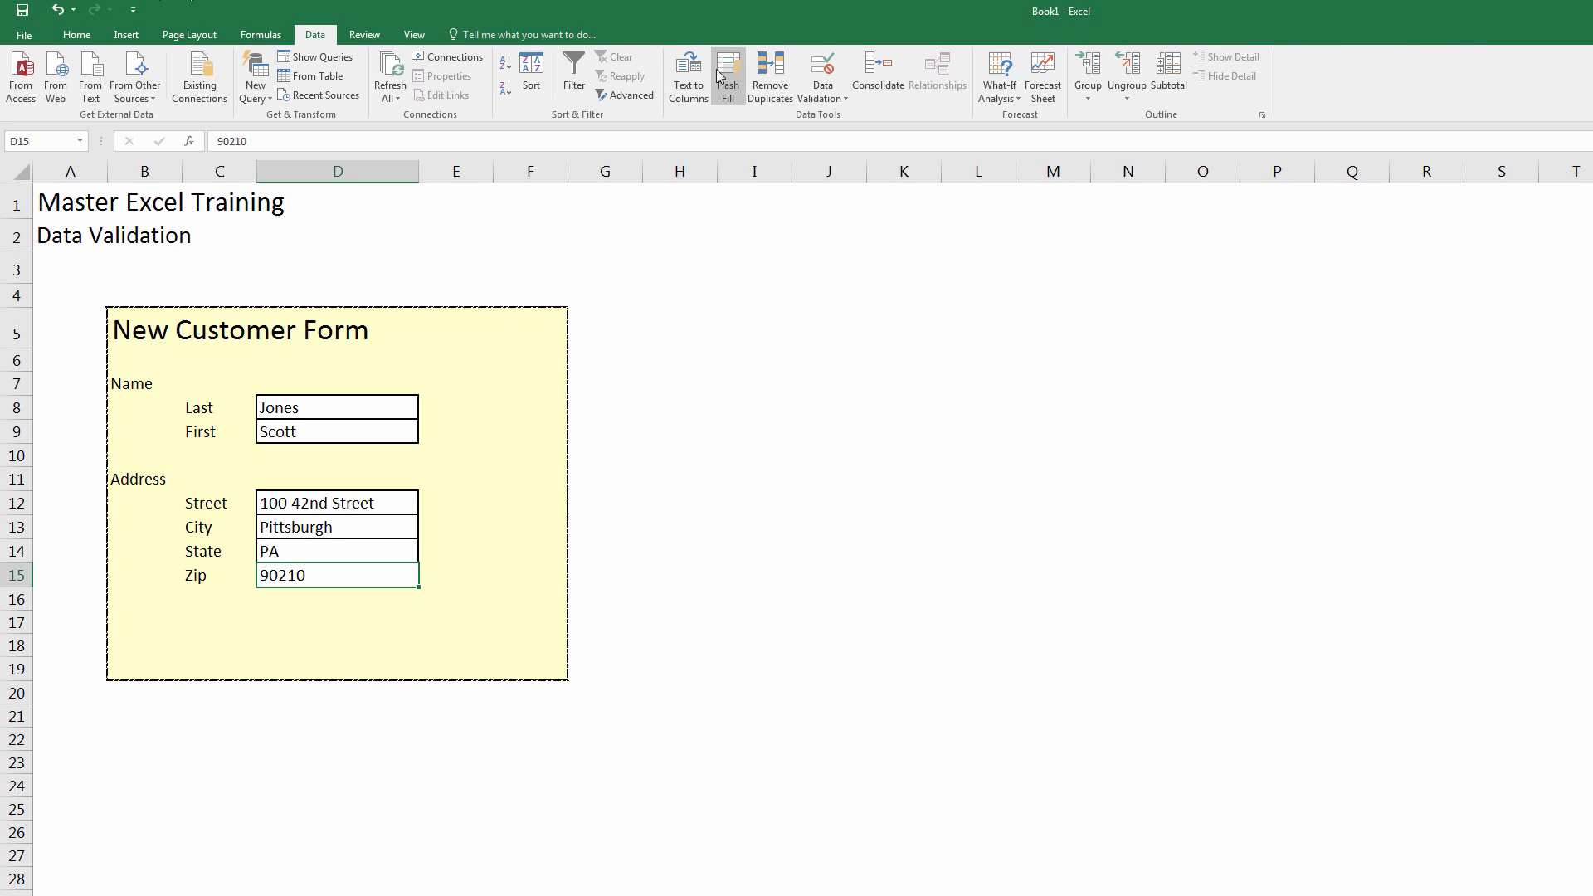
left_click(824, 69)
left_click_drag(785, 492, 764, 393)
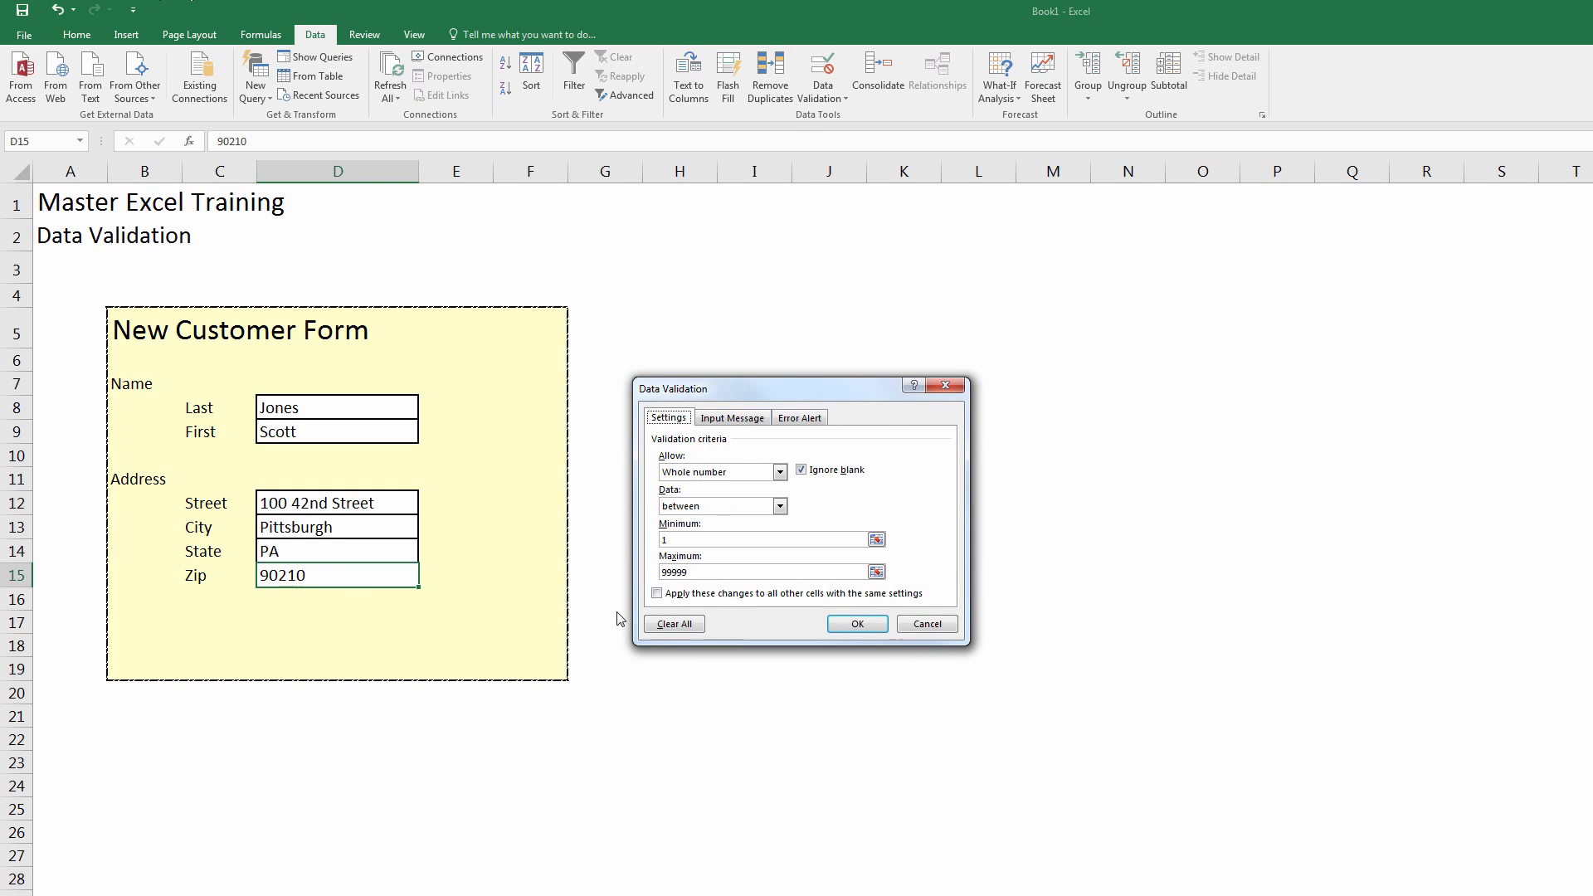
left_click(731, 419)
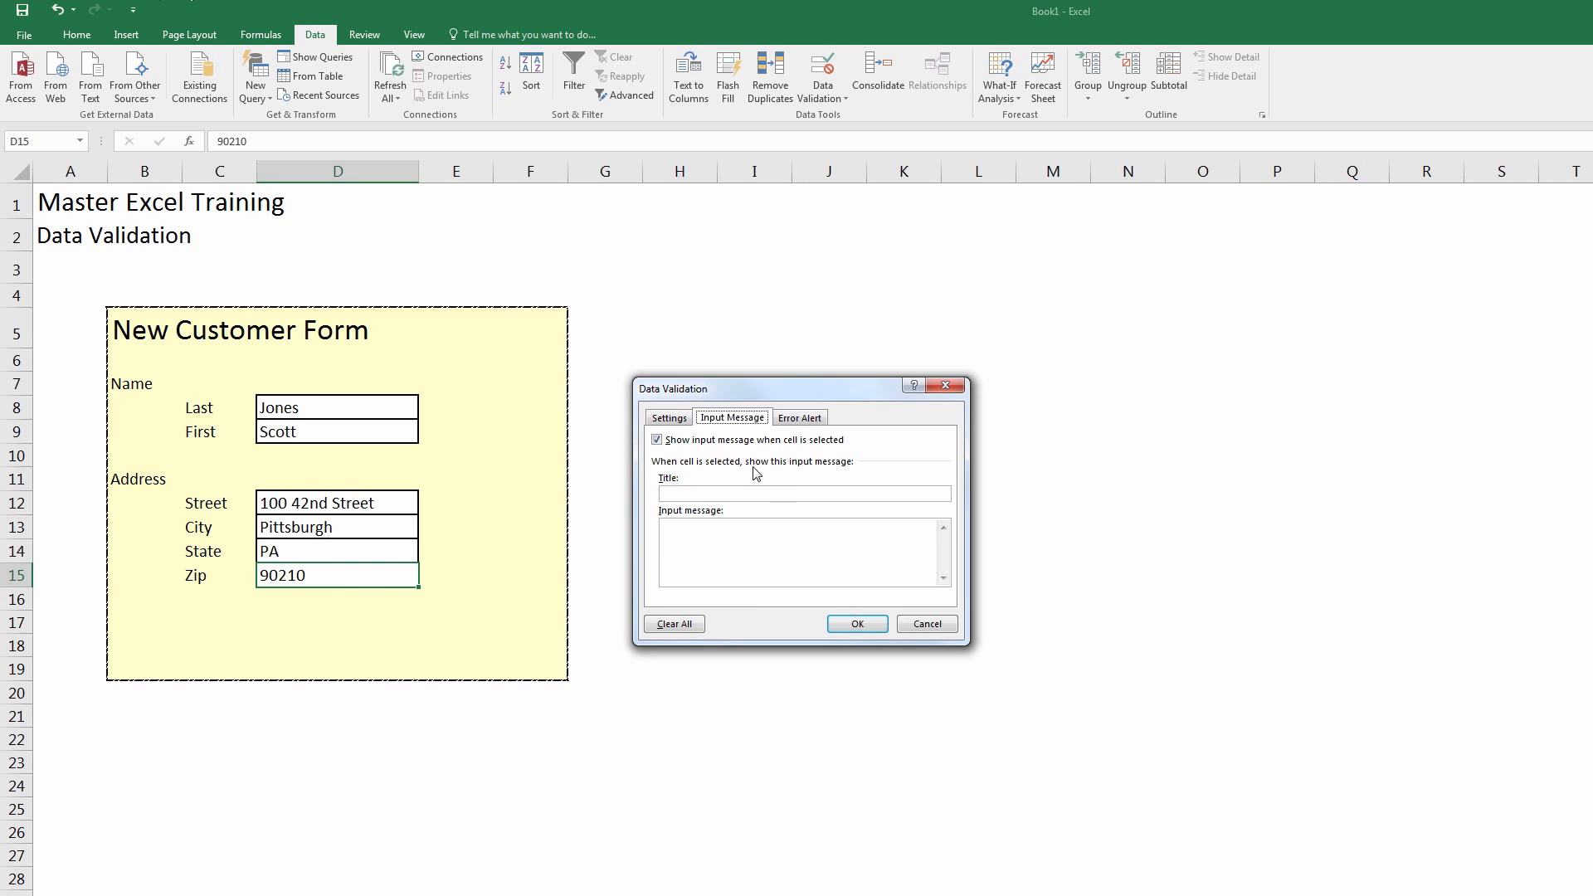
left_click(705, 494)
key("Tab")
type("Plea")
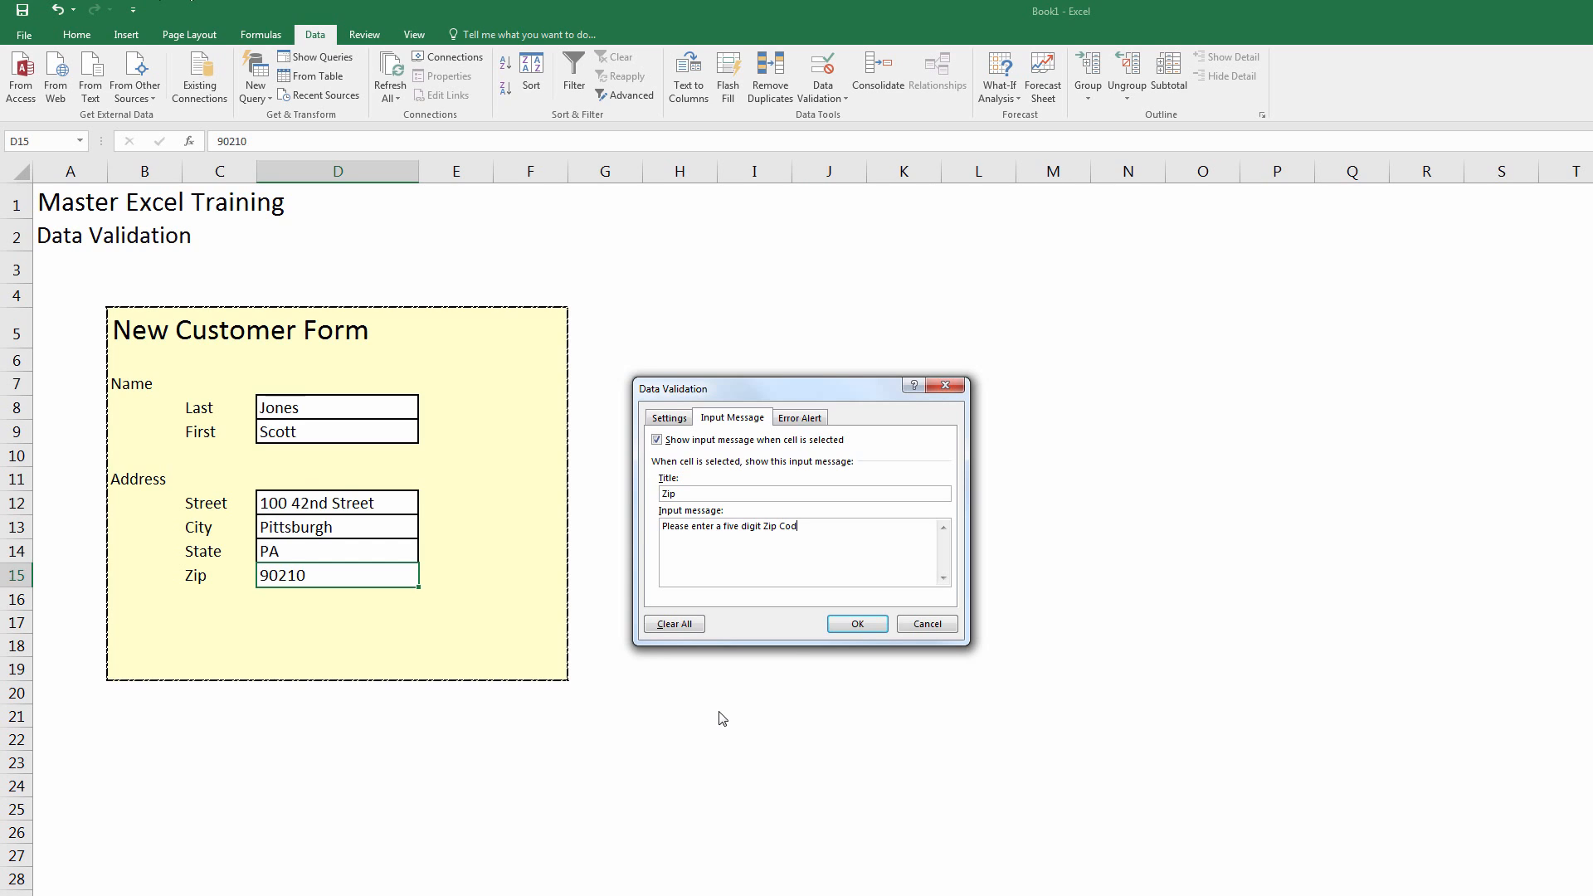
left_click(855, 624)
Step: Move to another form cell and back to the Zip cell D15 to check its input message
left_click(290, 554)
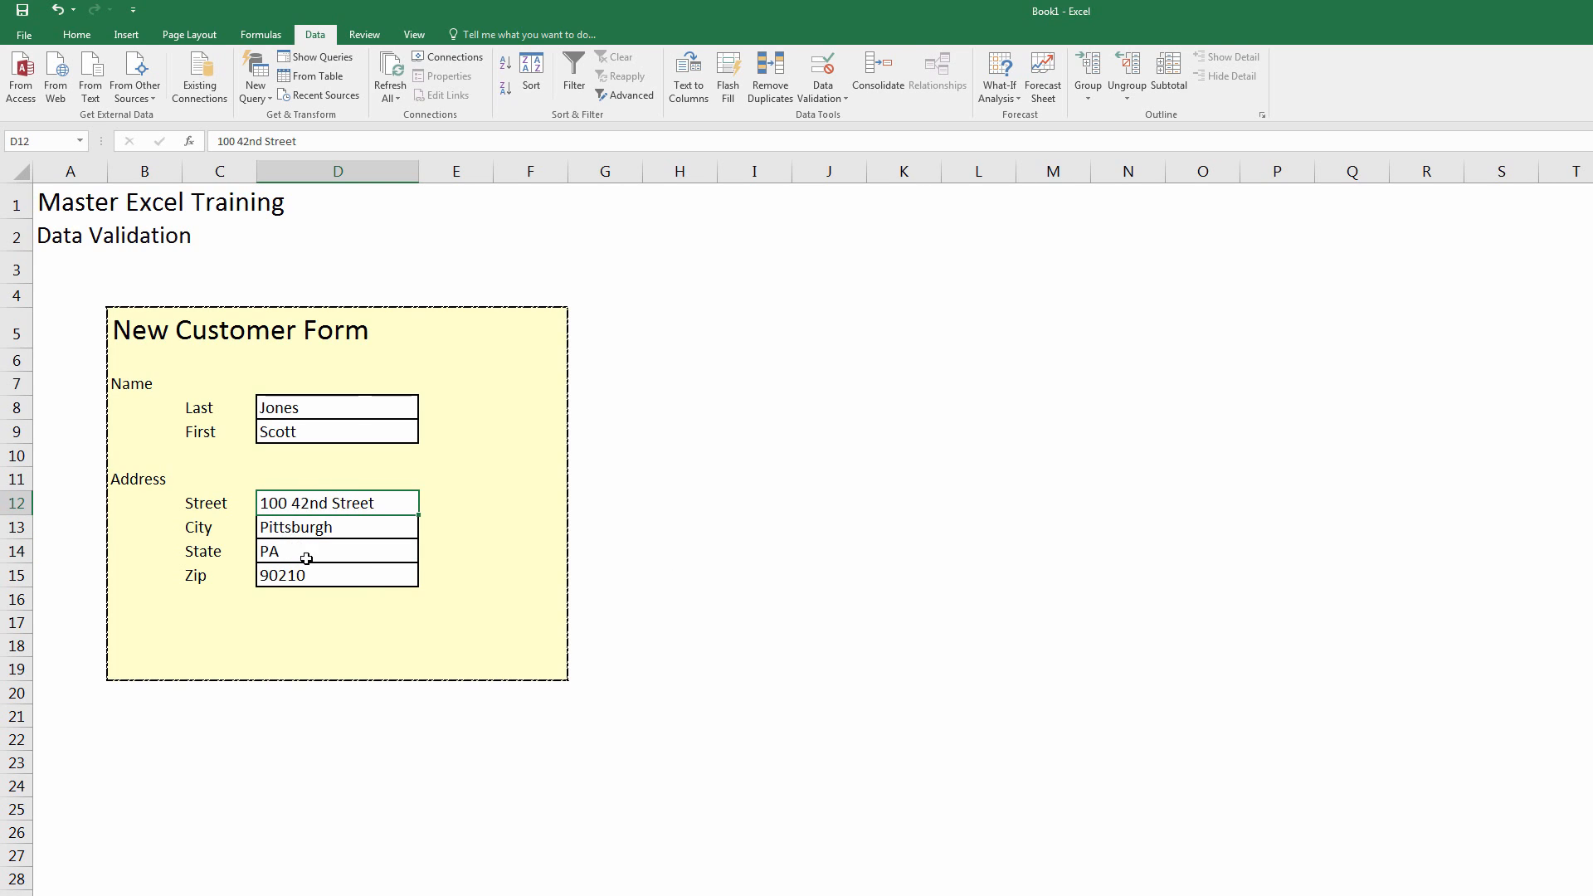
left_click(315, 575)
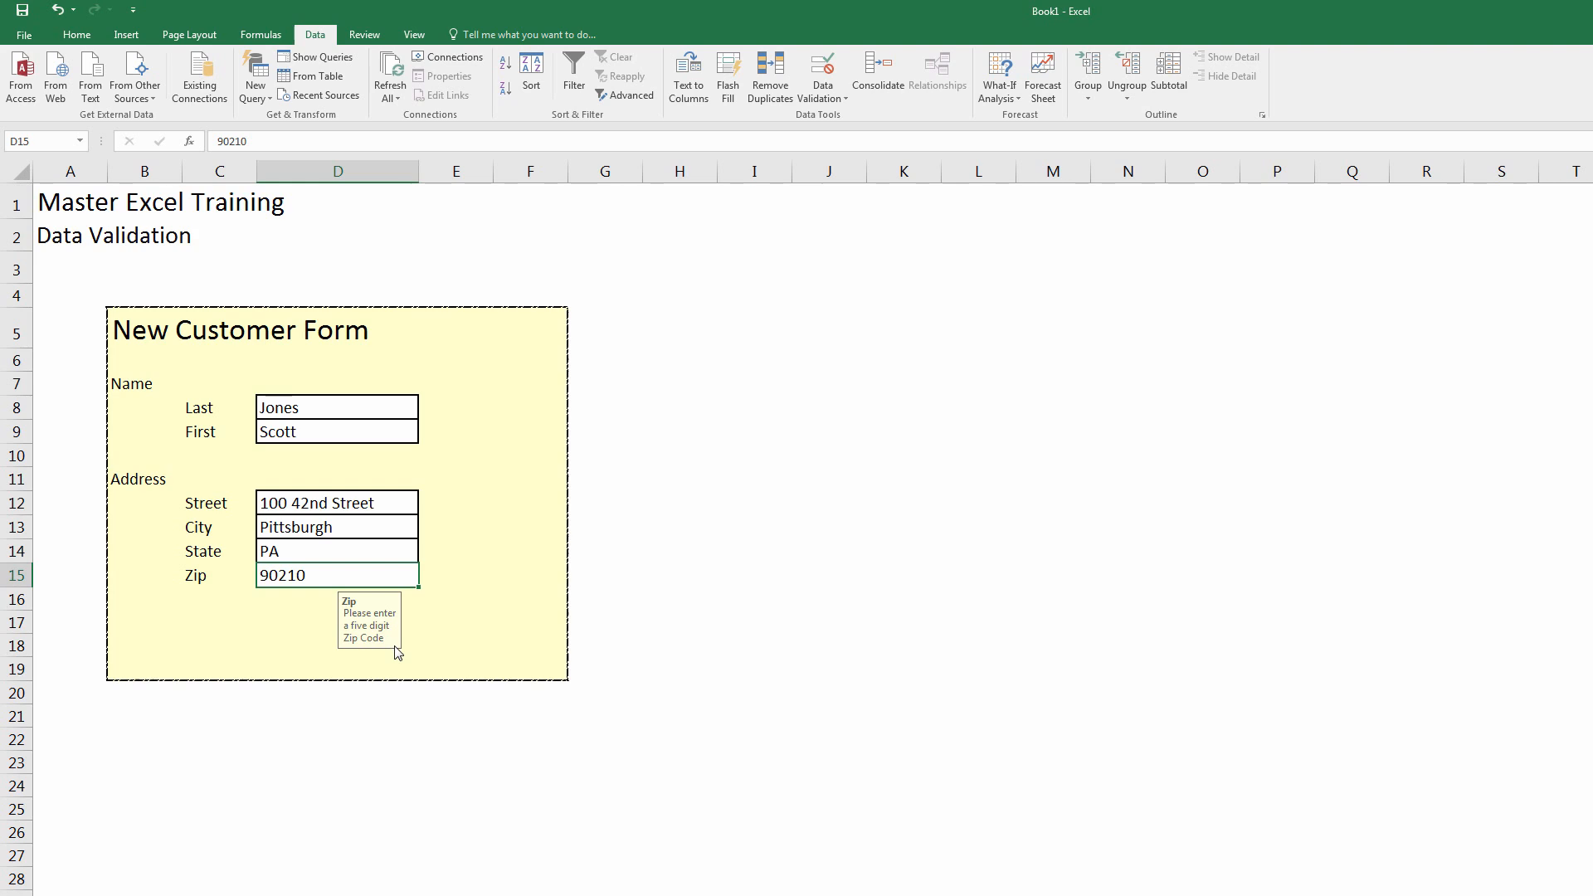
right_click(308, 576)
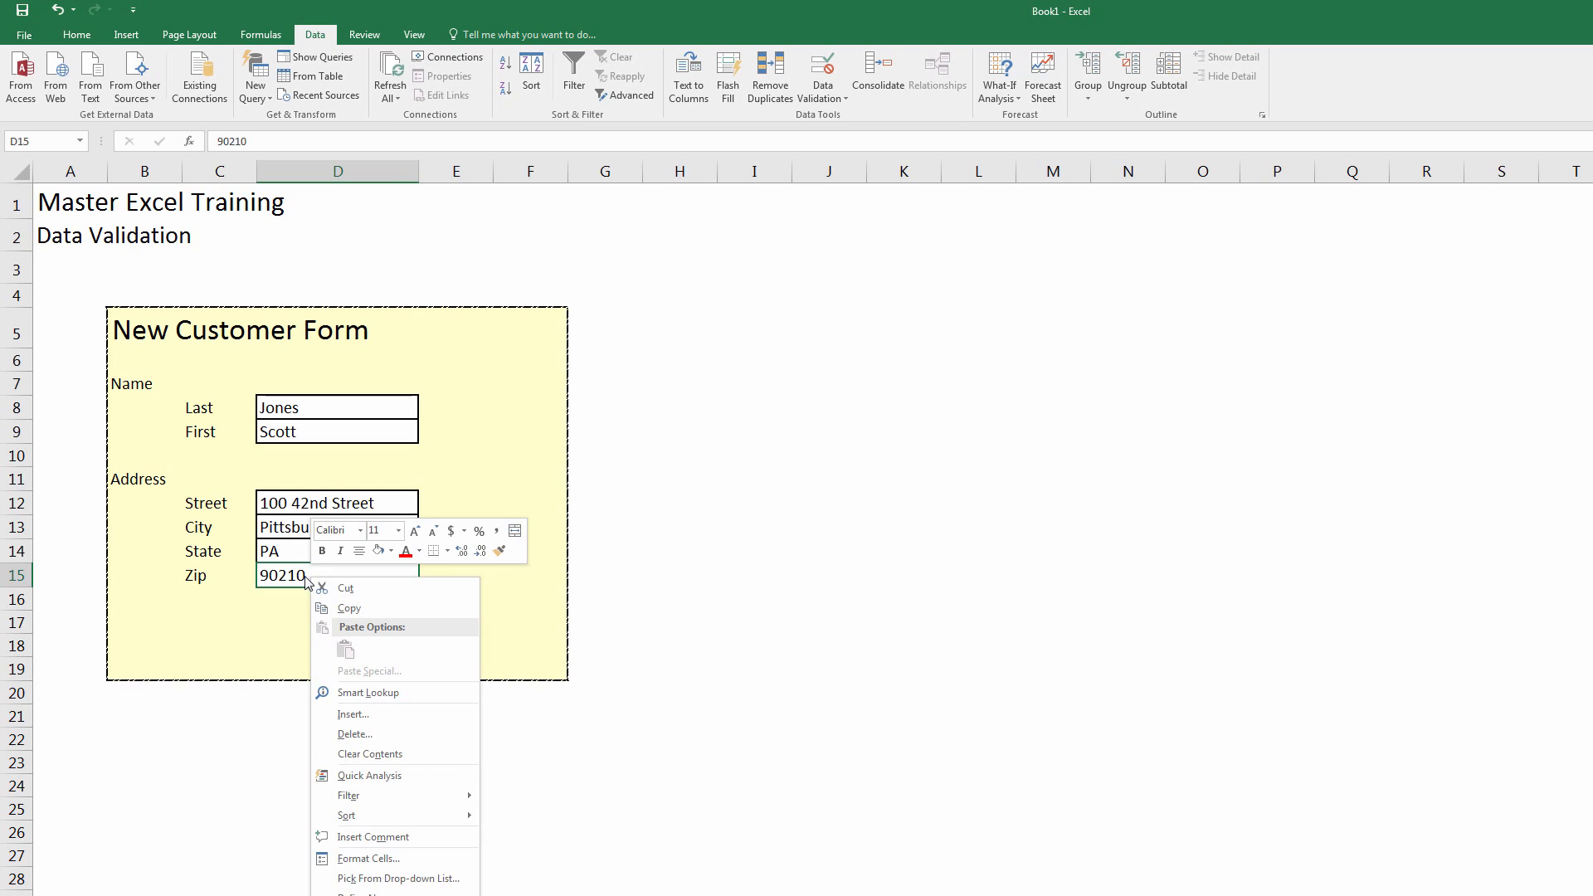
key("Escape")
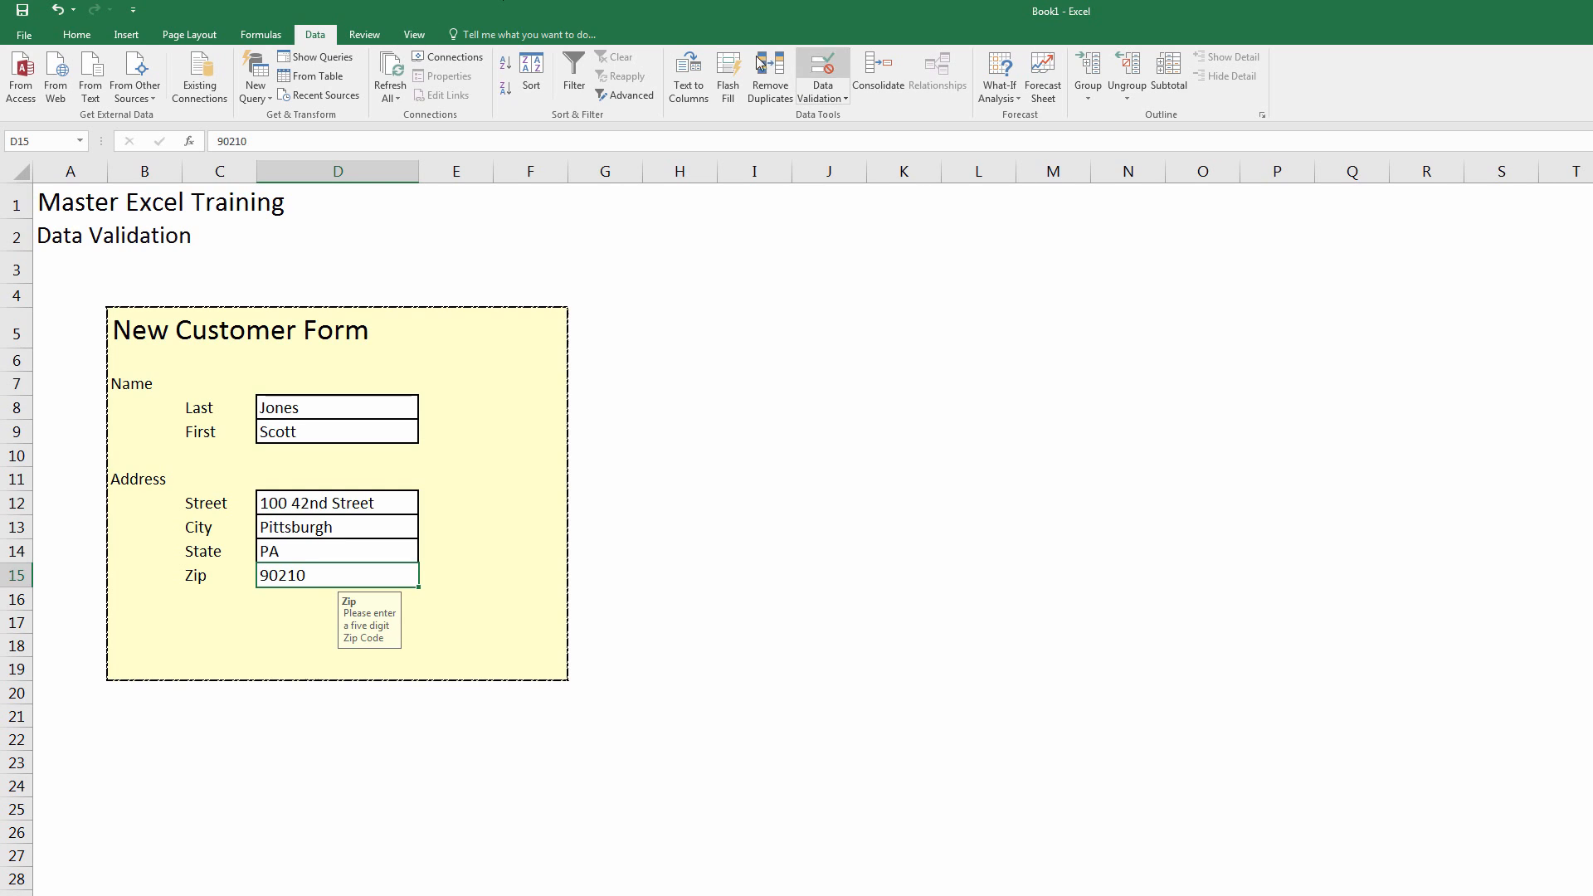
Step: Add a Stop error alert to D15's validation with the title "Zip" and the message "Enter 5 Digit Zip"
left_click(824, 68)
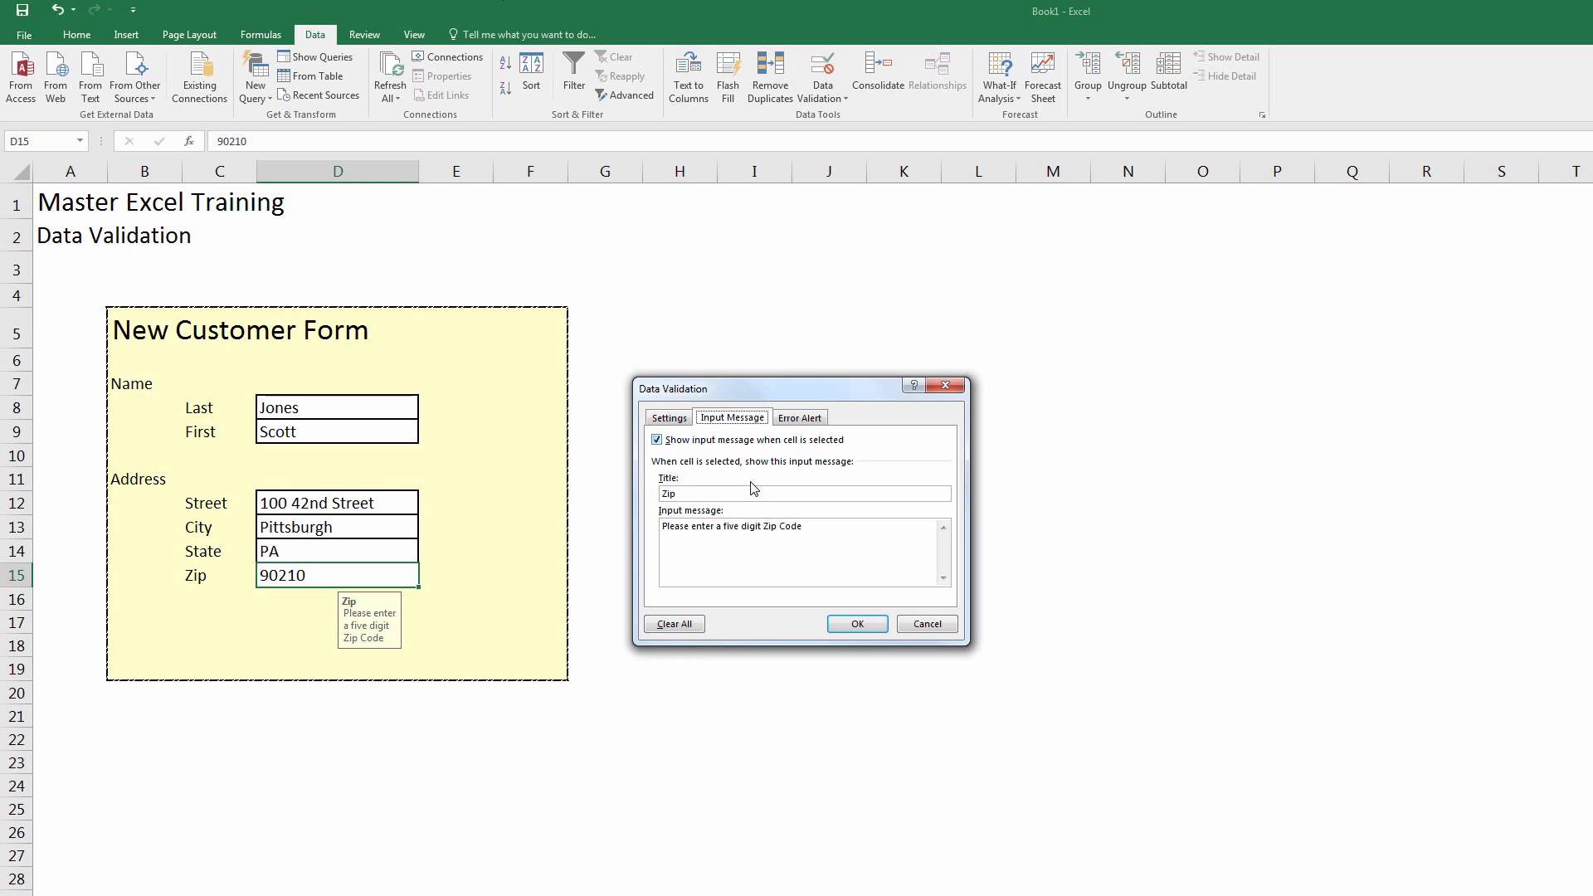
left_click(798, 417)
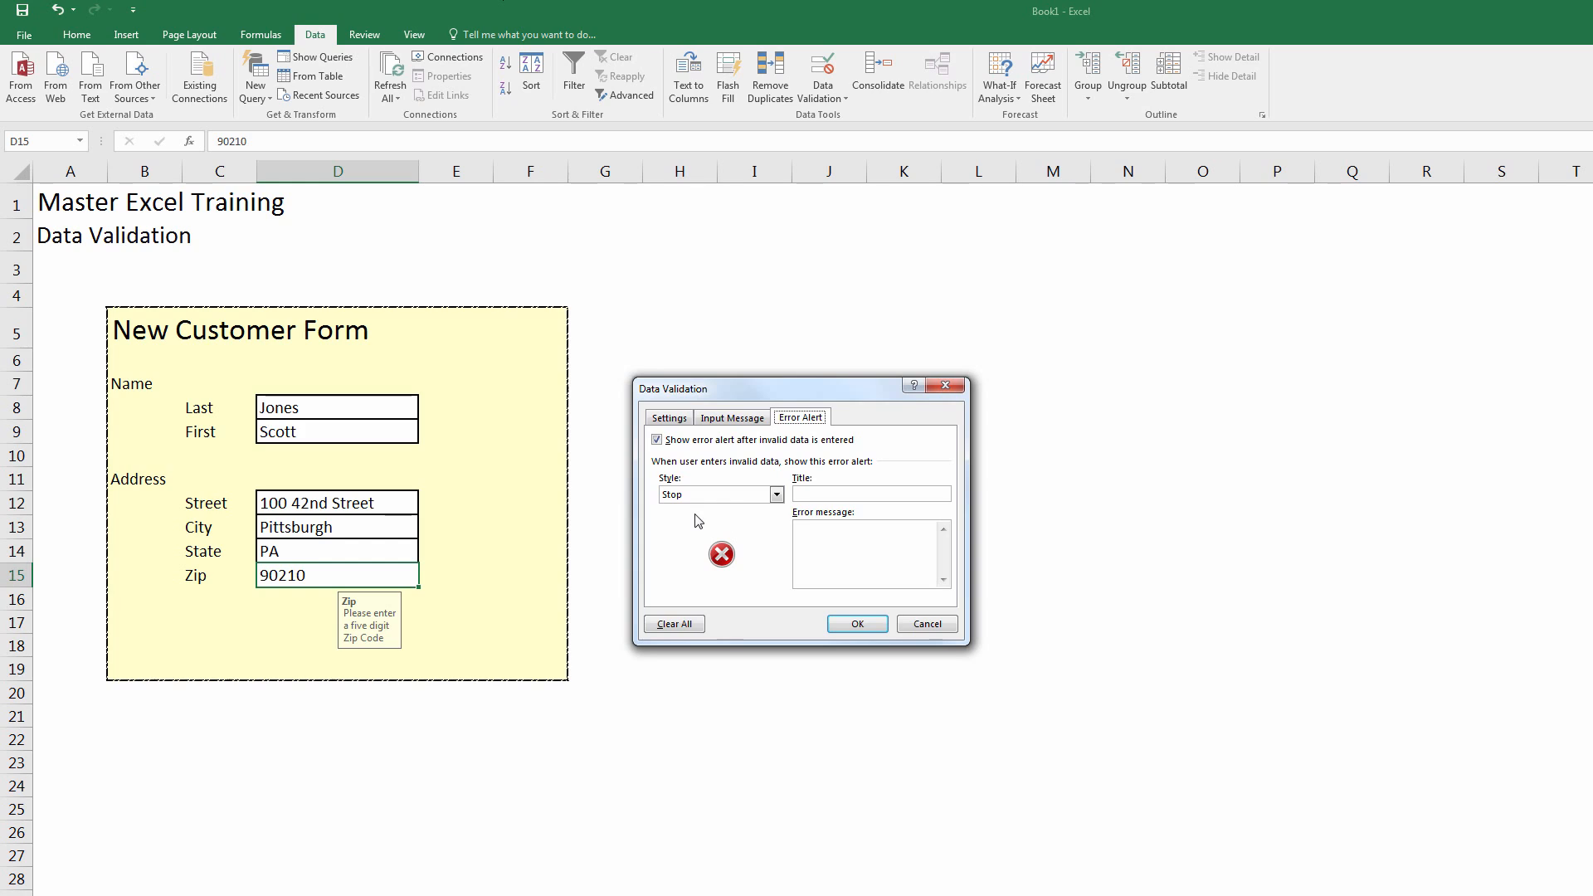
left_click(839, 495)
type("Digit Zip")
left_click(858, 625)
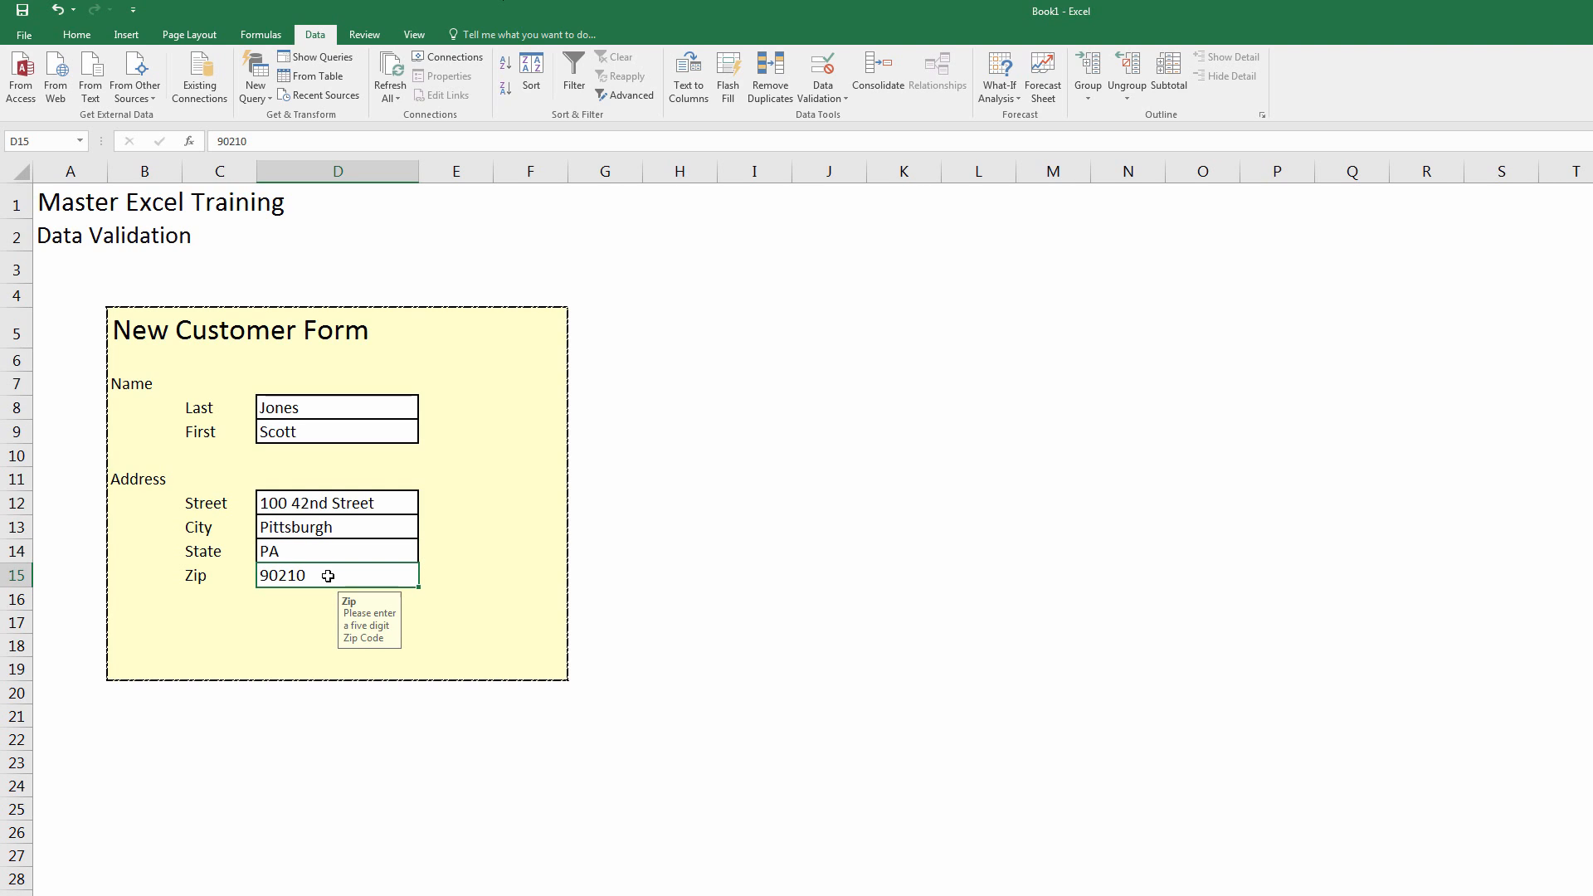
Step: Test the Stop alert by entering 100000 in the Zip cell D15 and choose to retry the entry
type("100000")
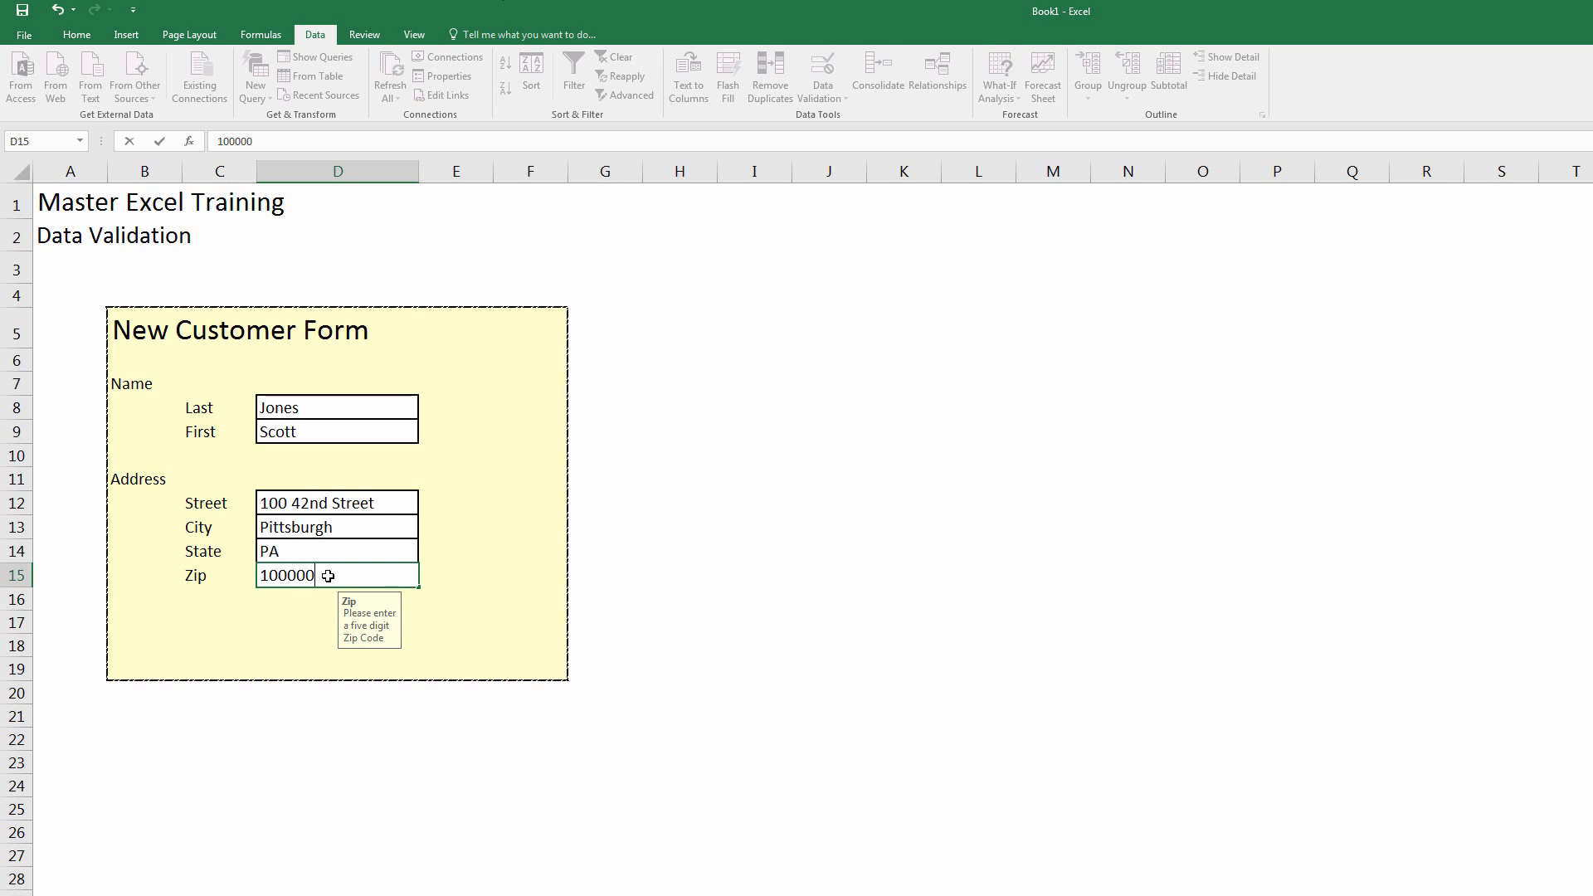
key("Return")
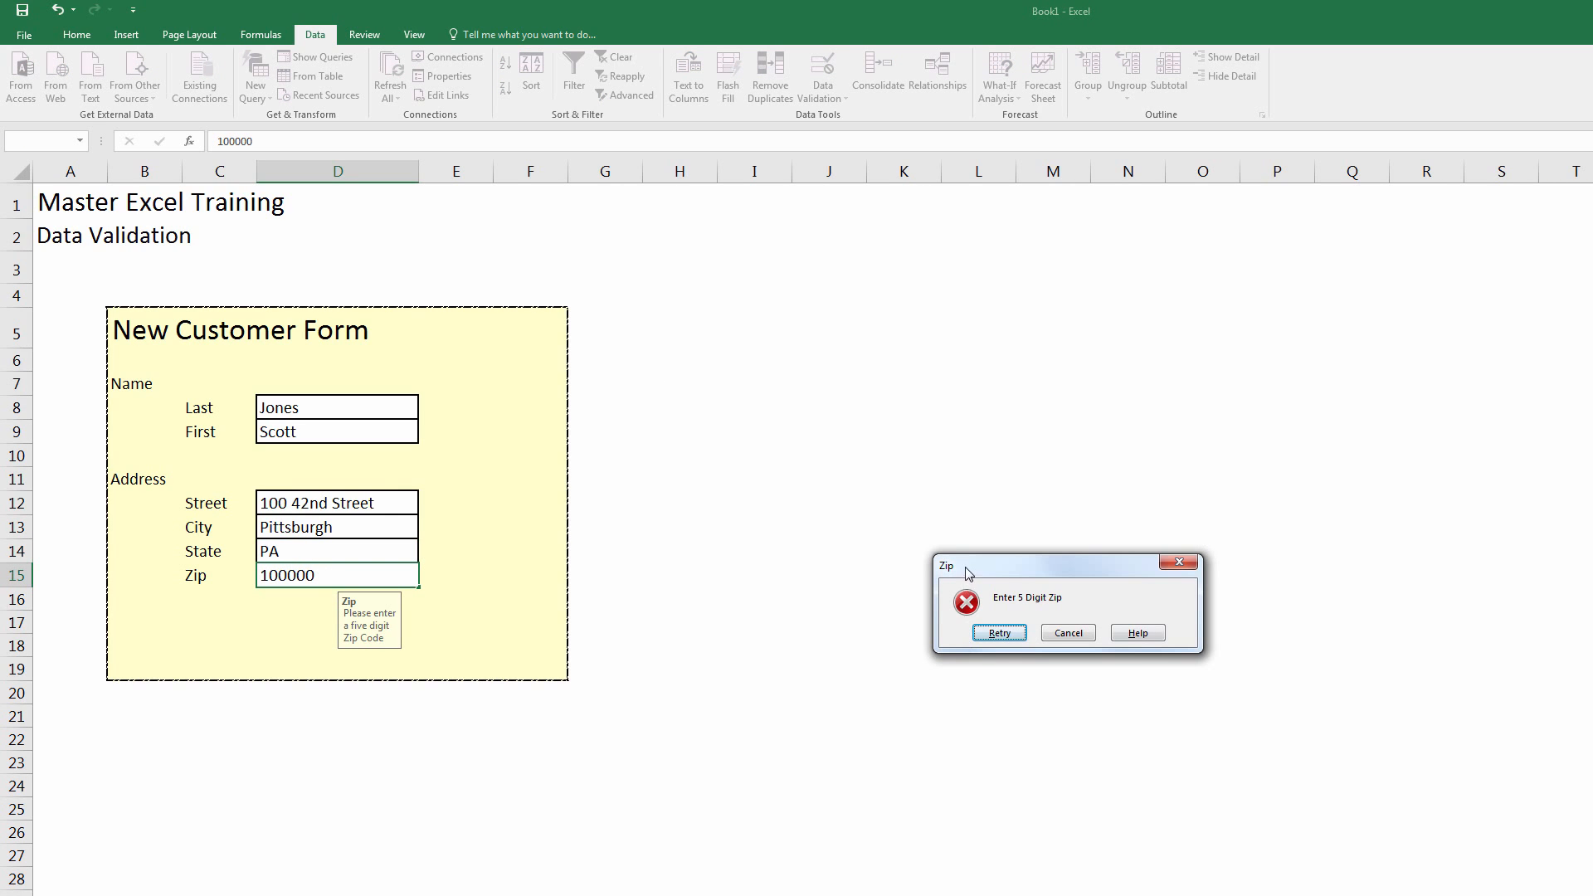
left_click_drag(1073, 569, 621, 514)
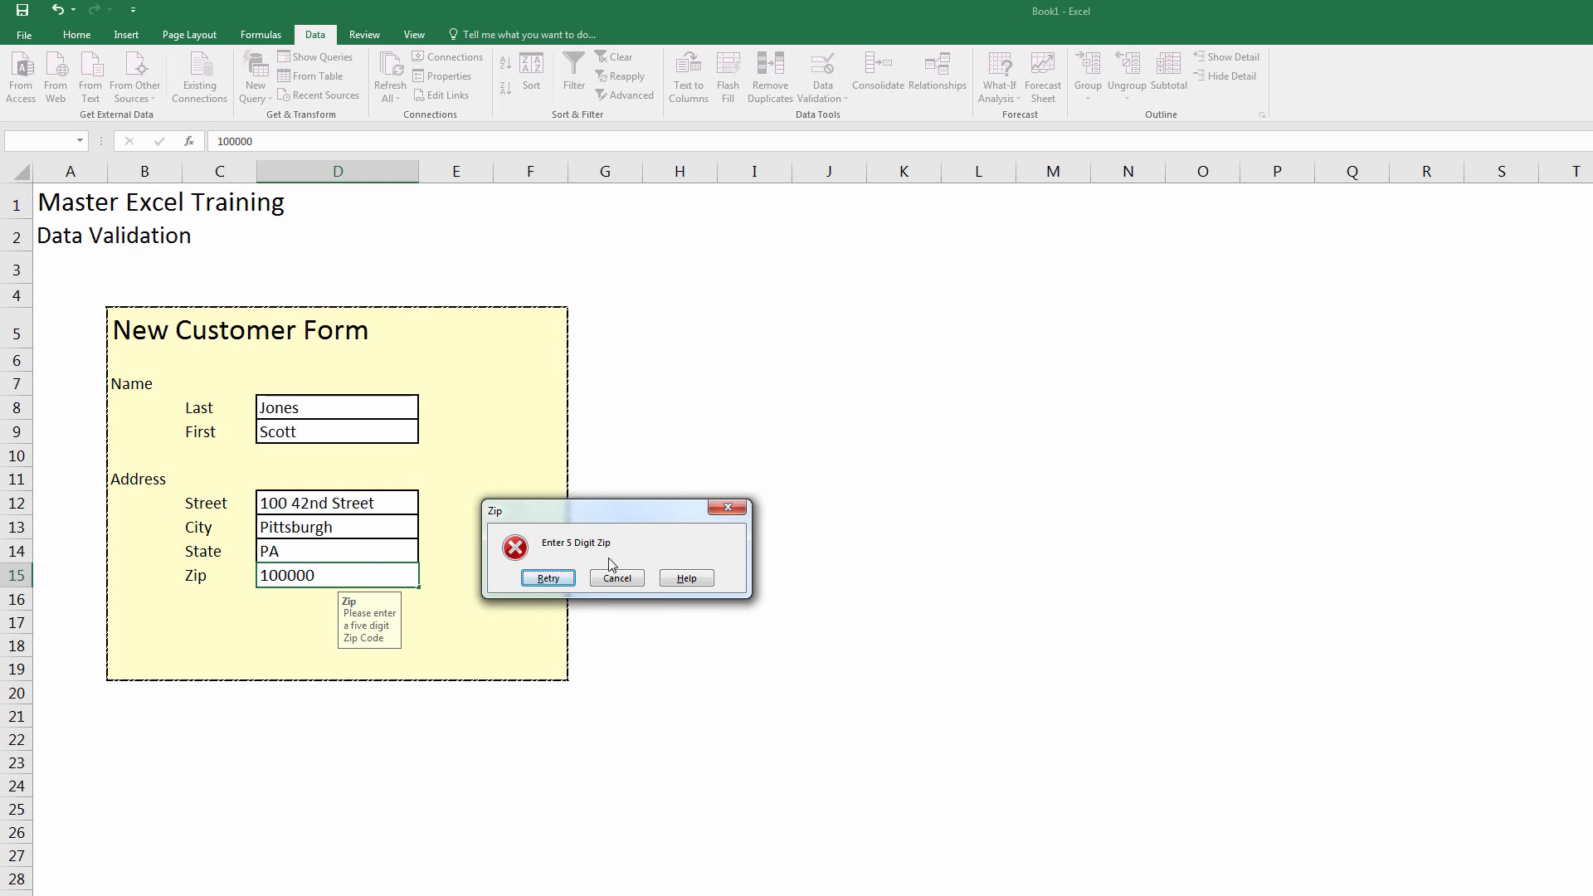
left_click(549, 579)
Step: Replace the rejected zip in D15 with 99999 and clear the cell's contents
type("9")
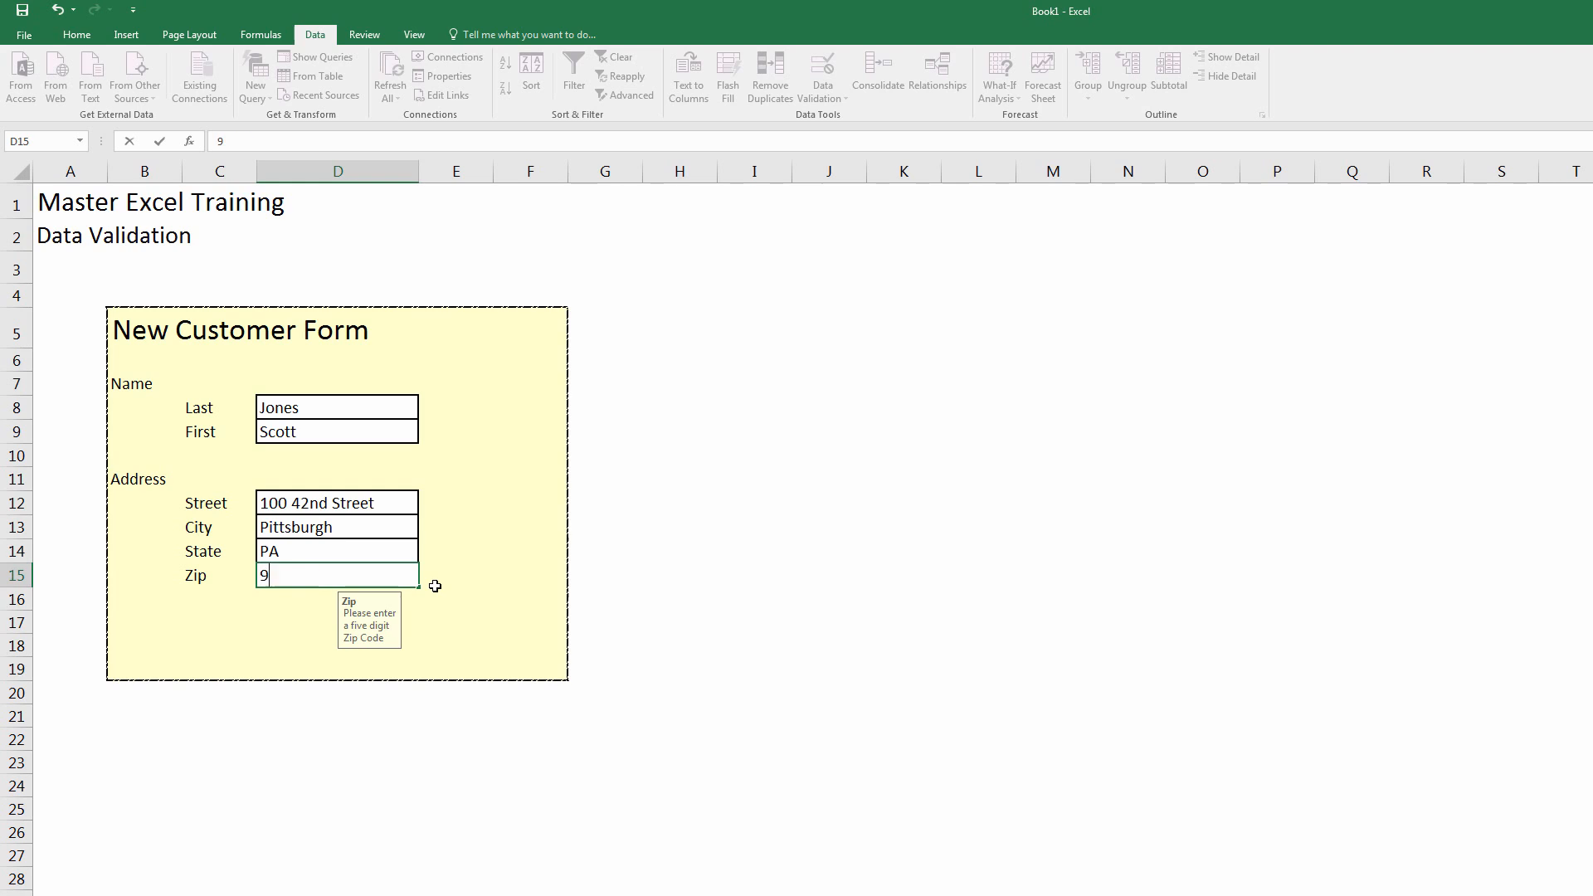
type("9999")
key("Return")
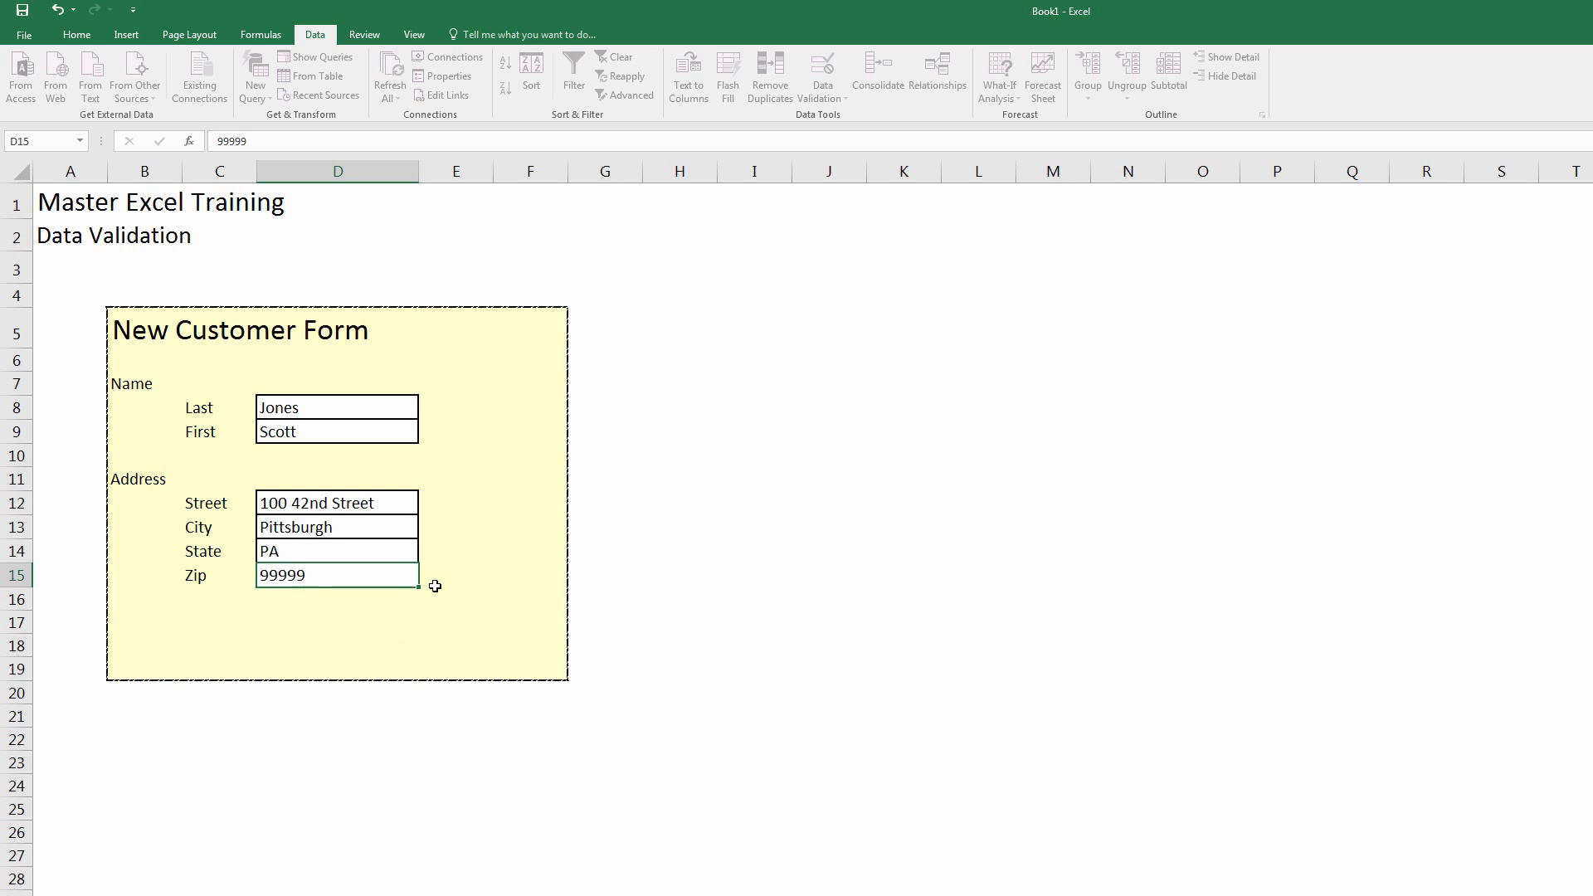
key("Up")
key("Delete")
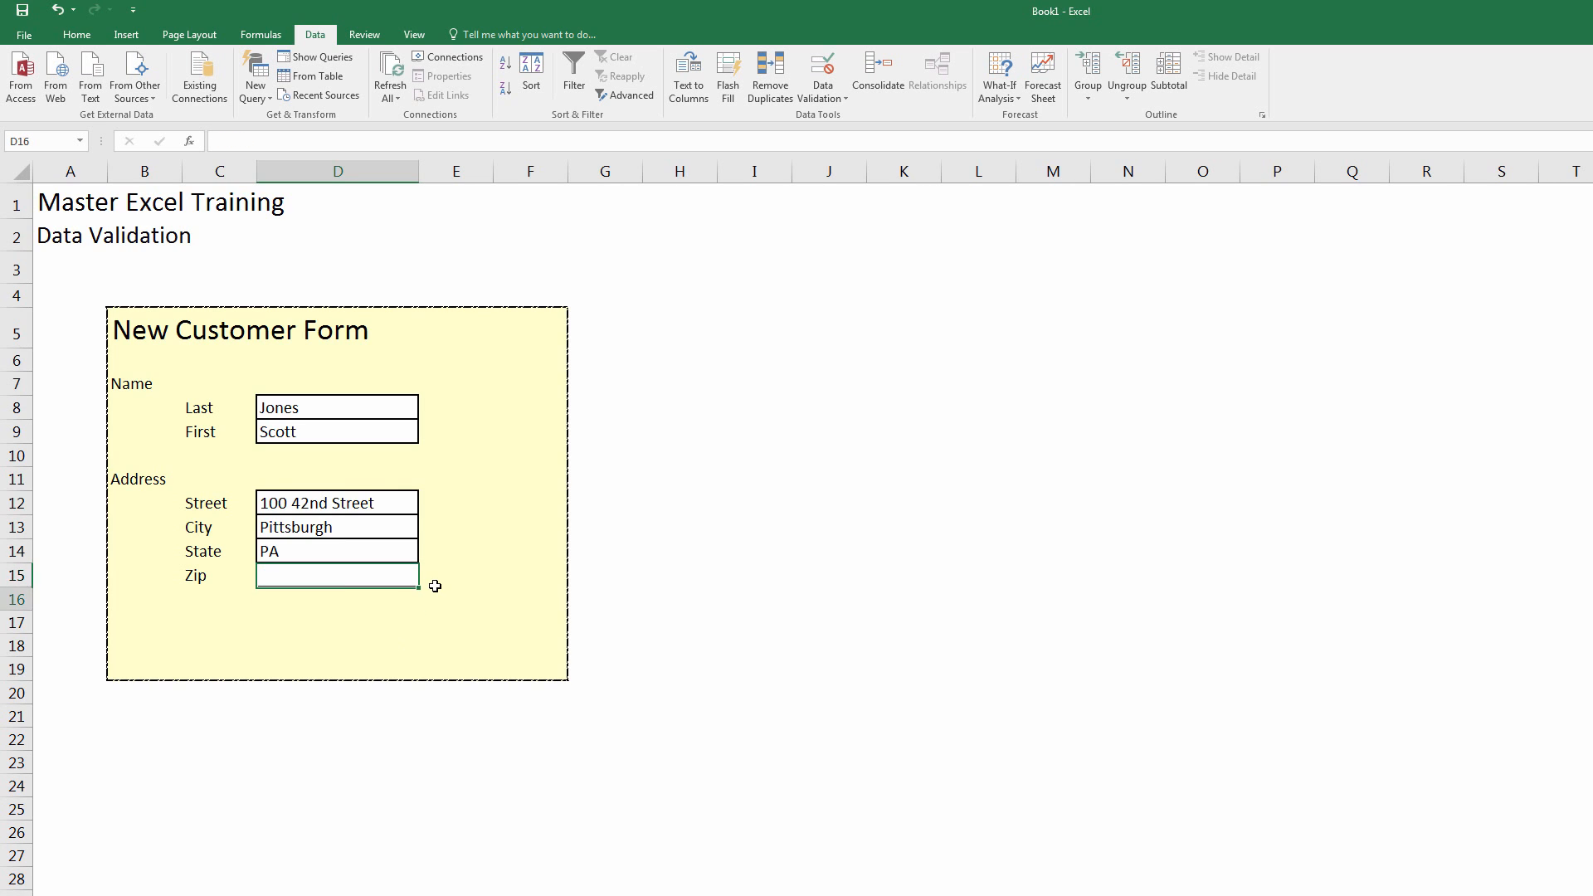
Step: Change D15's validation error alert to the Warning style with the message "Not a 5 digit Zip"
left_click(830, 79)
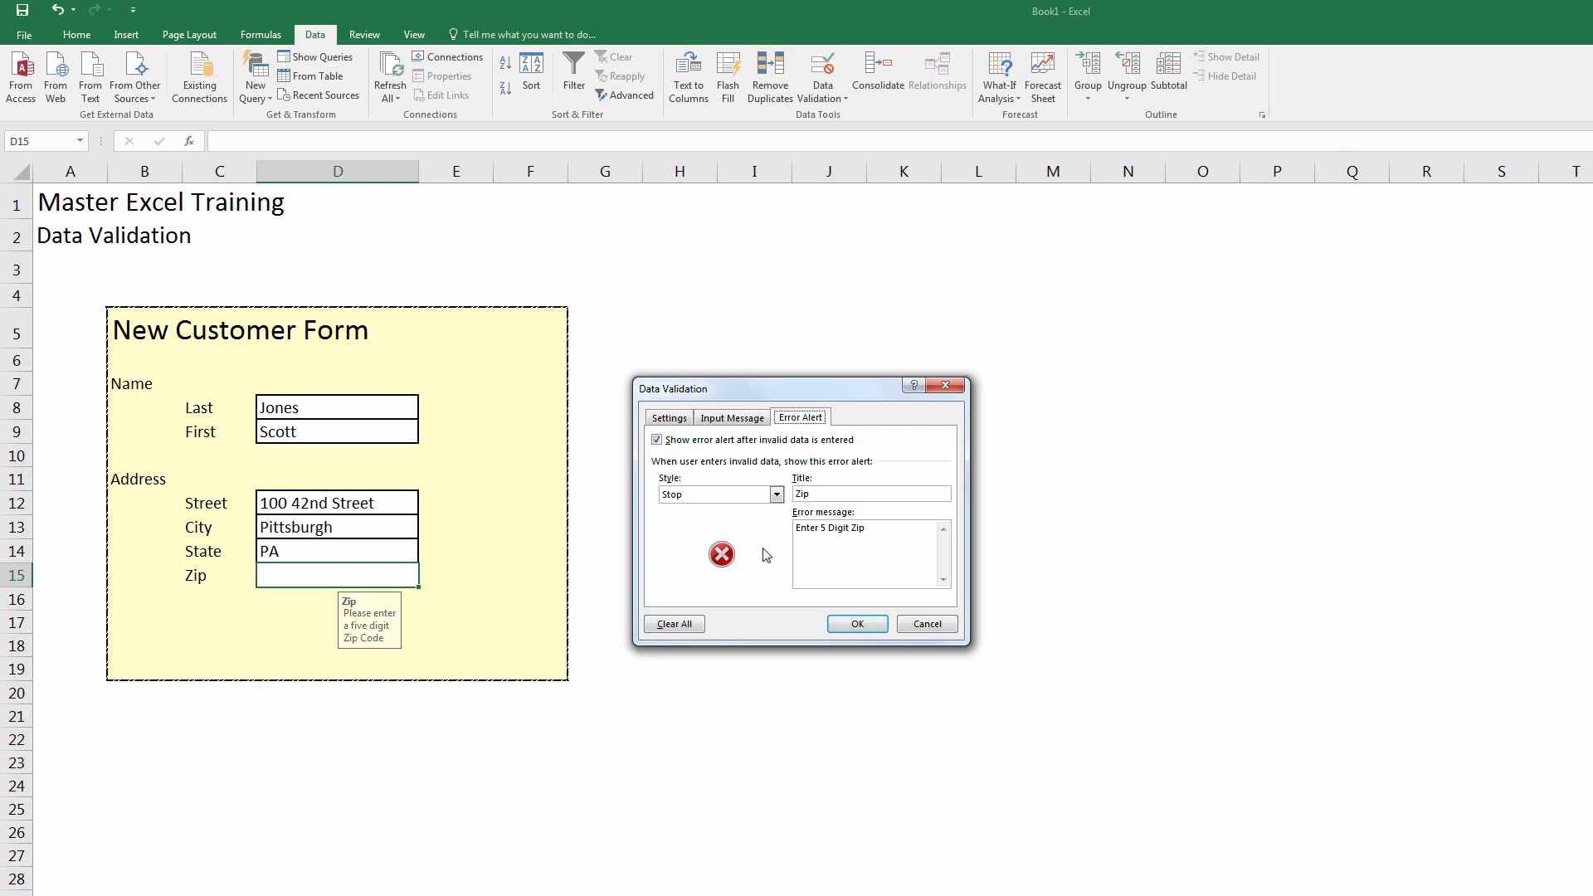
left_click(777, 494)
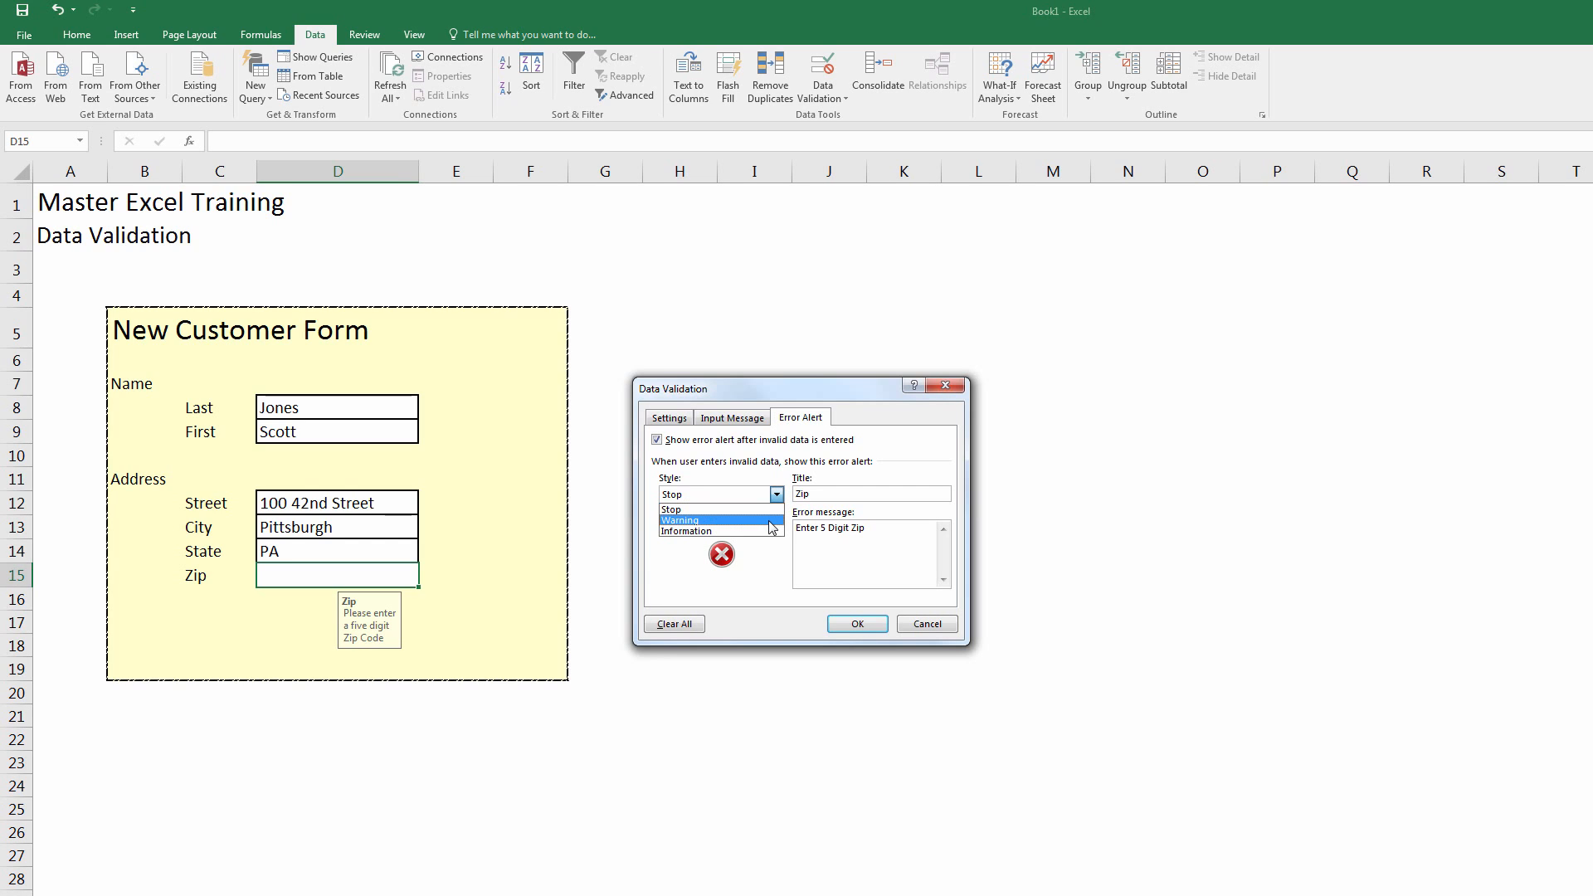
left_click(769, 521)
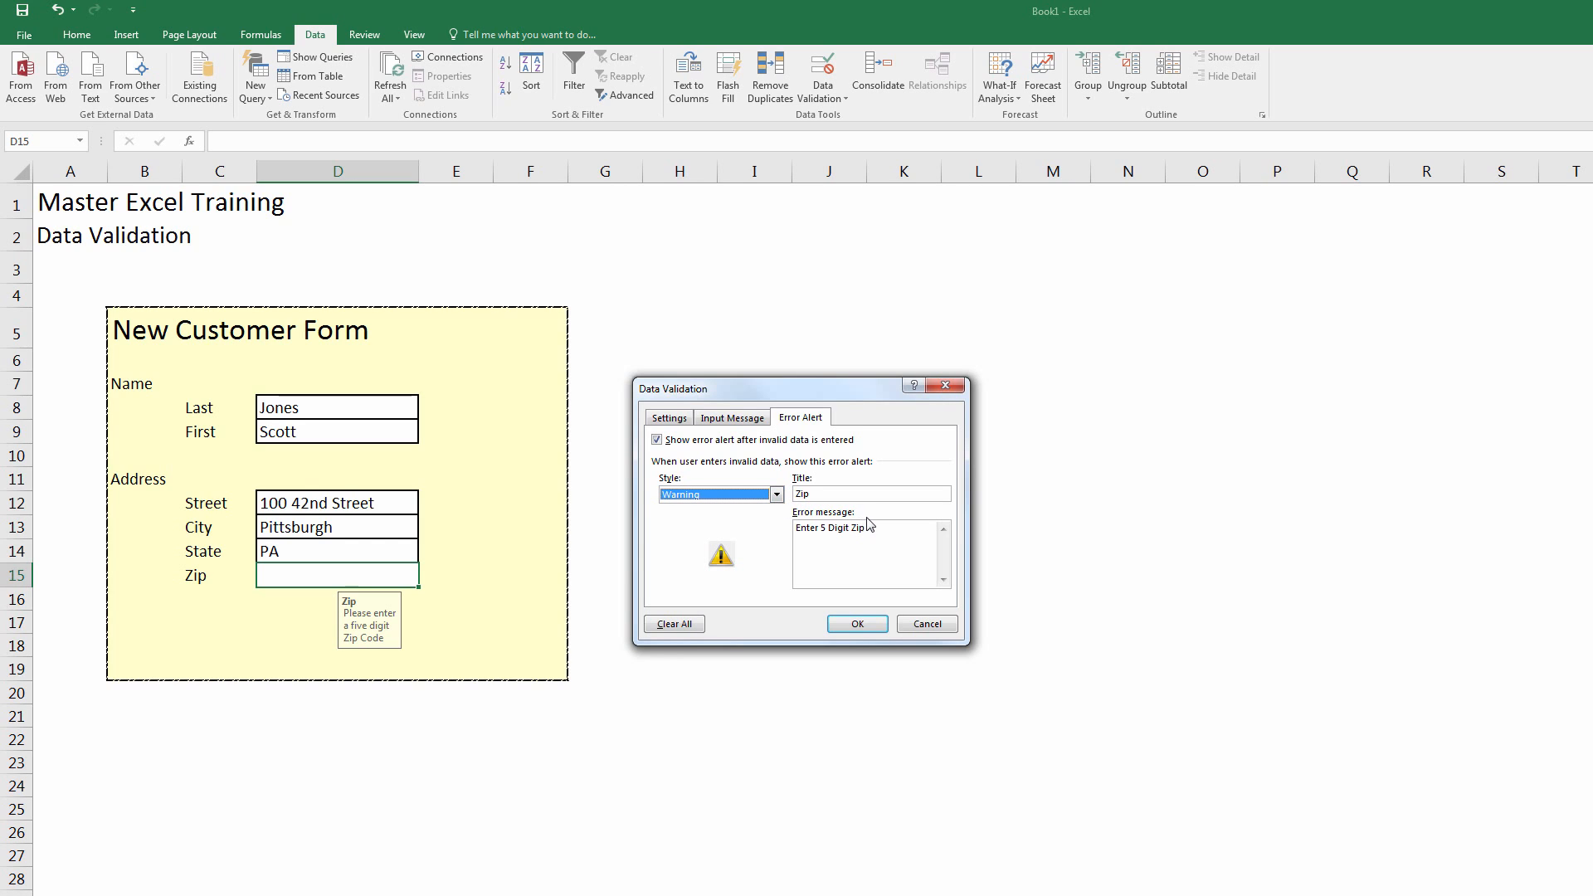
left_click_drag(888, 539, 615, 498)
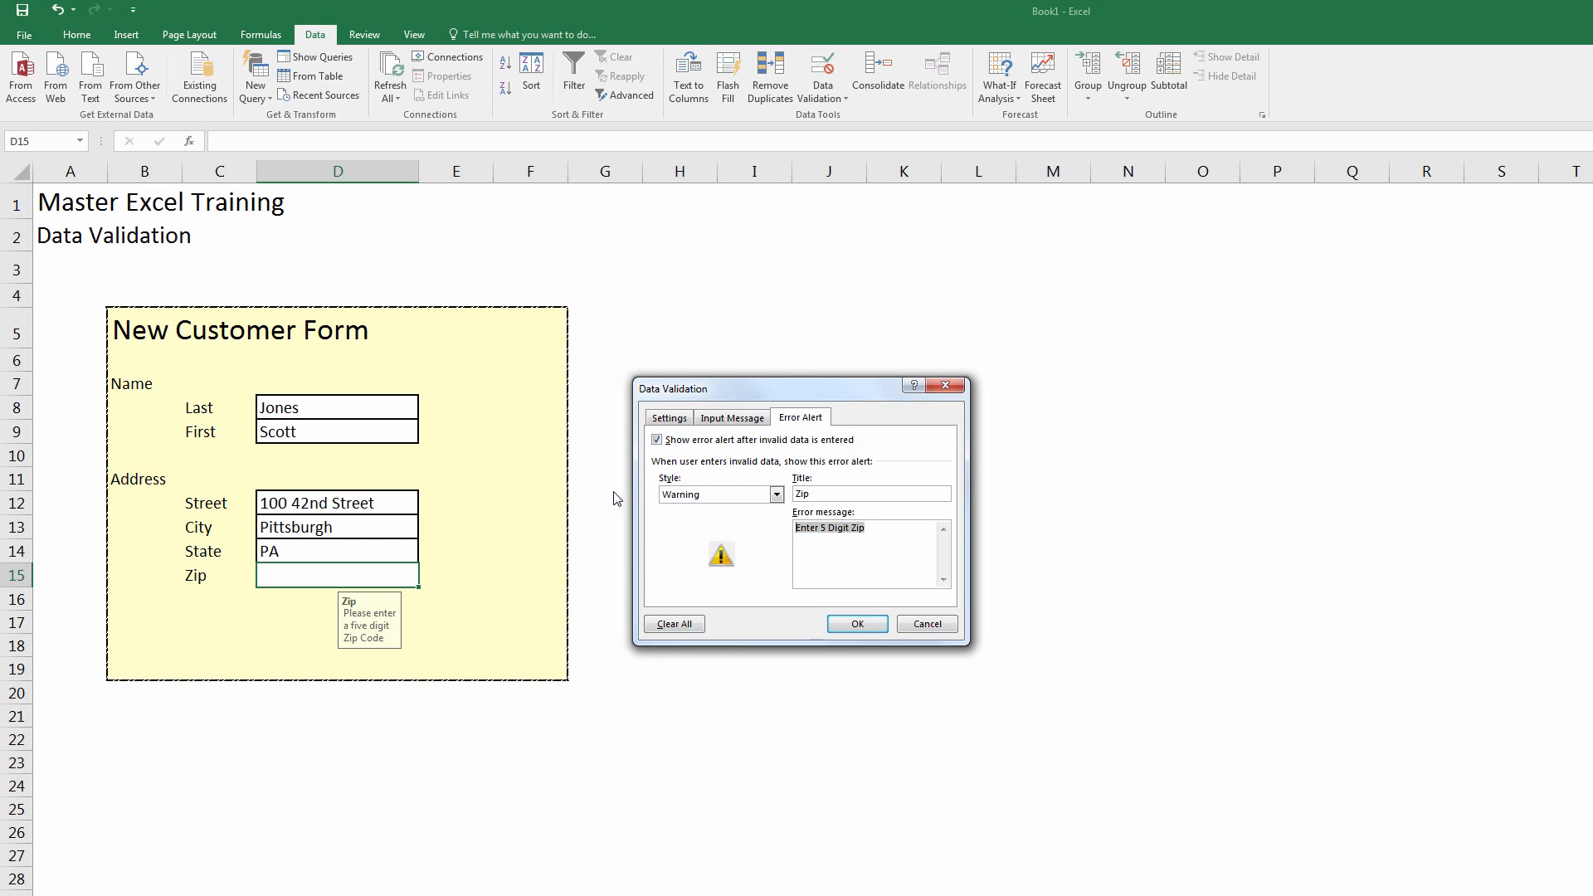
type("Not a 5 digit Zip")
left_click(859, 626)
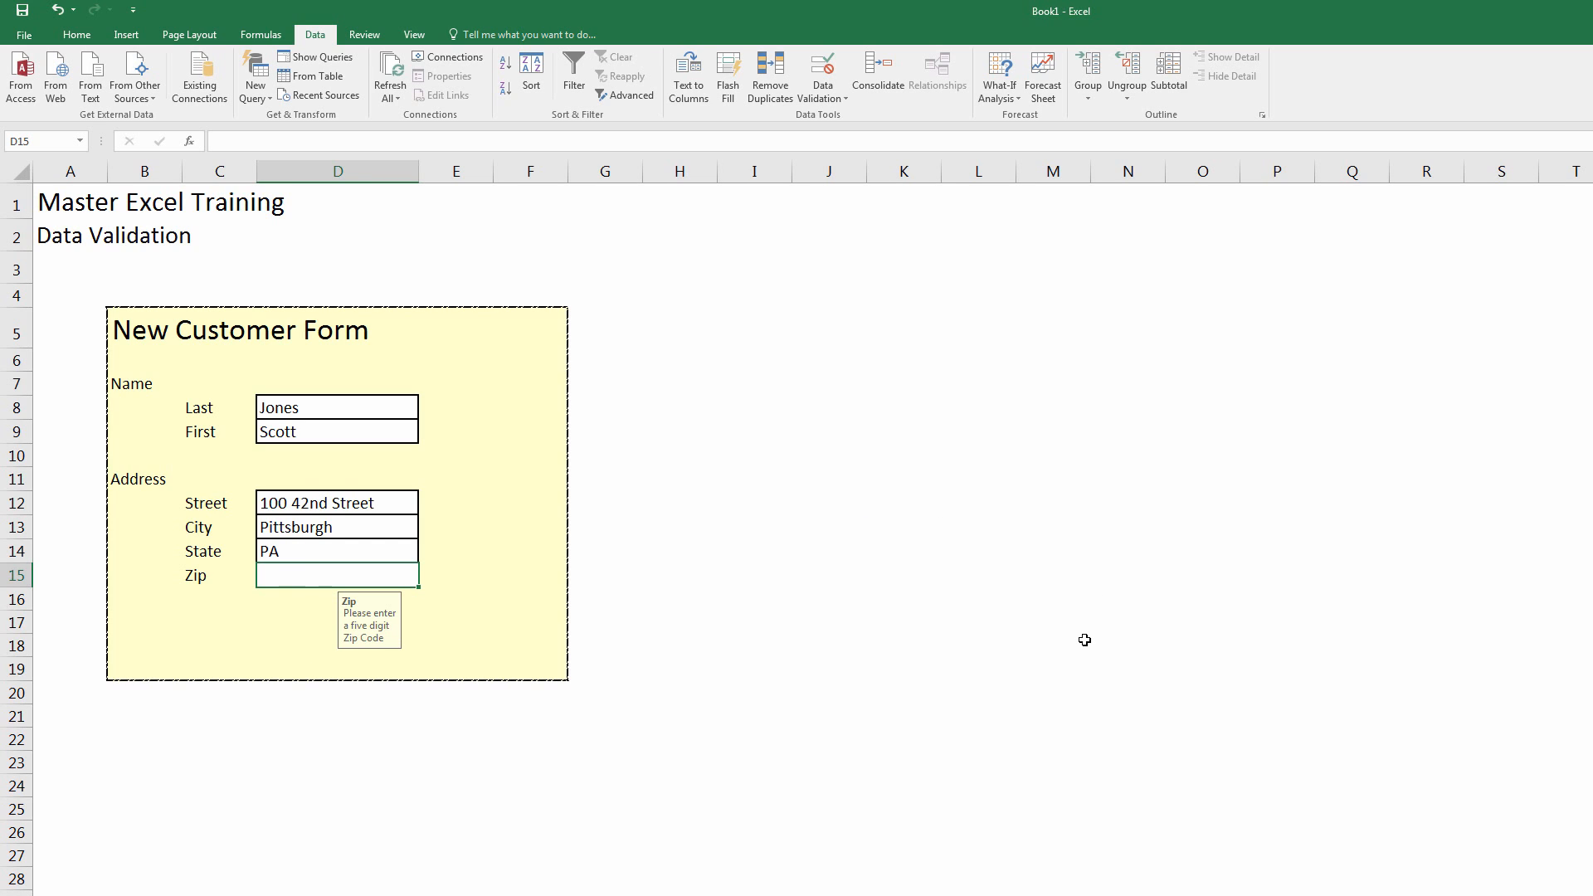
Step: Test the Warning alert by entering 90210 in D15, extending it to 902100, and accepting the invalid value
type("902")
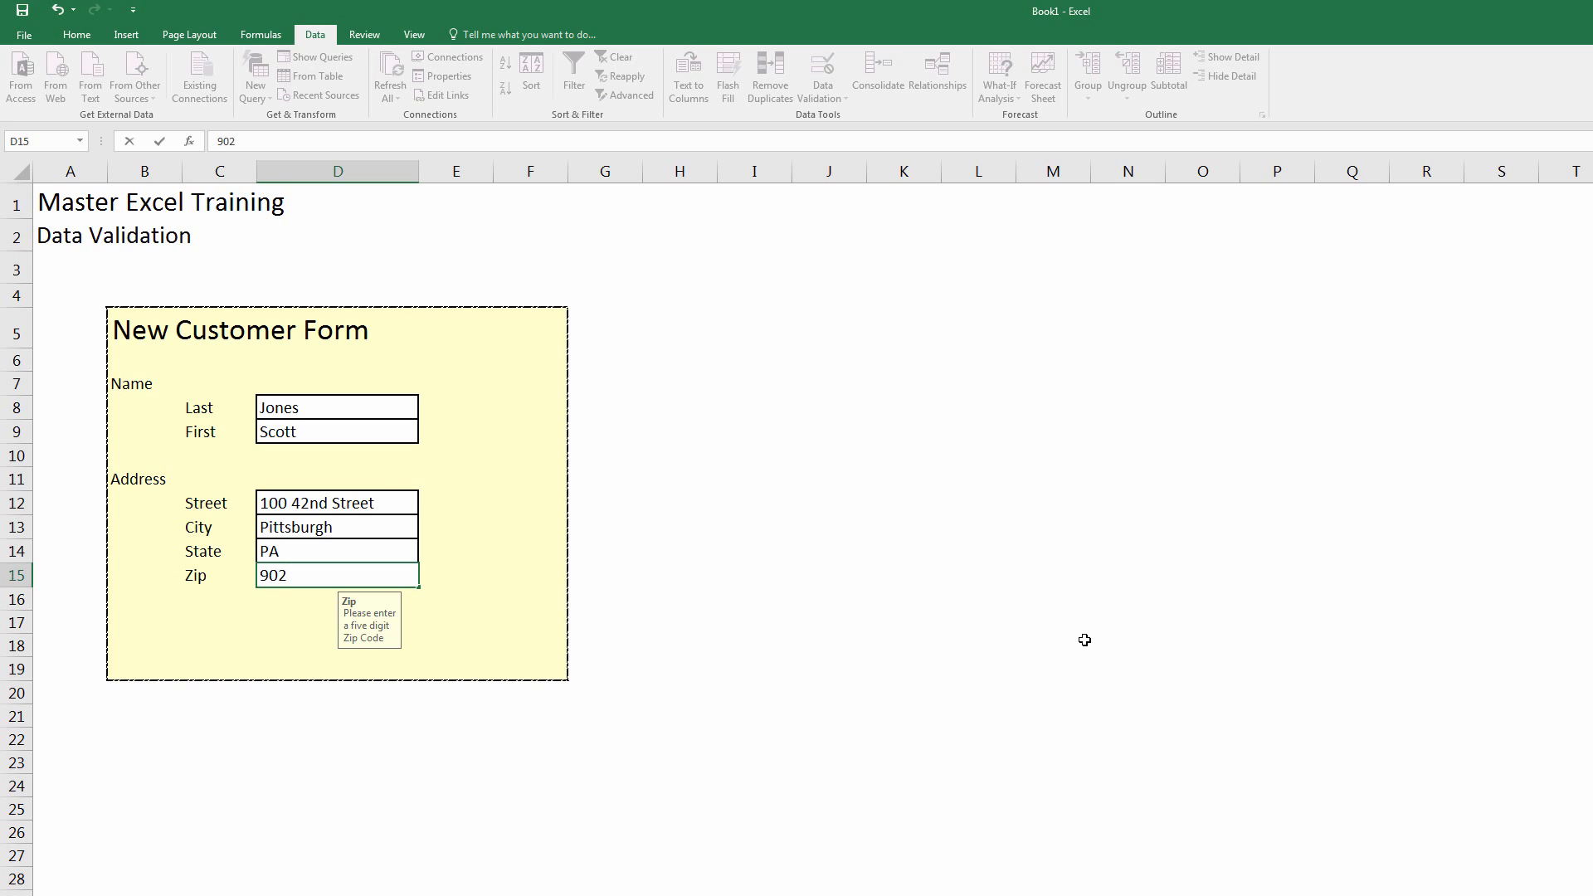
type("10")
key("Return")
key("Up")
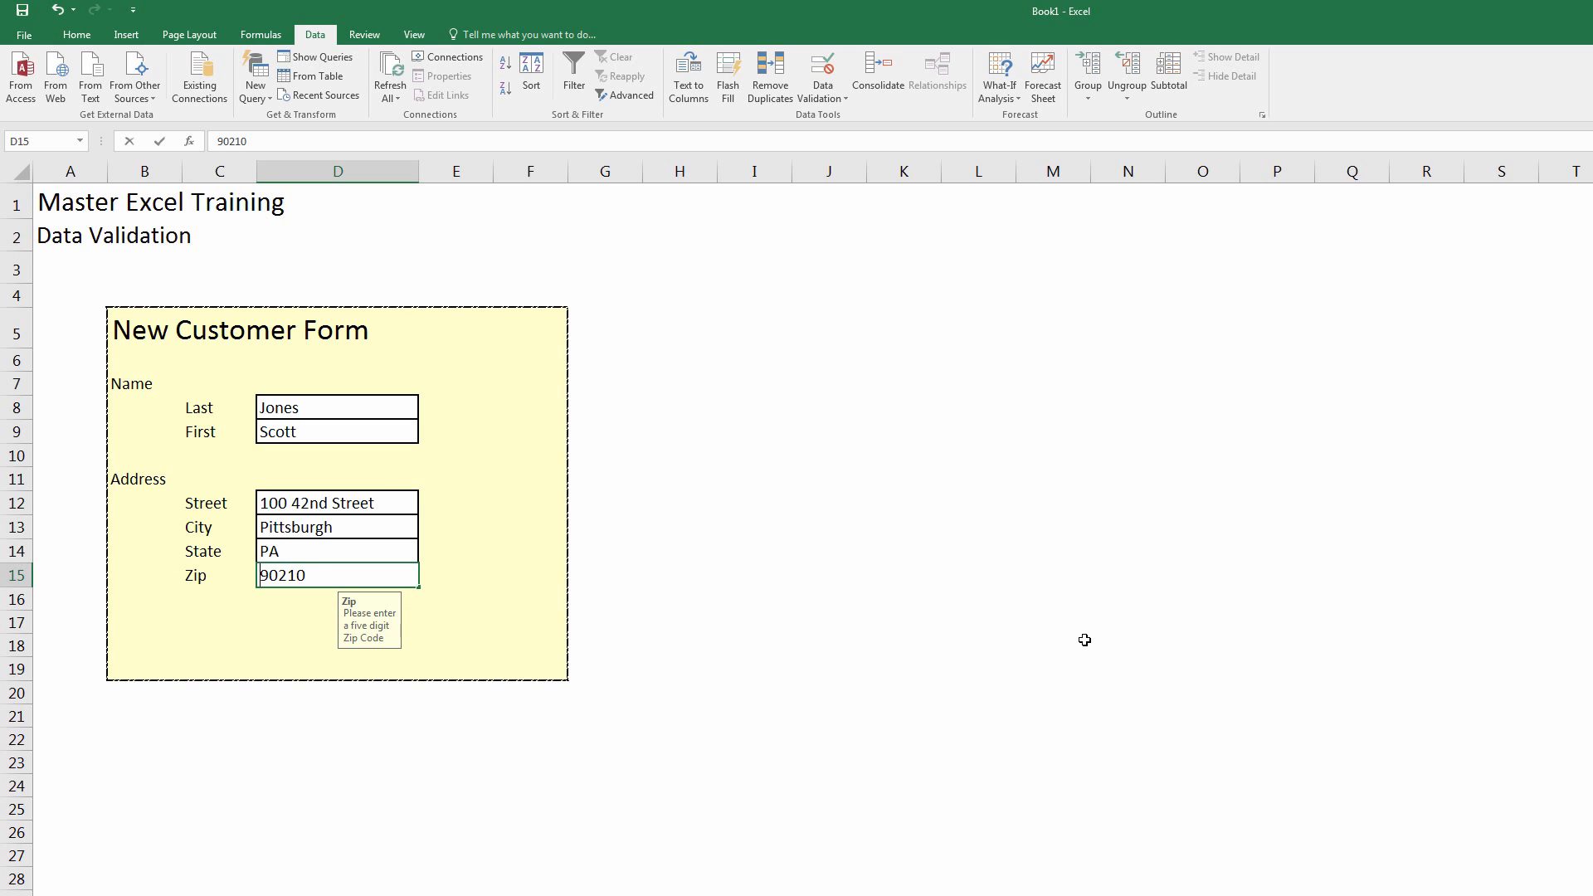
type("90210")
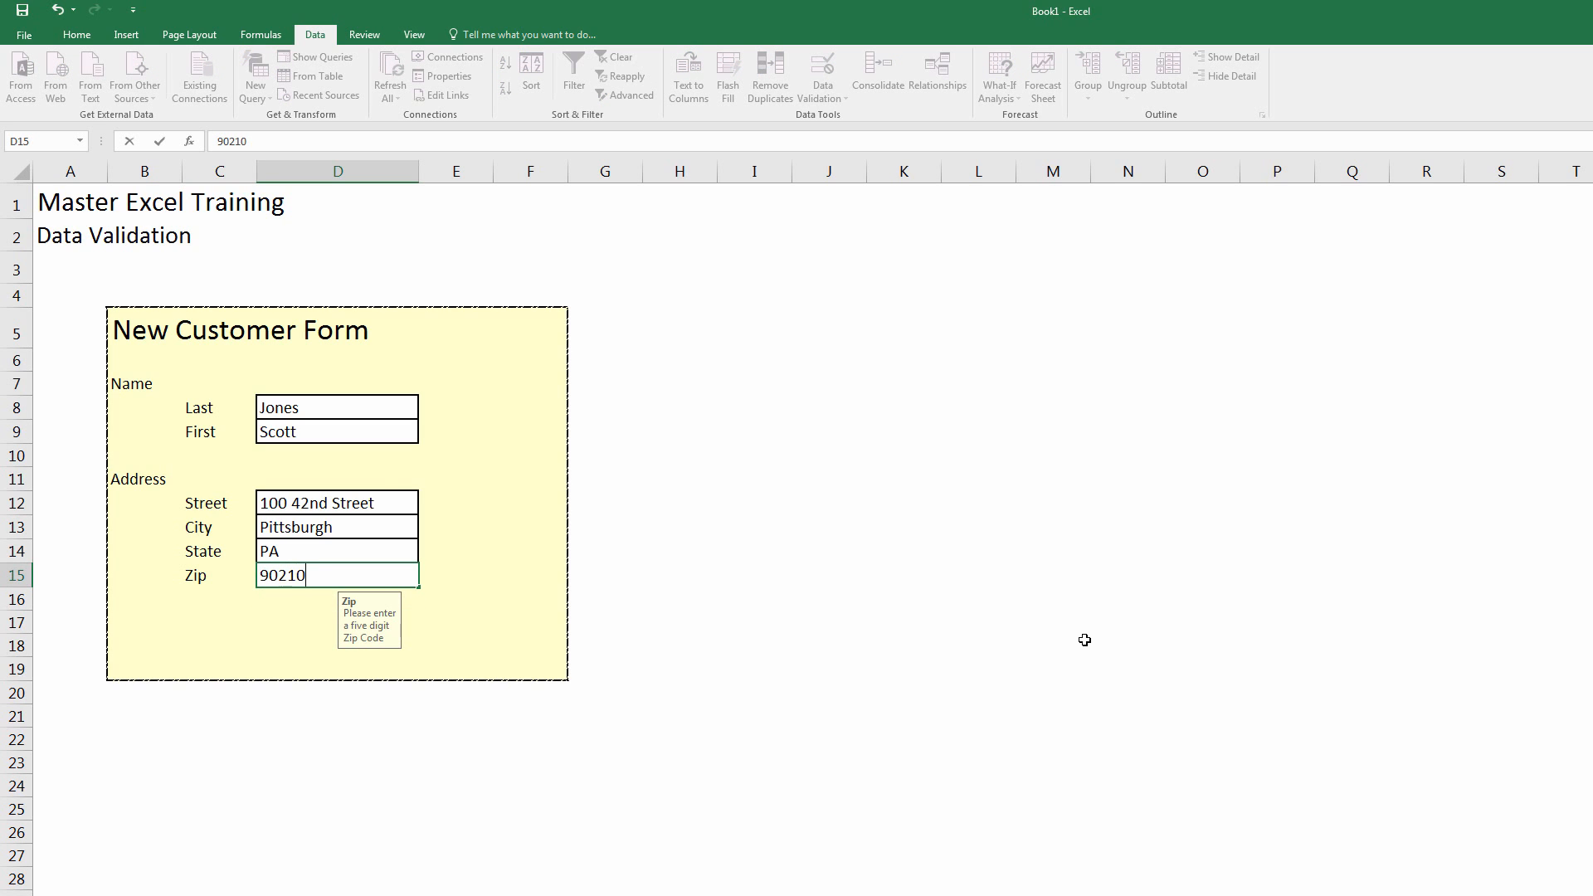
type("0")
key("Return")
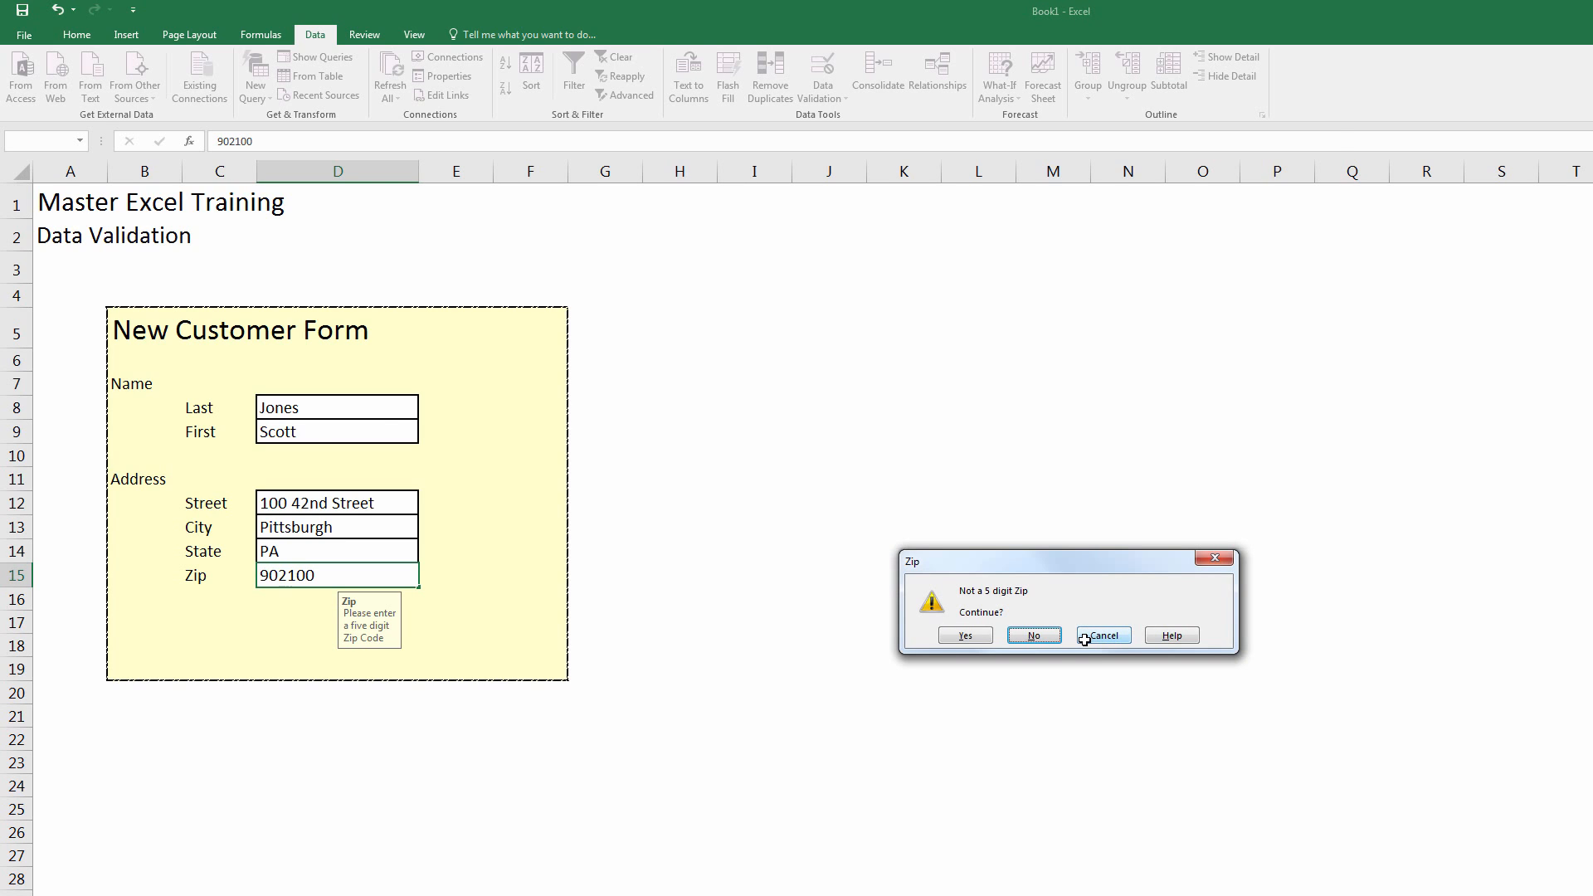
left_click_drag(974, 565, 302, 433)
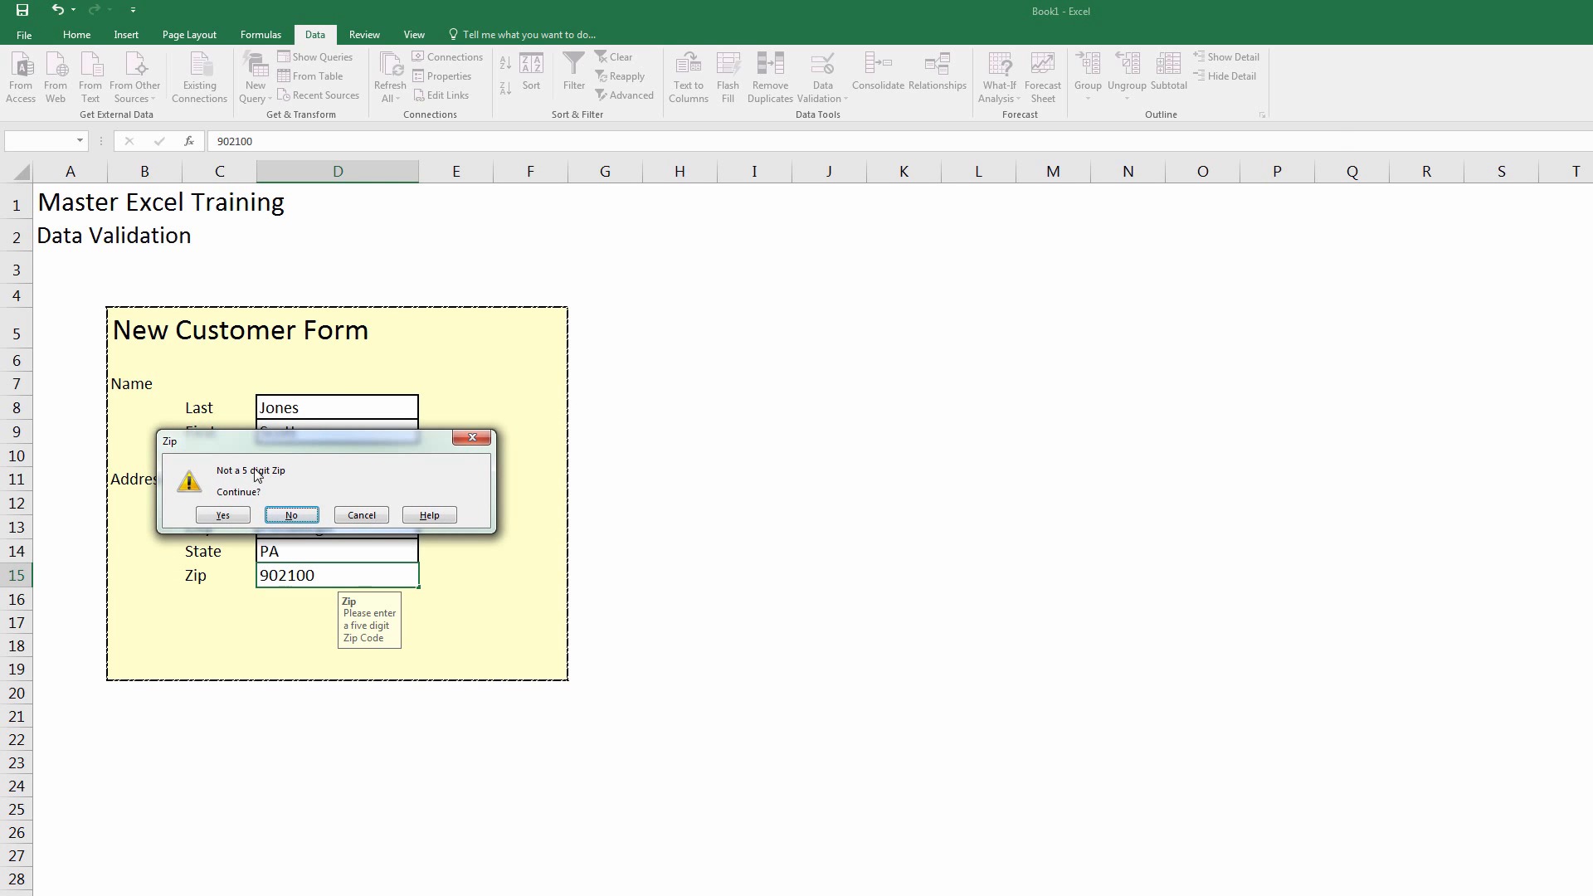
left_click(223, 518)
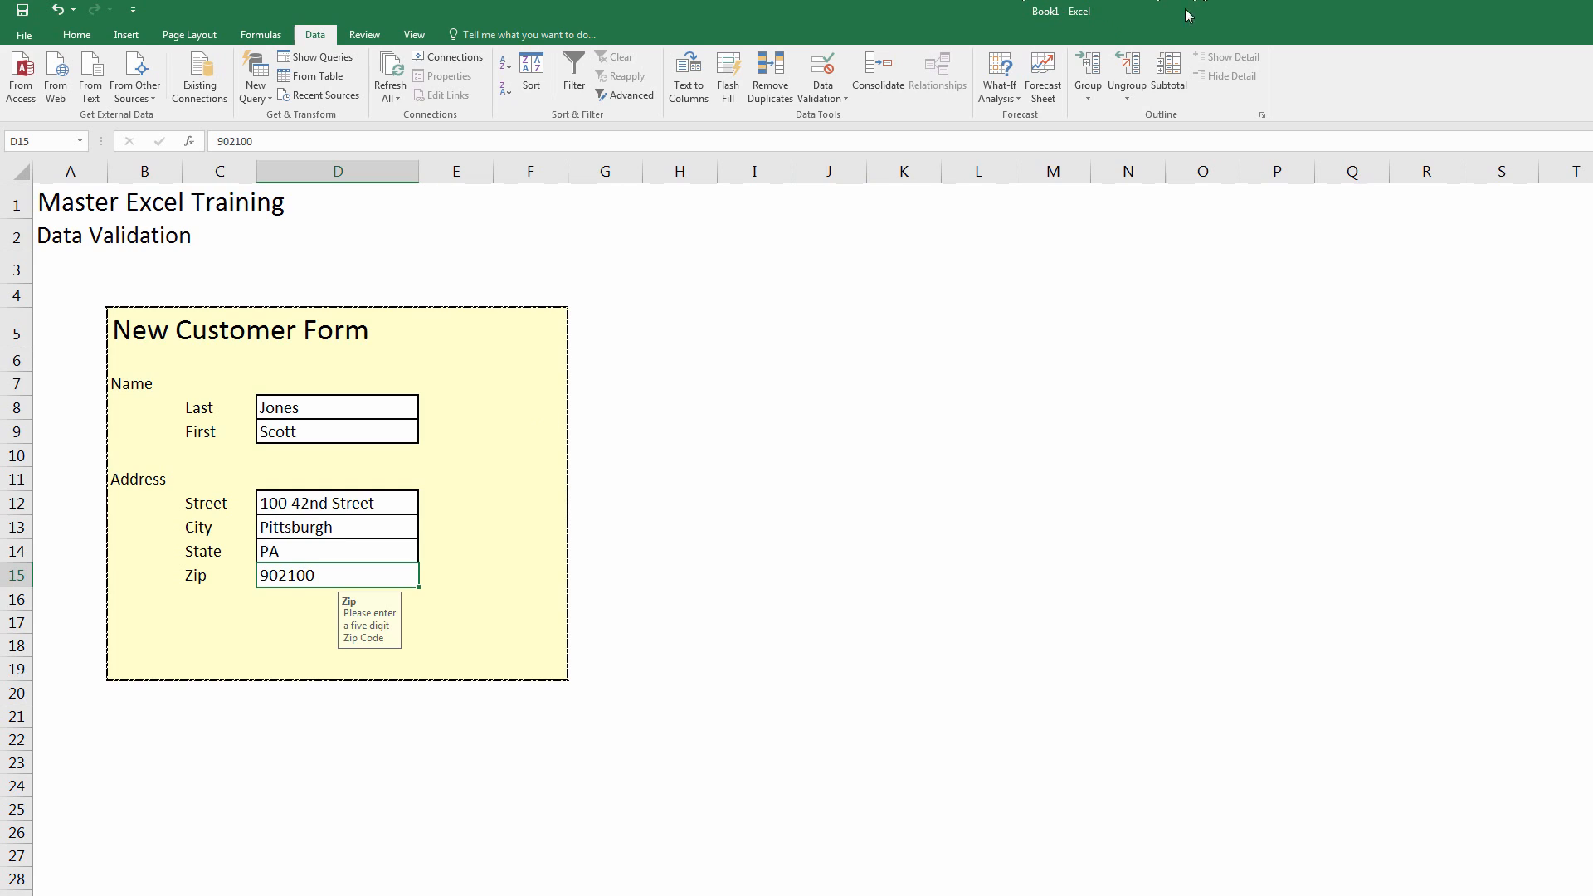
Step: Change D15's error alert to the Information style with a blank title and the message "Thanks for your input!!!"
left_click(834, 80)
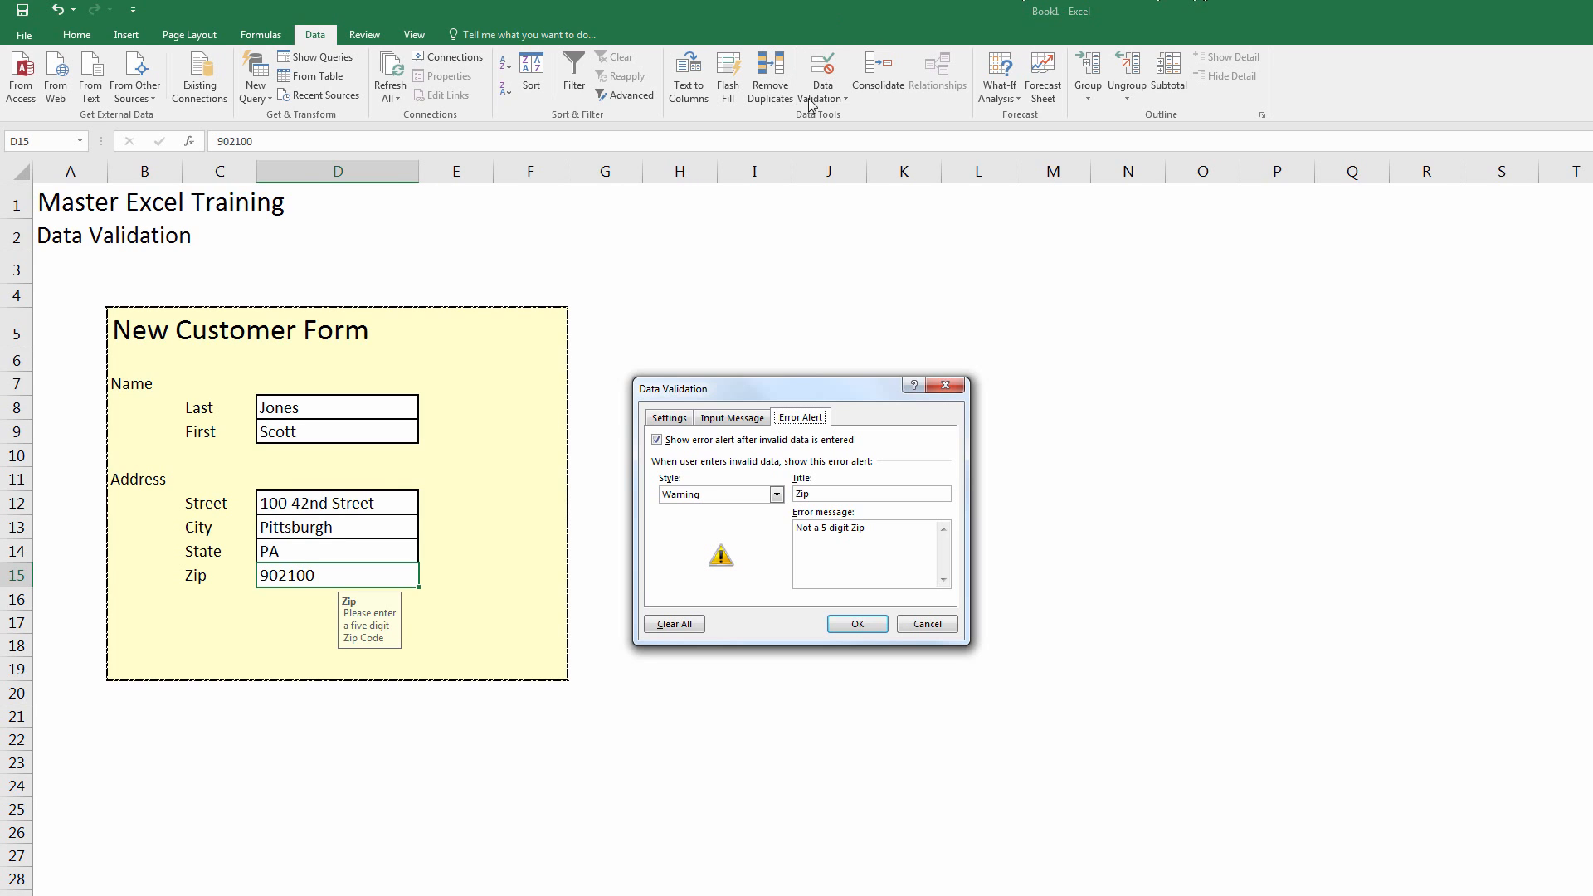
left_click(773, 496)
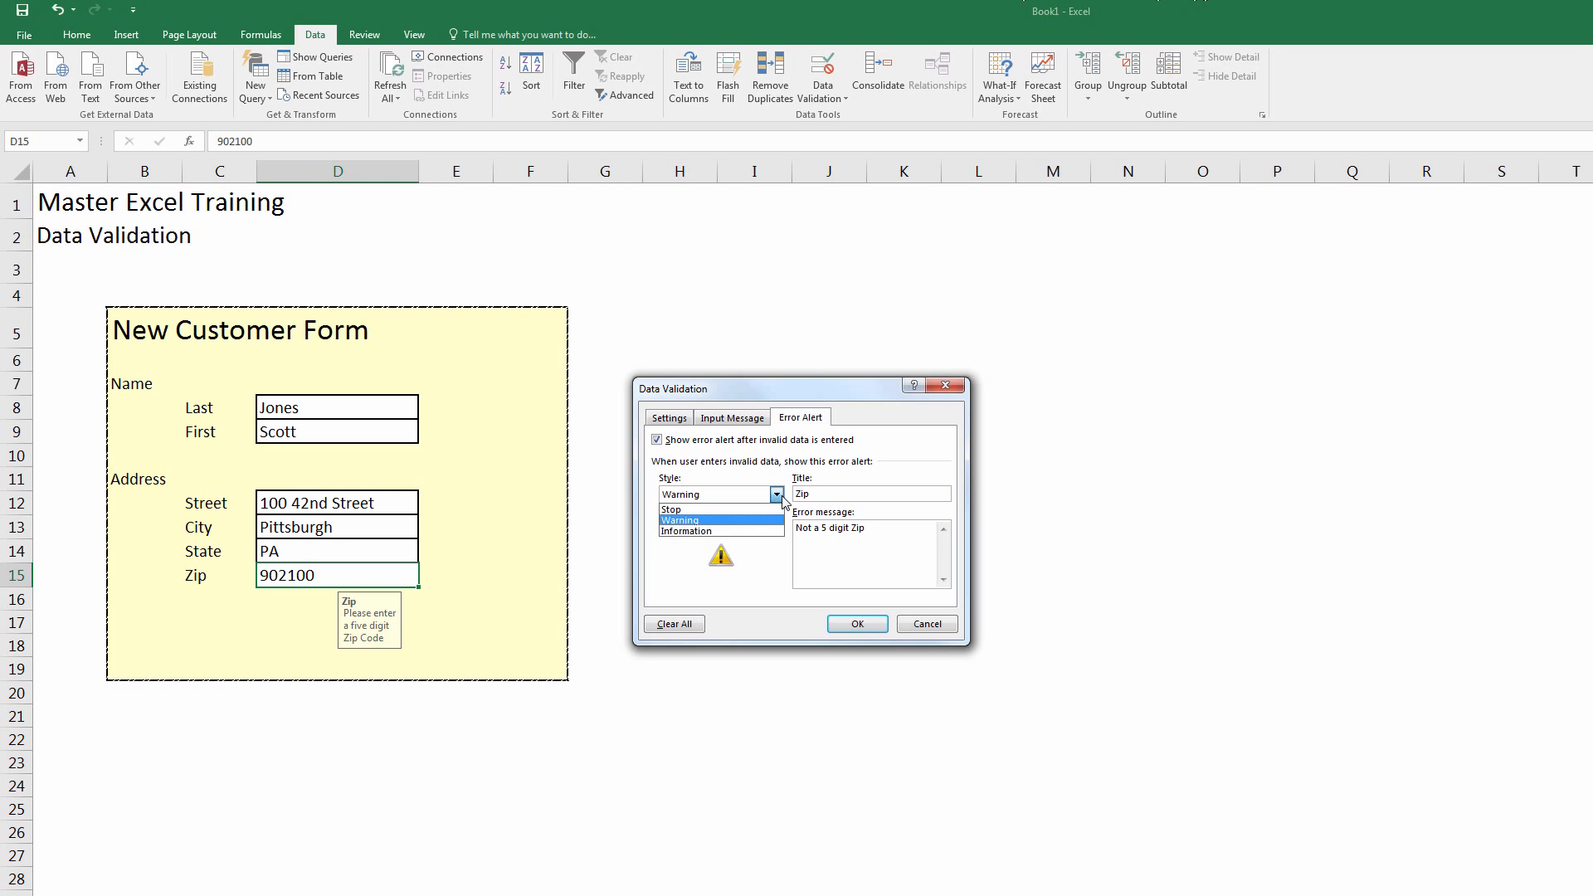
left_click(741, 532)
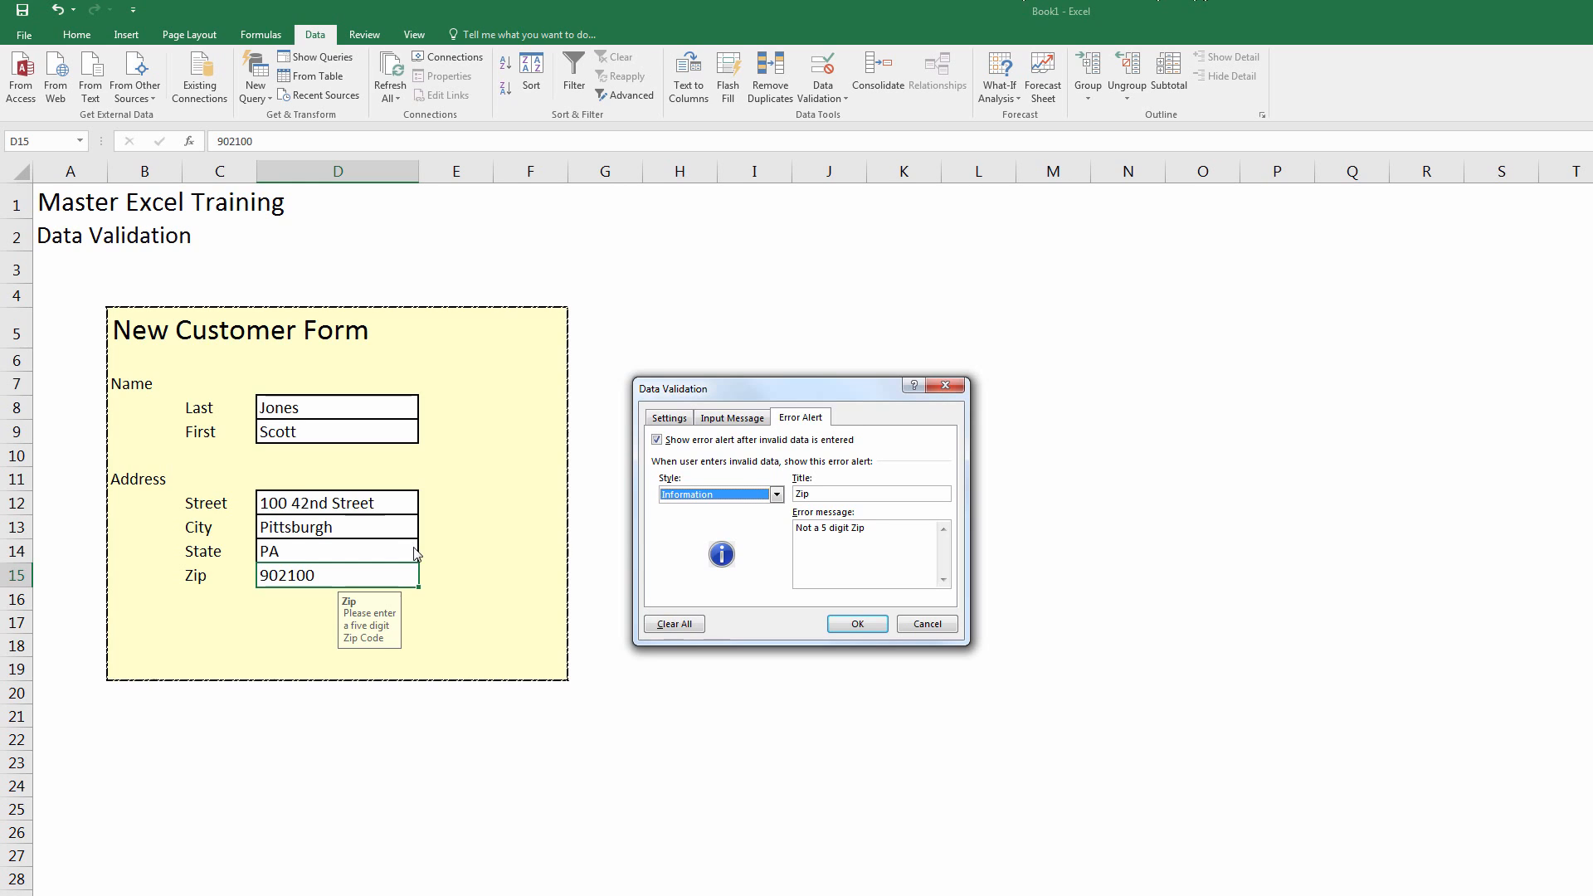
left_click(808, 566)
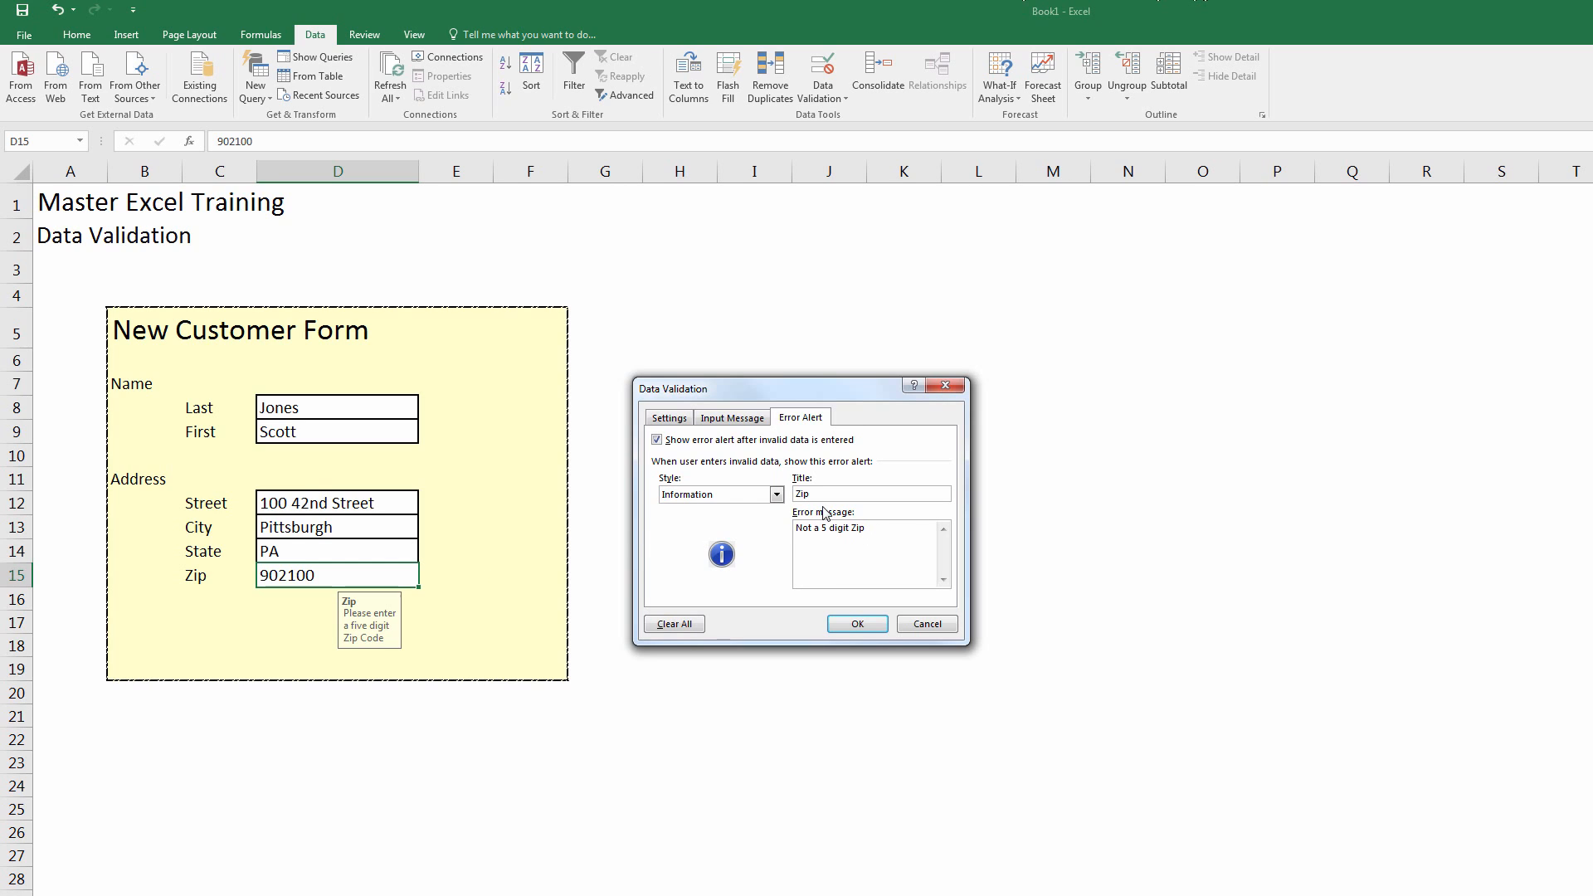
left_click_drag(888, 527, 789, 528)
type("Thanks for your input!!!")
key("shift+Tab")
left_click(857, 624)
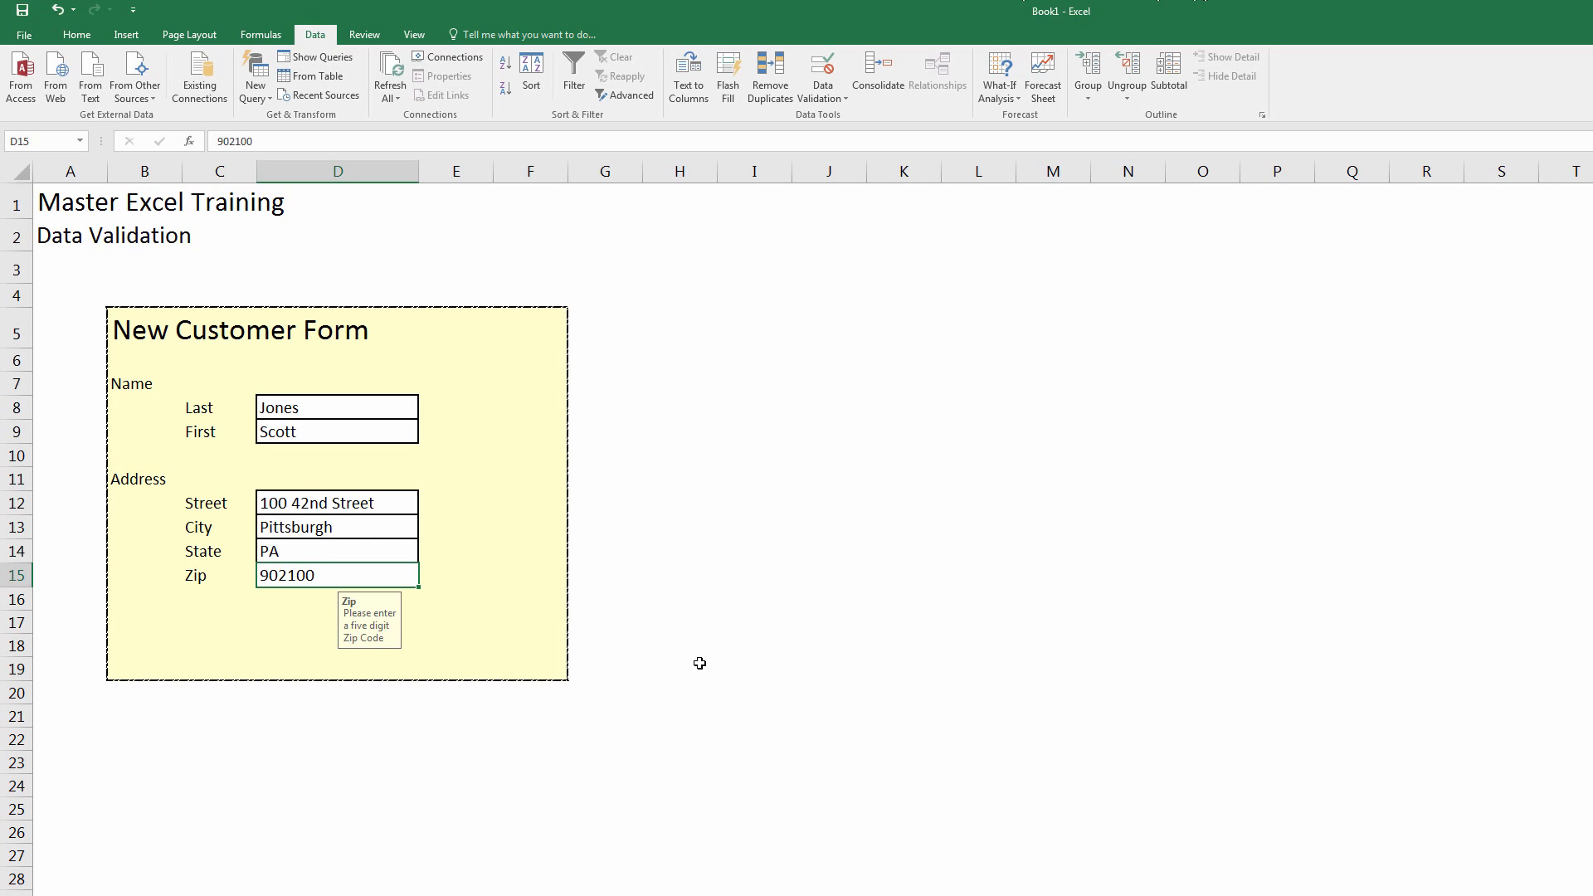
Step: Test the Information alert by entering 10000000 in D15, accept the value, and reselect the cell
type("10000000")
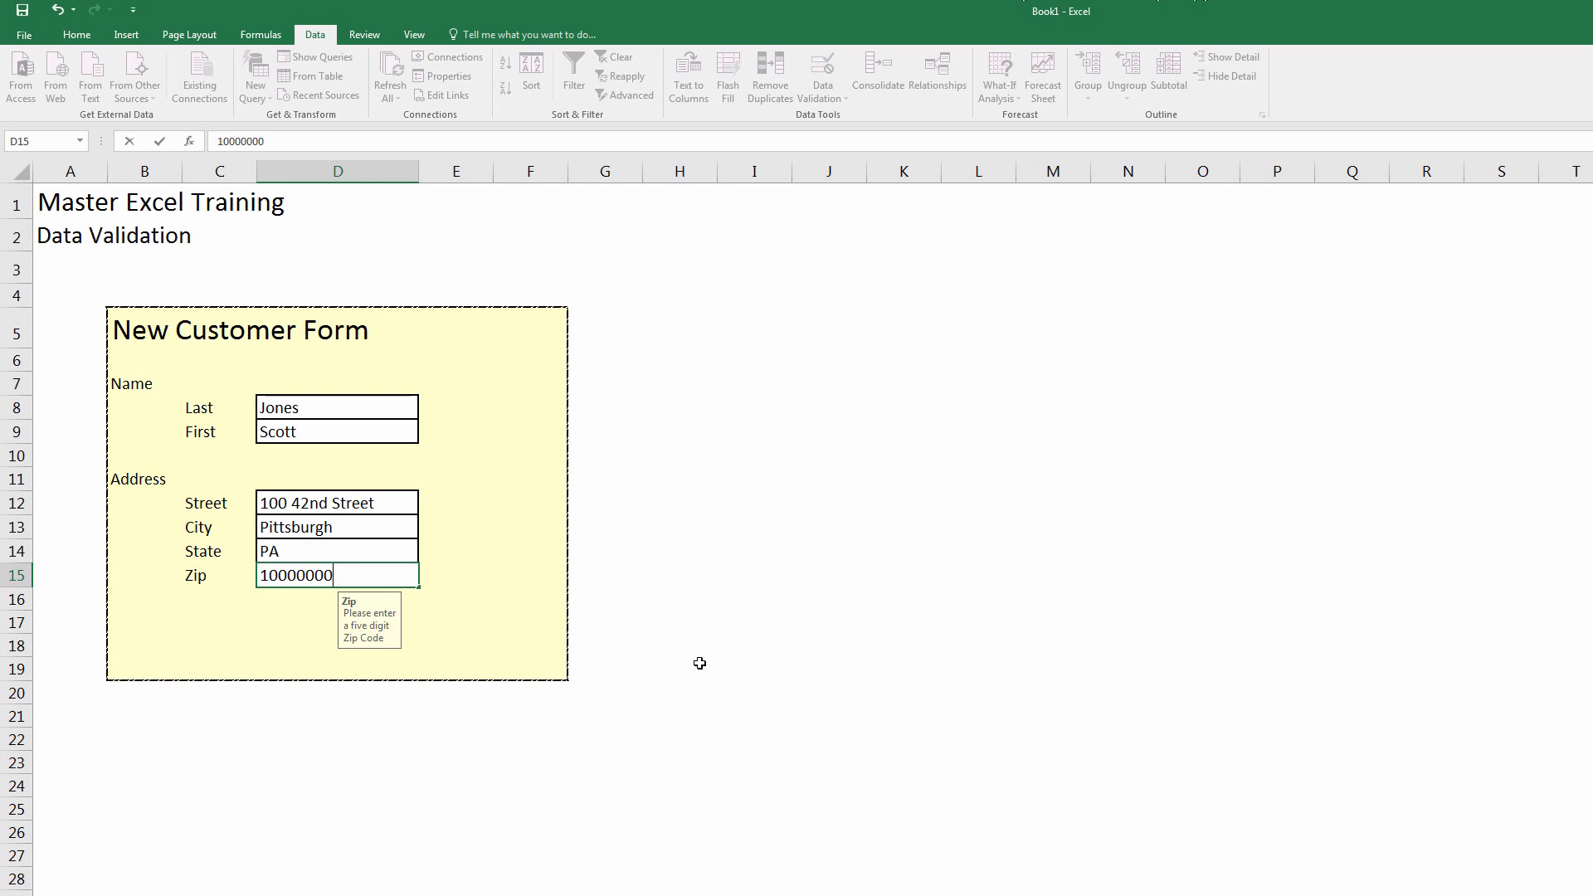
key("Return")
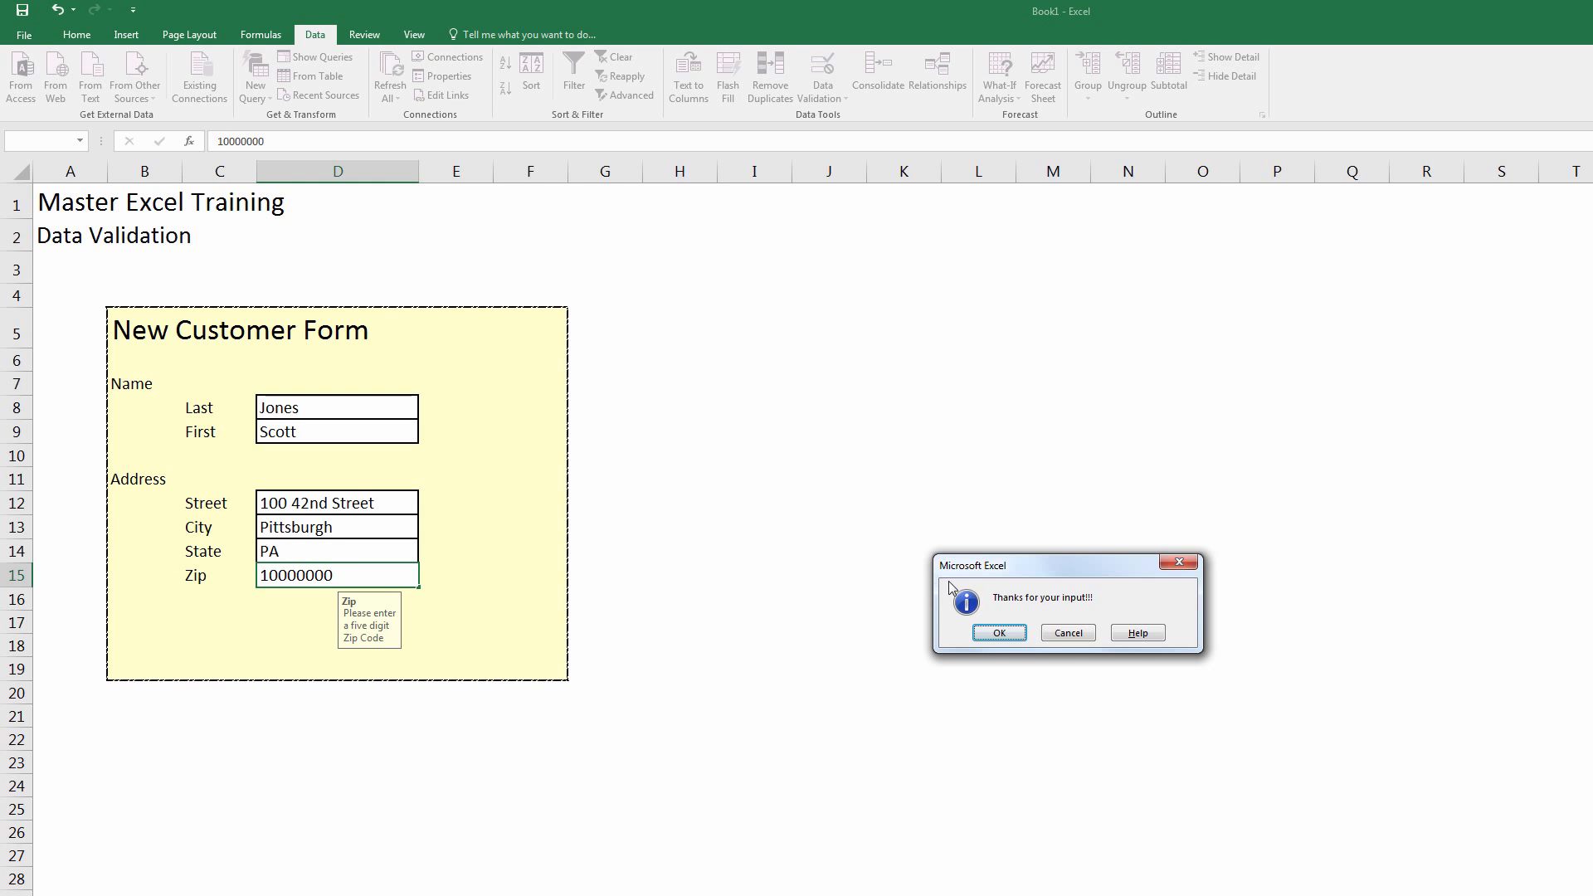
left_click(994, 633)
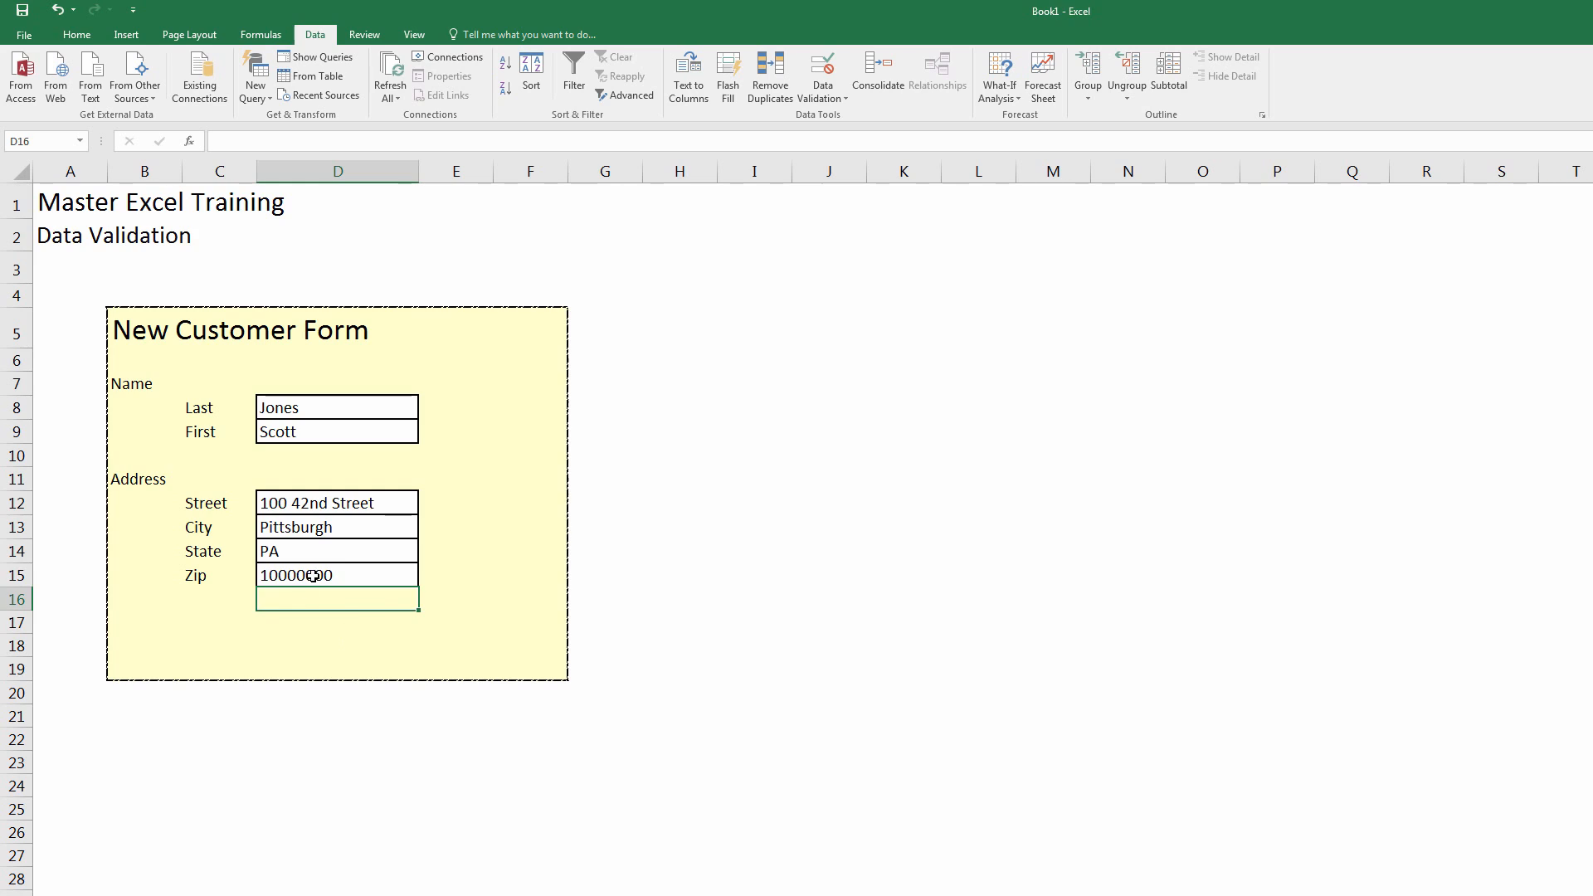
key("Up")
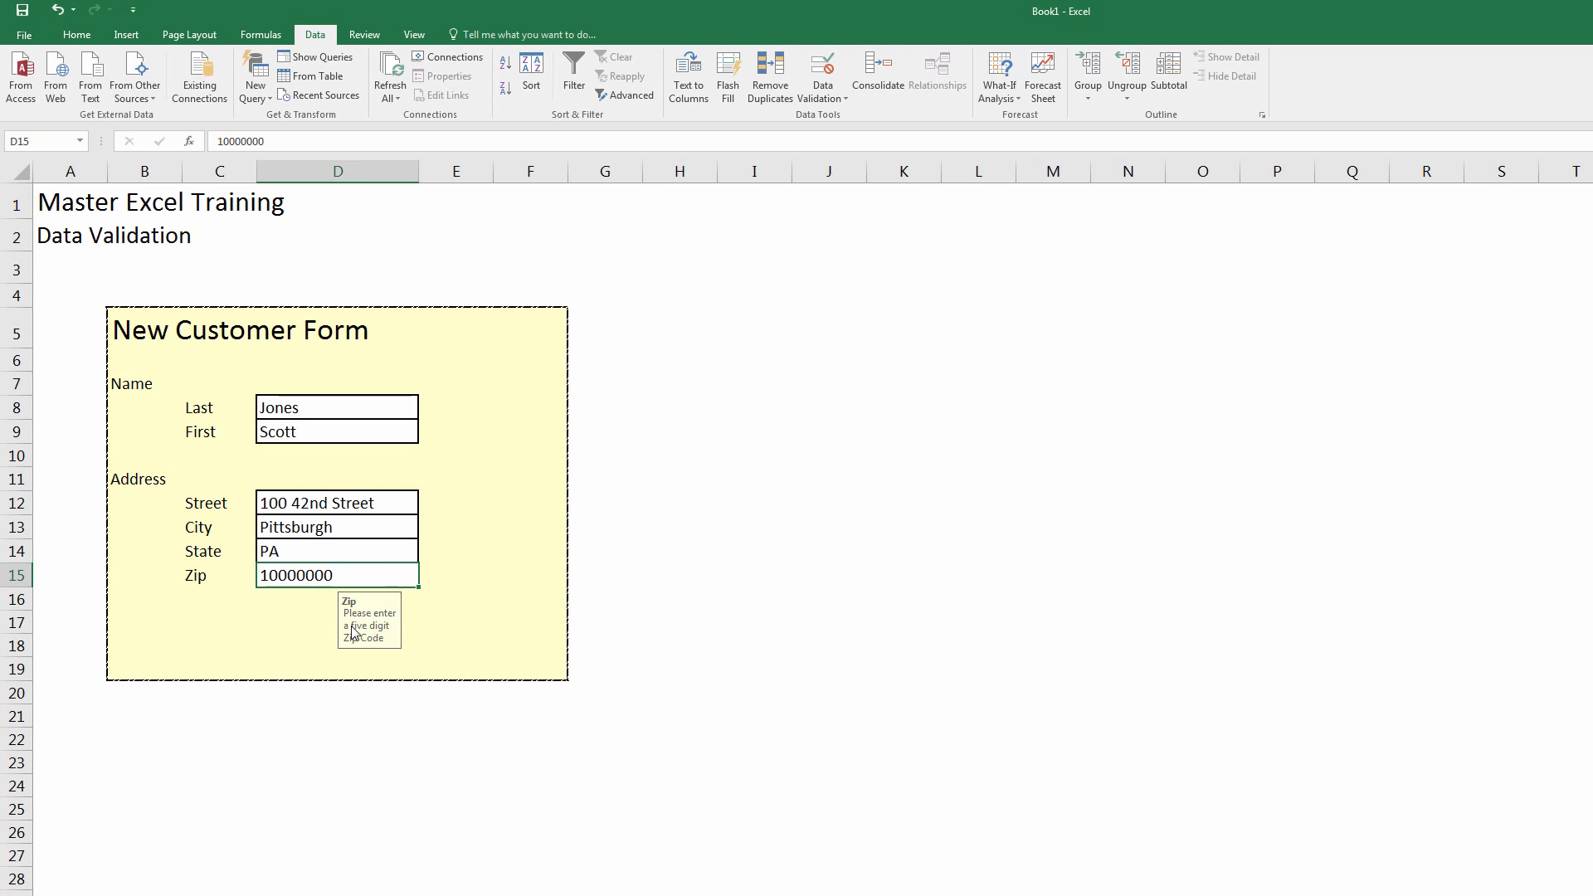
Step: Select the State and Zip cells in turn, review the criteria types available in D15's validation settings, and cancel without changes
left_click(316, 551)
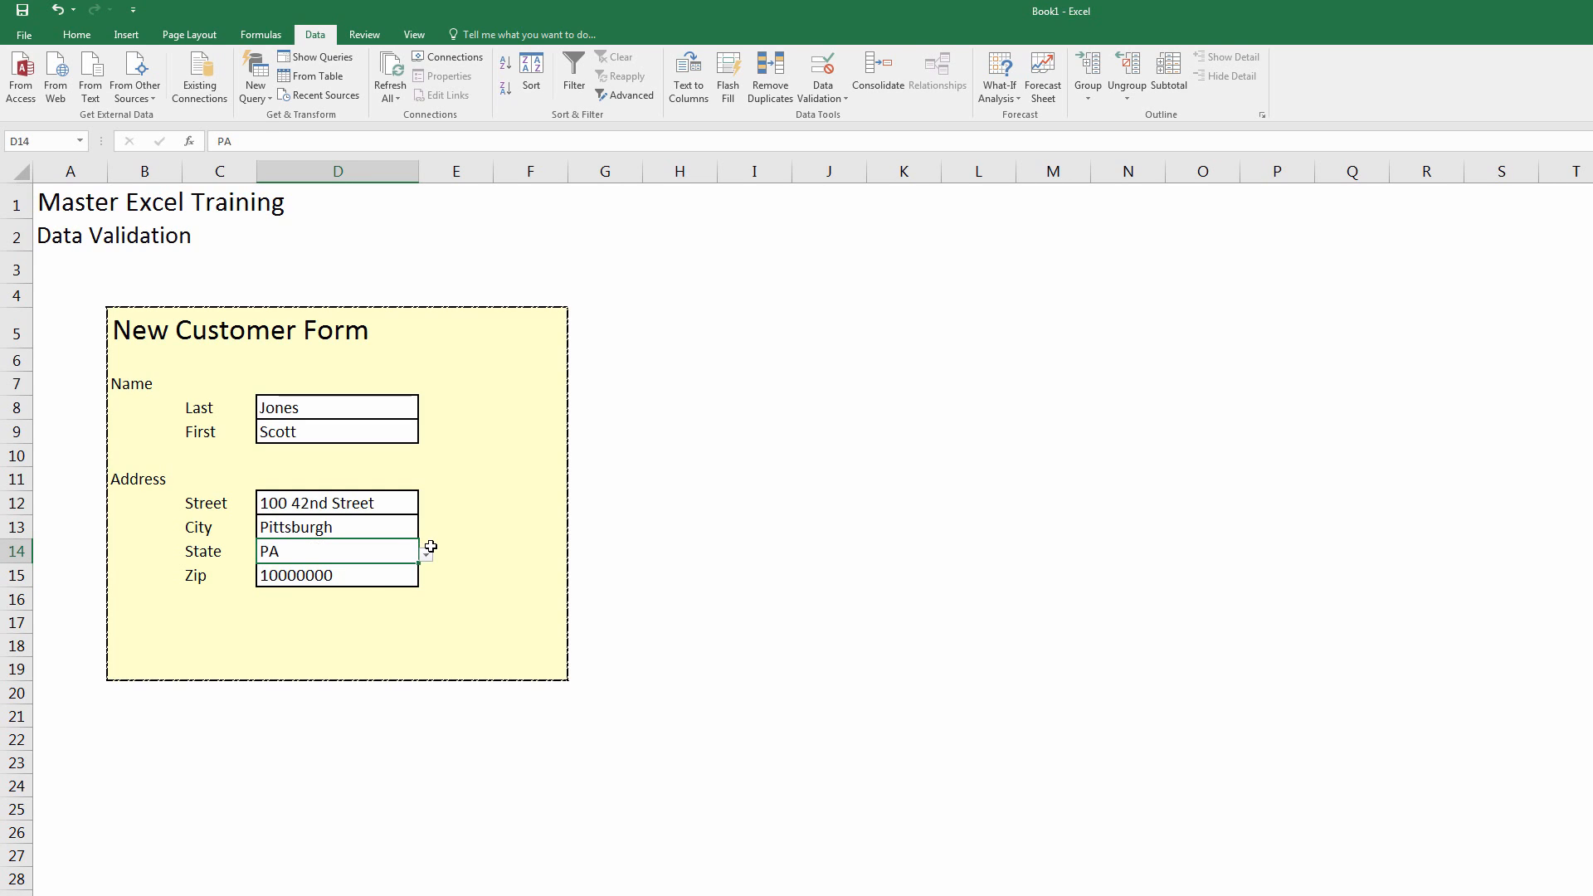
left_click(378, 570)
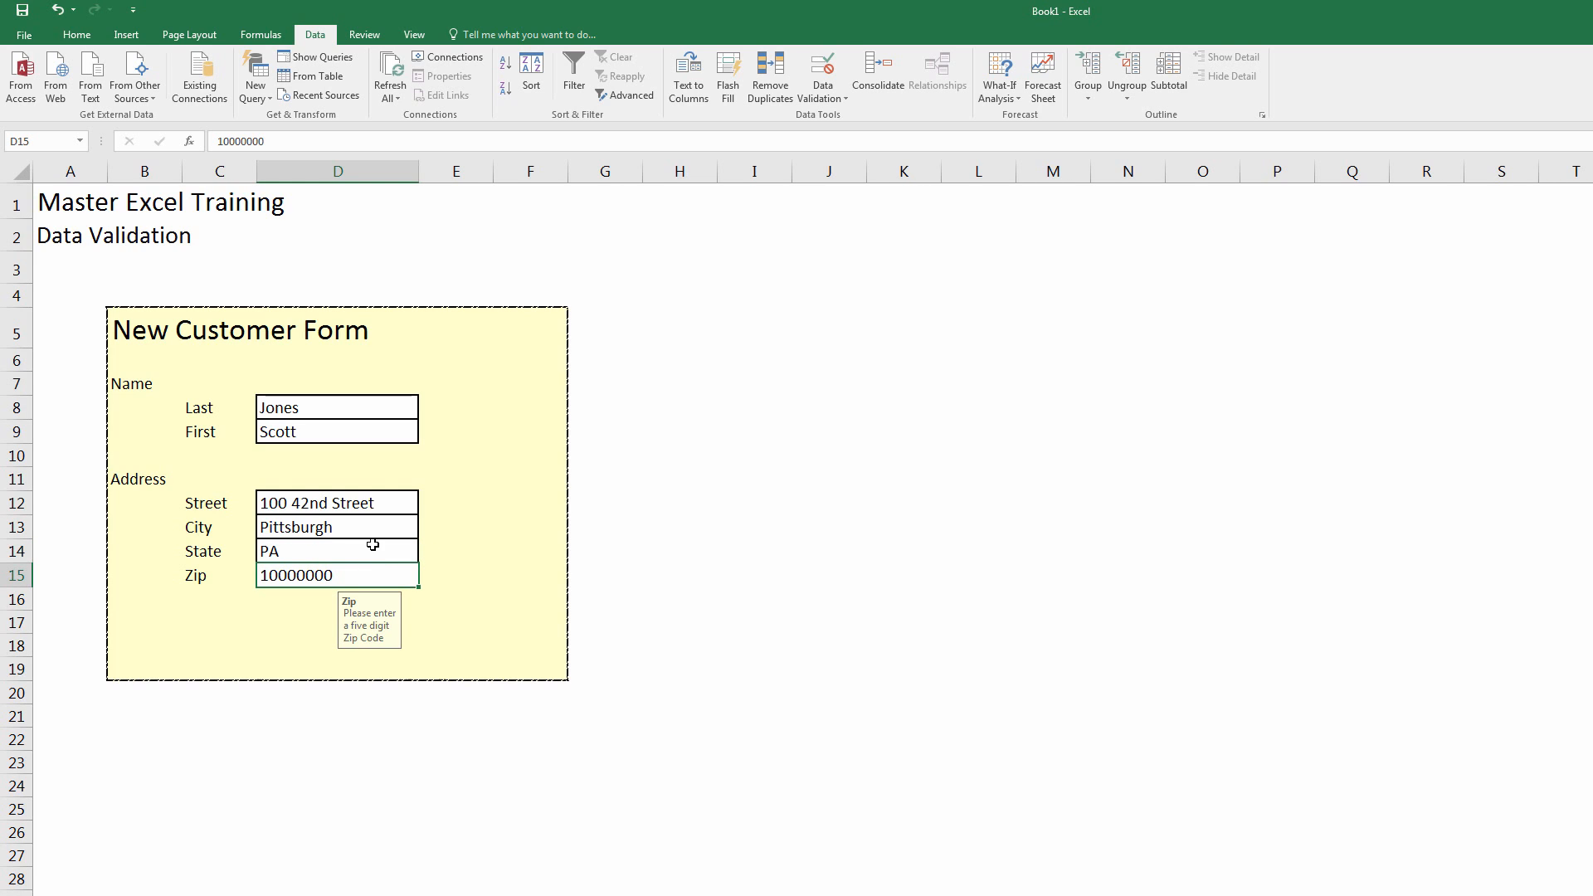
left_click(822, 68)
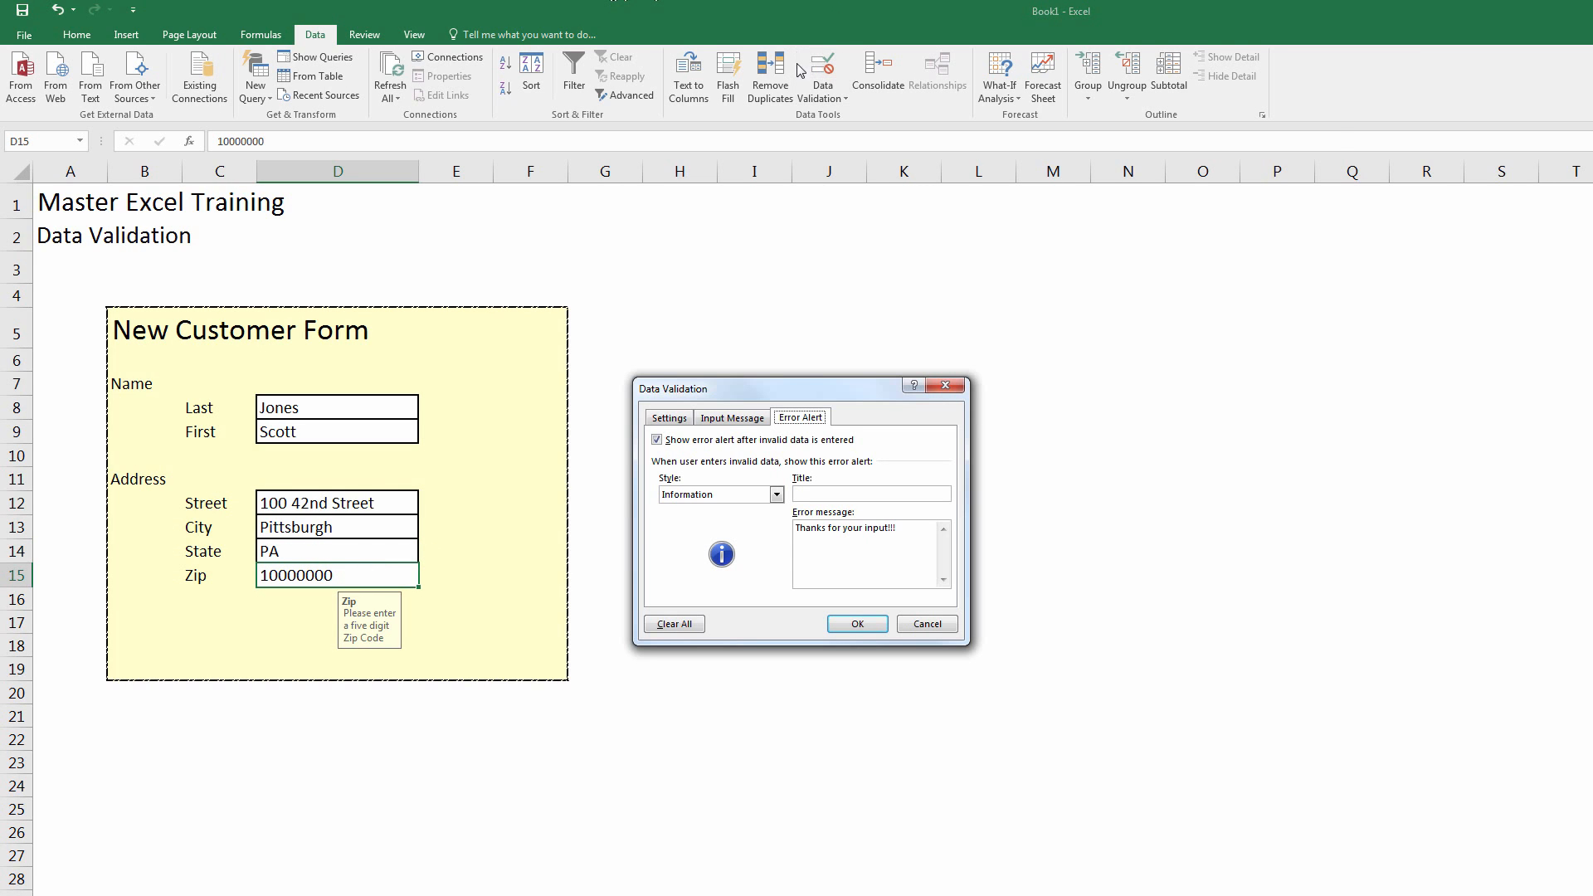
left_click(671, 419)
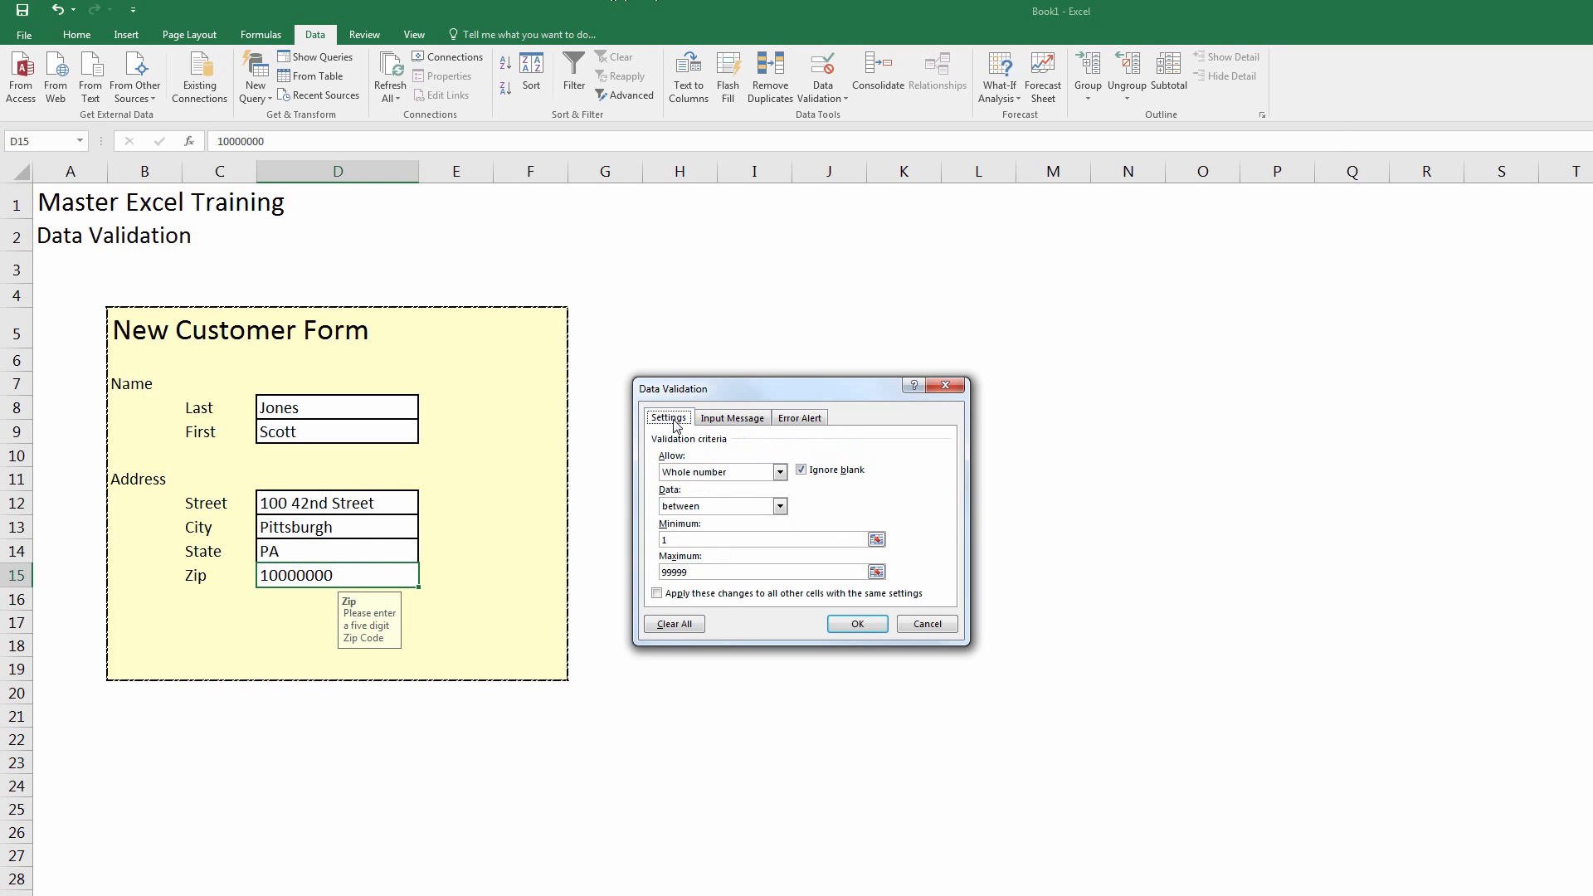
left_click(780, 472)
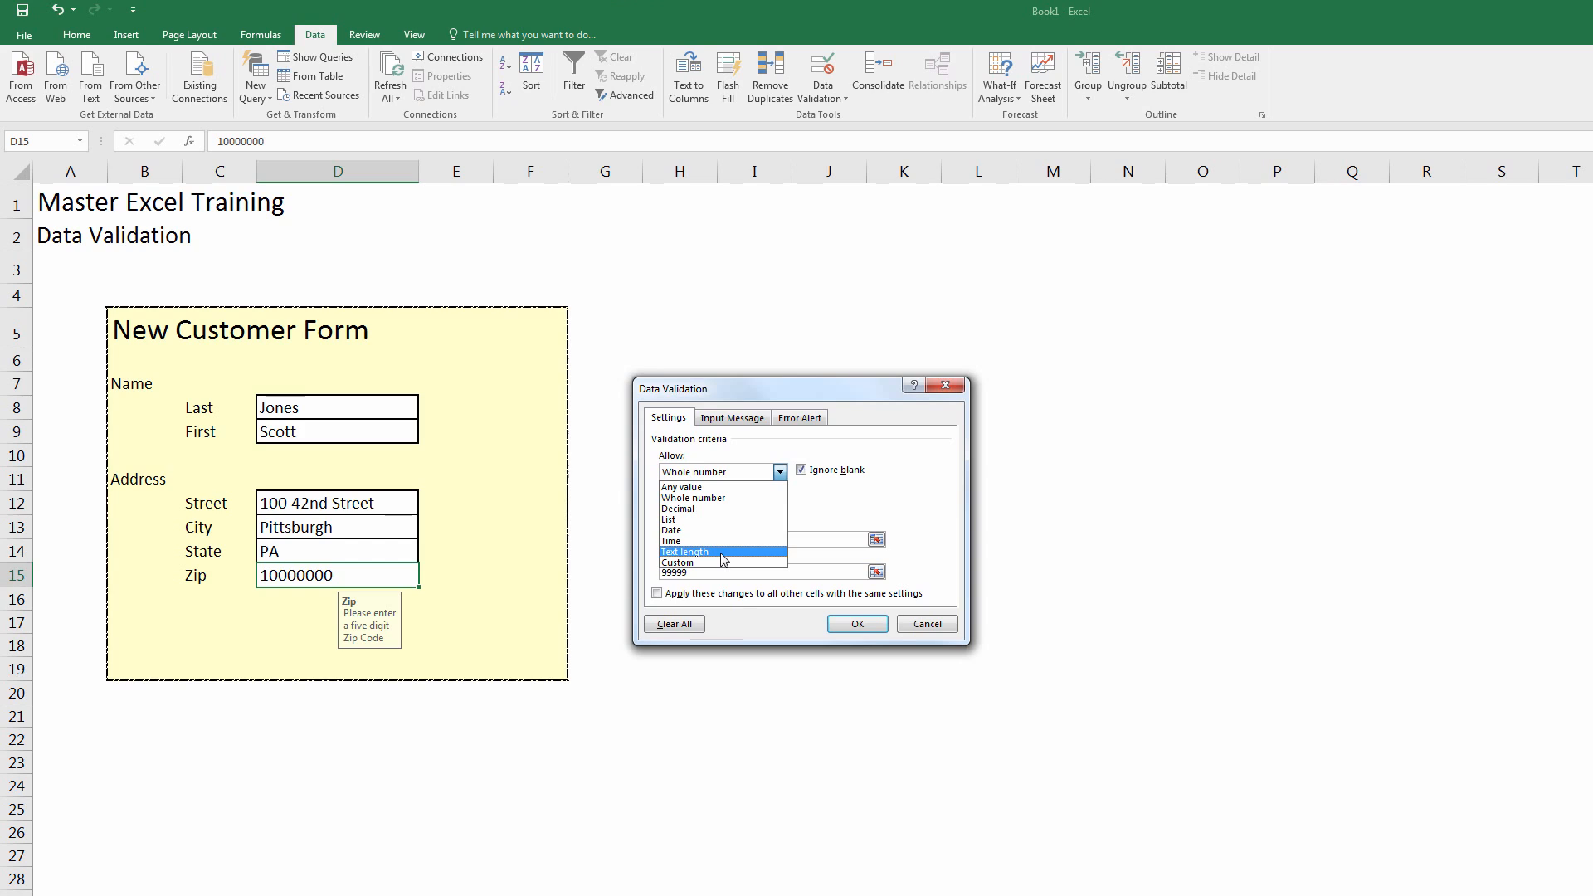
left_click(926, 624)
Step: Restrict the Last name cell D8 to a text length between 1 and 25 with data validation
left_click(310, 406)
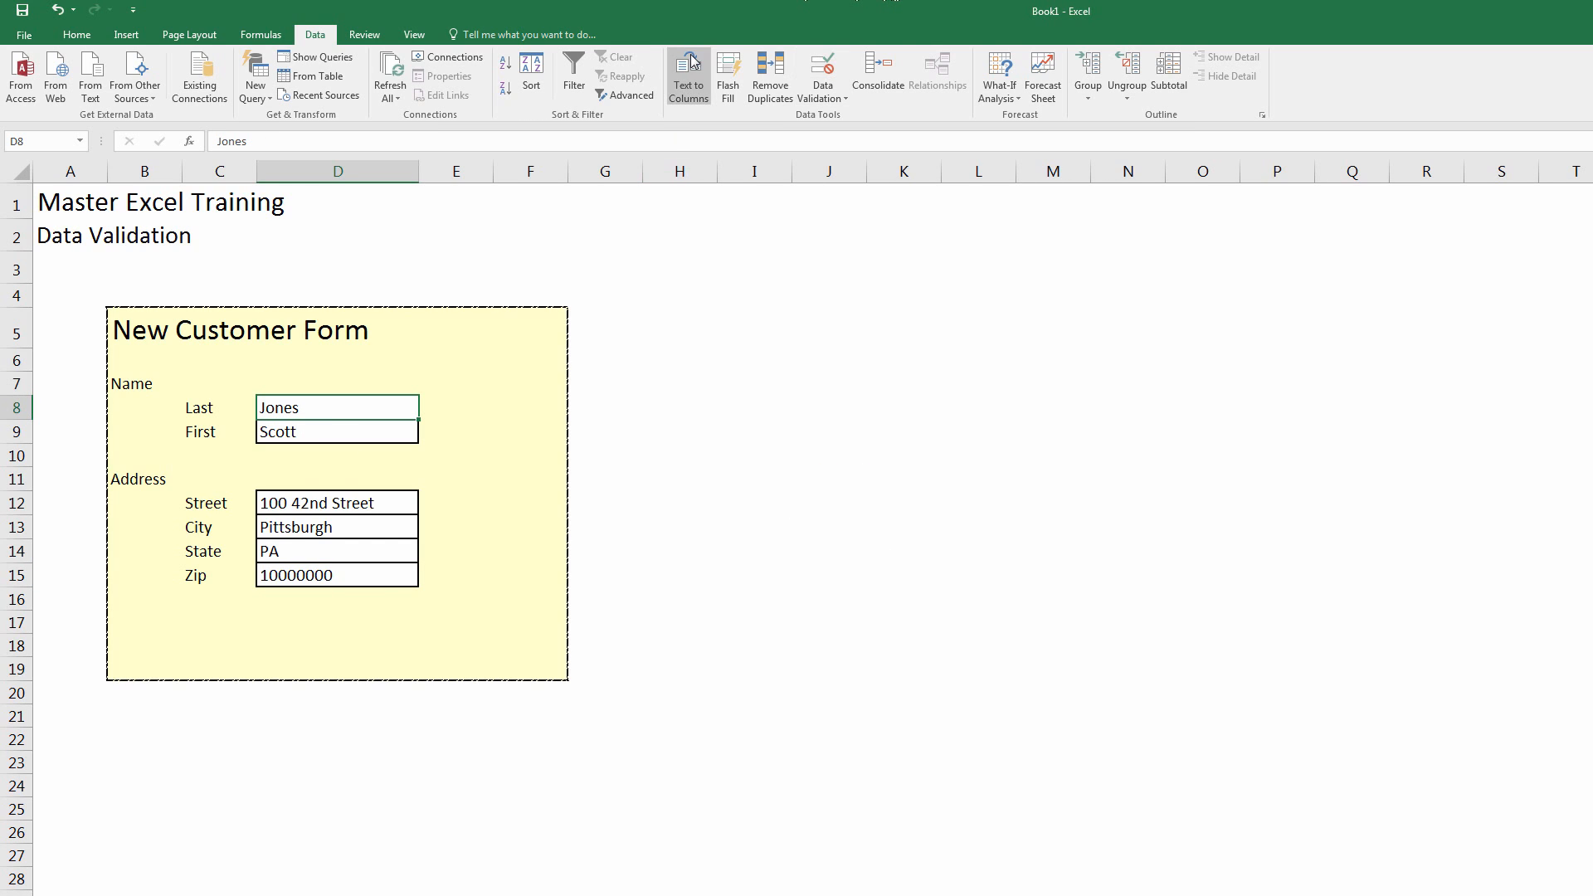
left_click(846, 81)
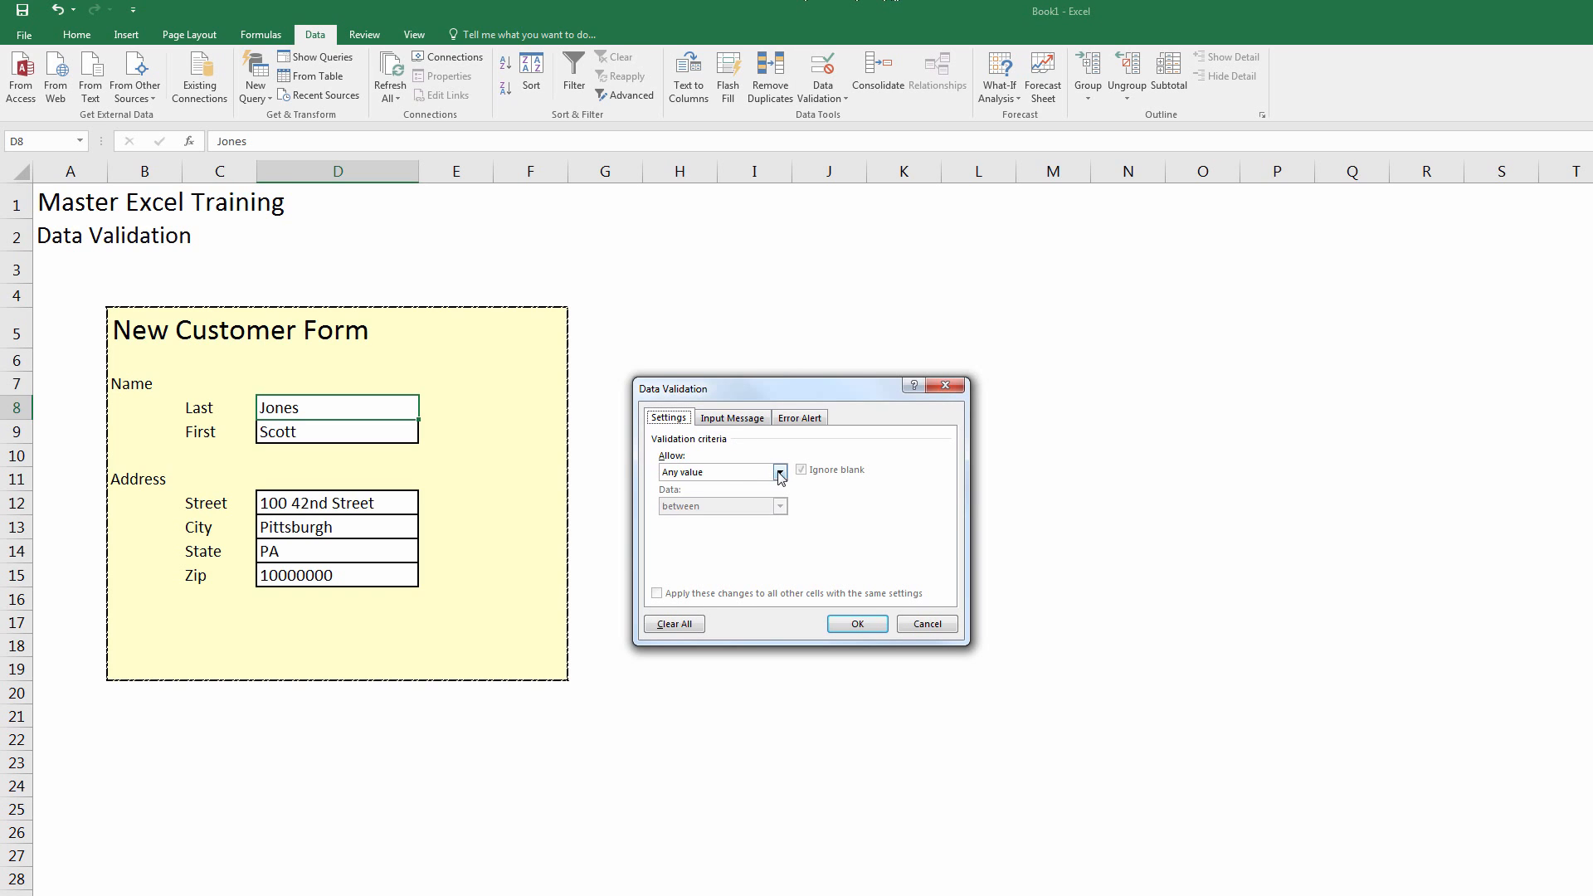
left_click(780, 473)
left_click(757, 552)
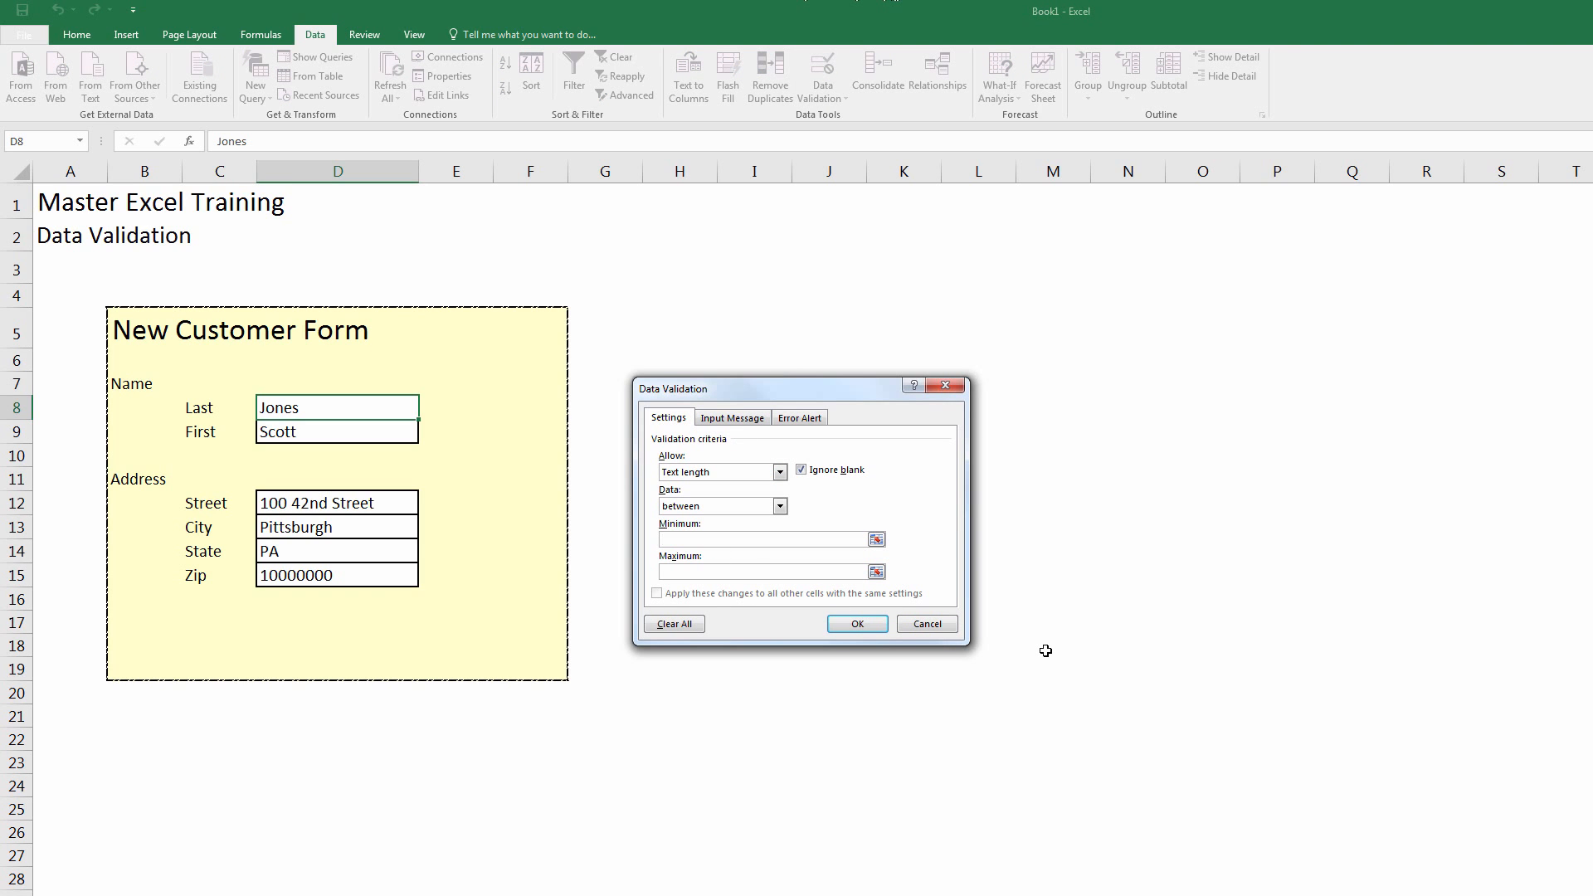
type("1")
type("2")
type("5")
left_click(857, 628)
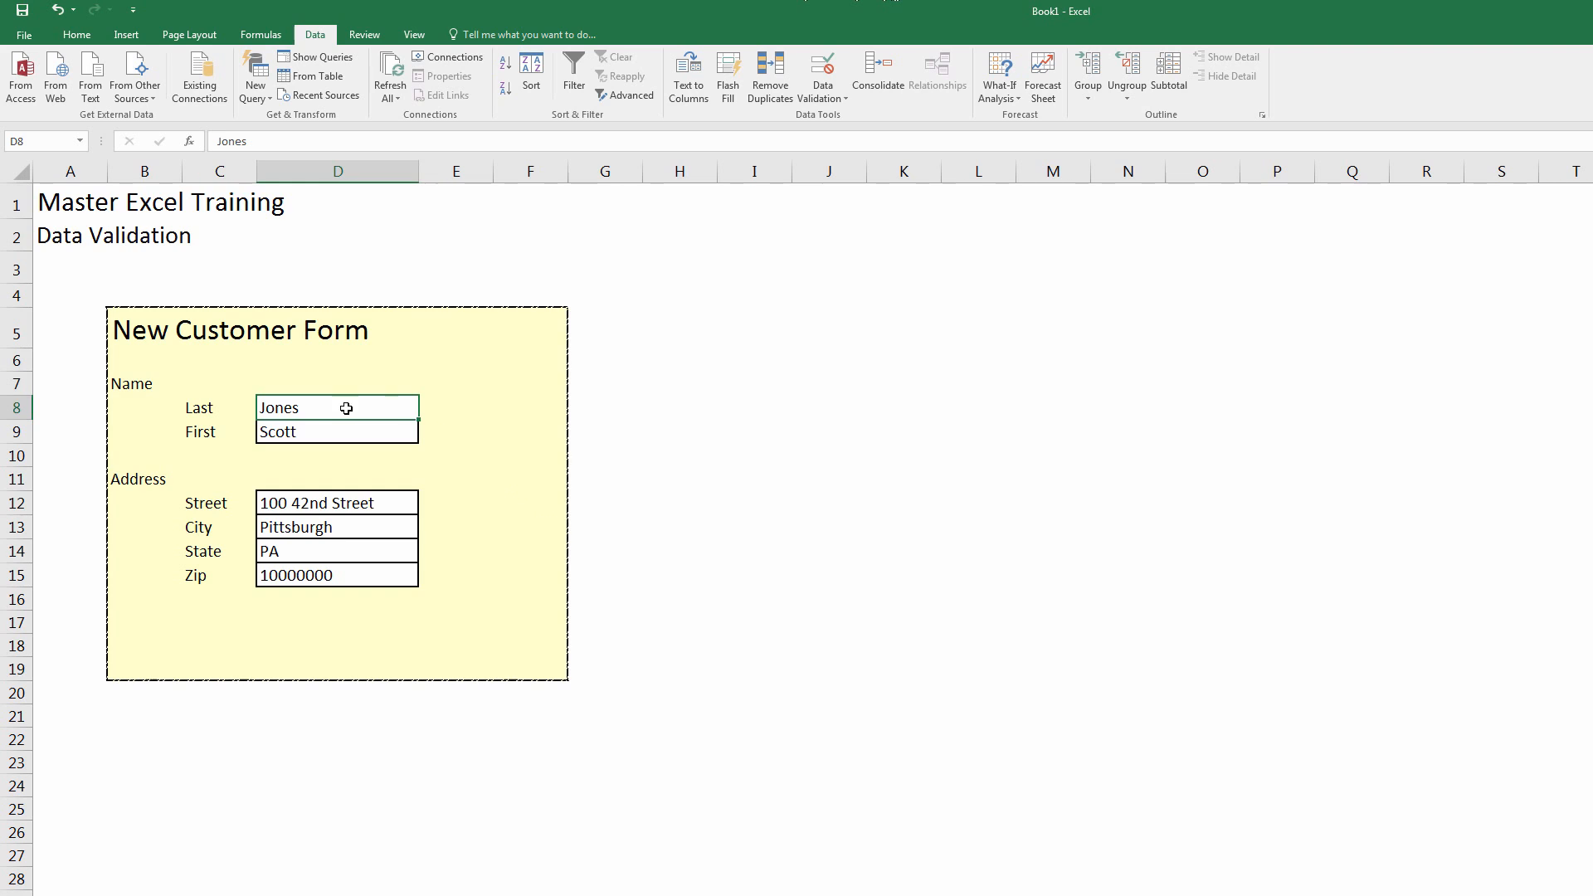
Step: Test the Last name cell D8's length limit with a random letter string far longer than 25 characters, and cancel the entry
type("jfkhaso")
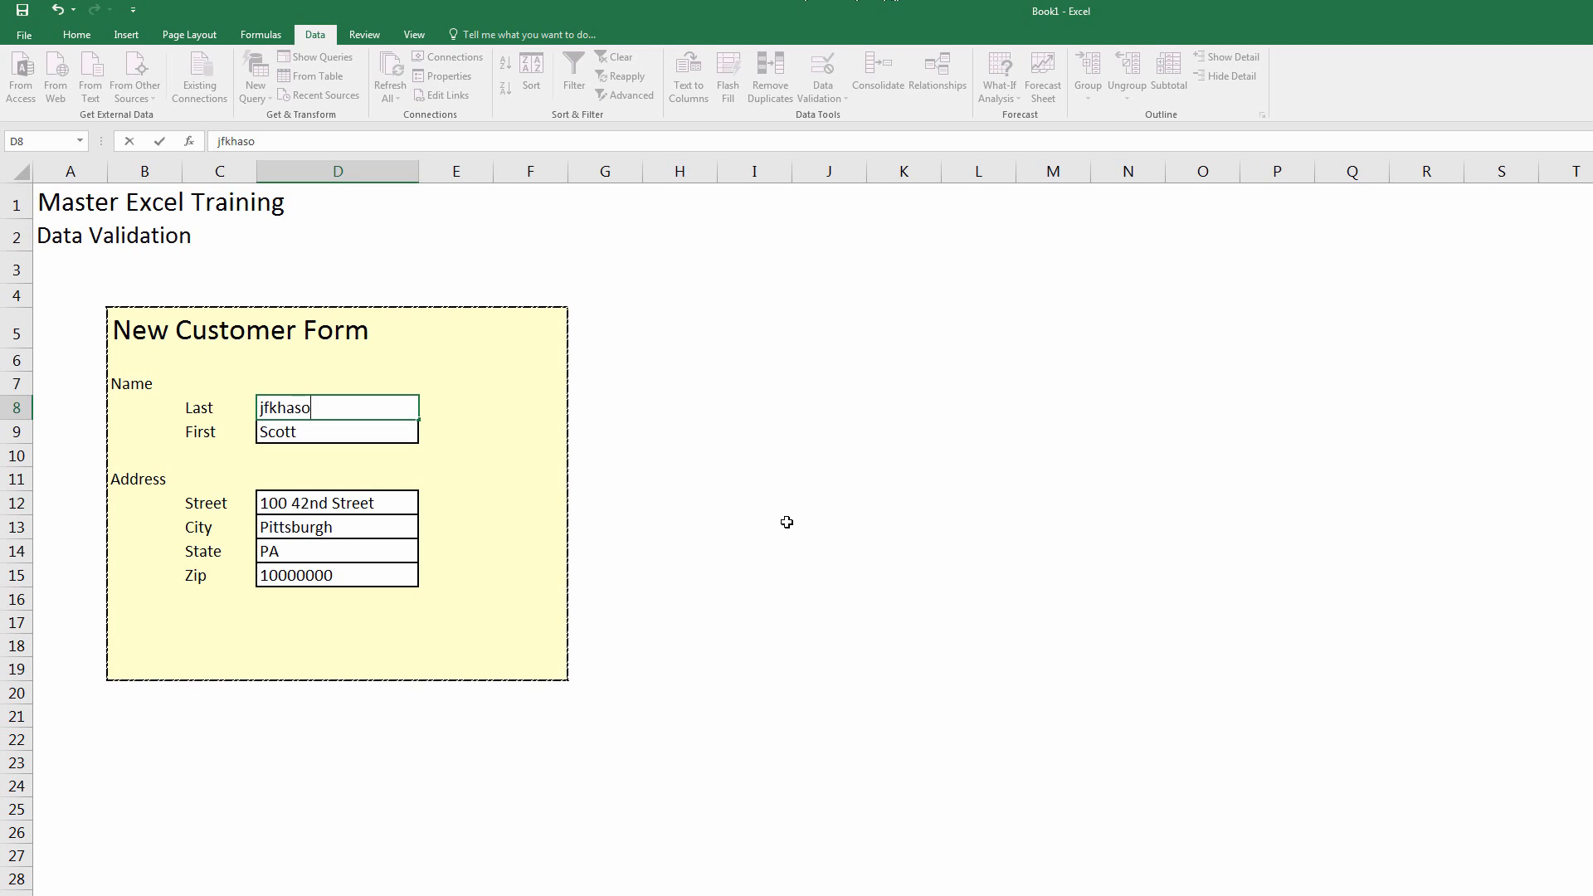
type("fyhasdhaodshufapsdfhapsfdhvapufshvapsfdevhapusfhvpafsvhu")
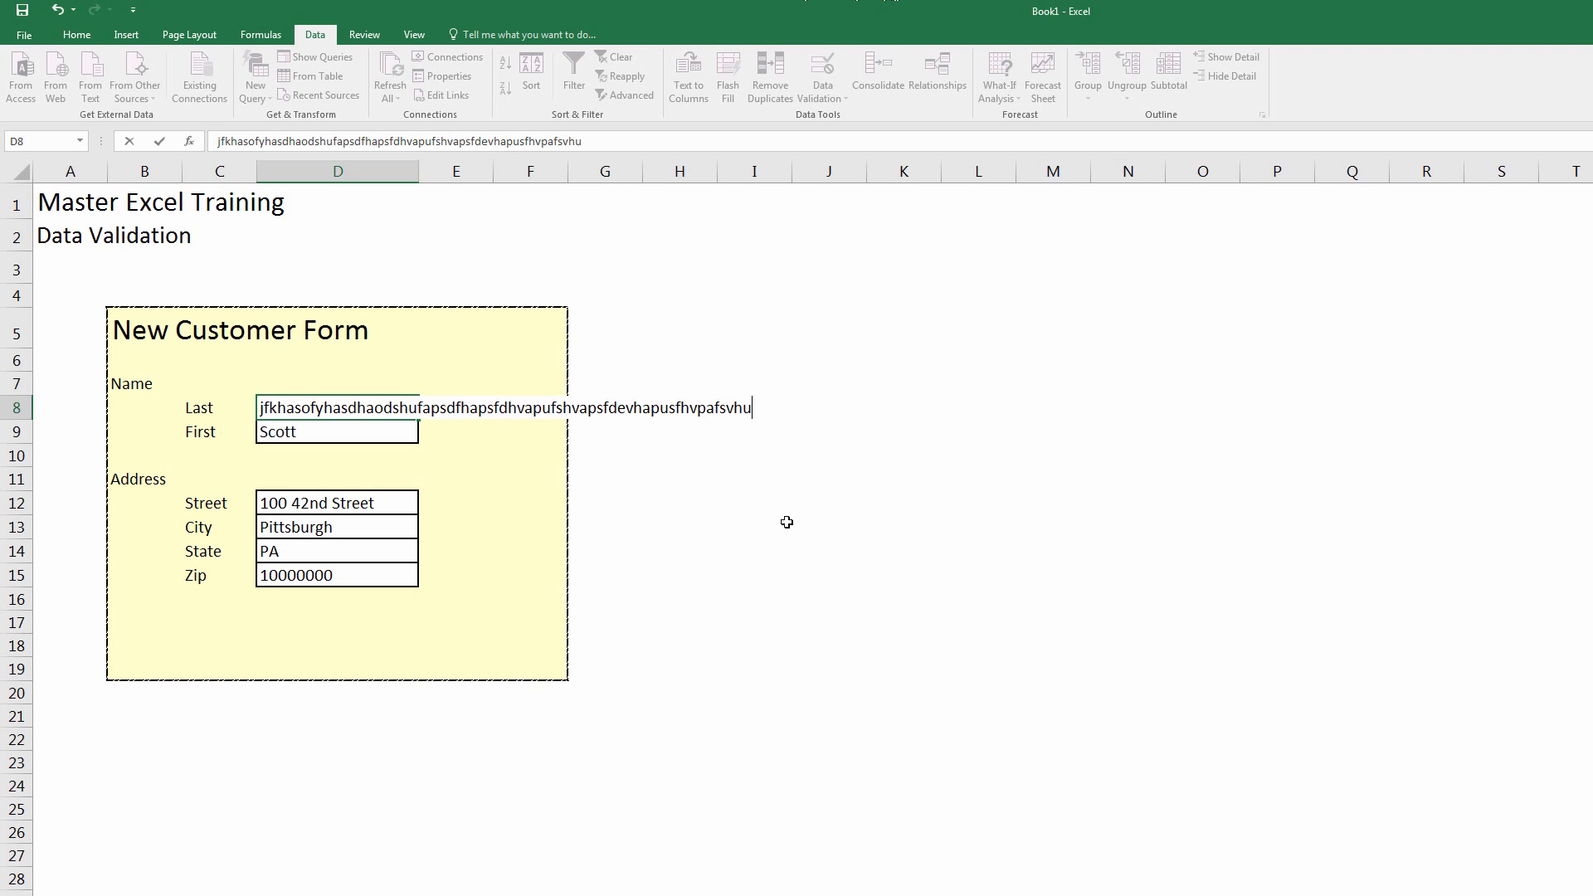
key("Return")
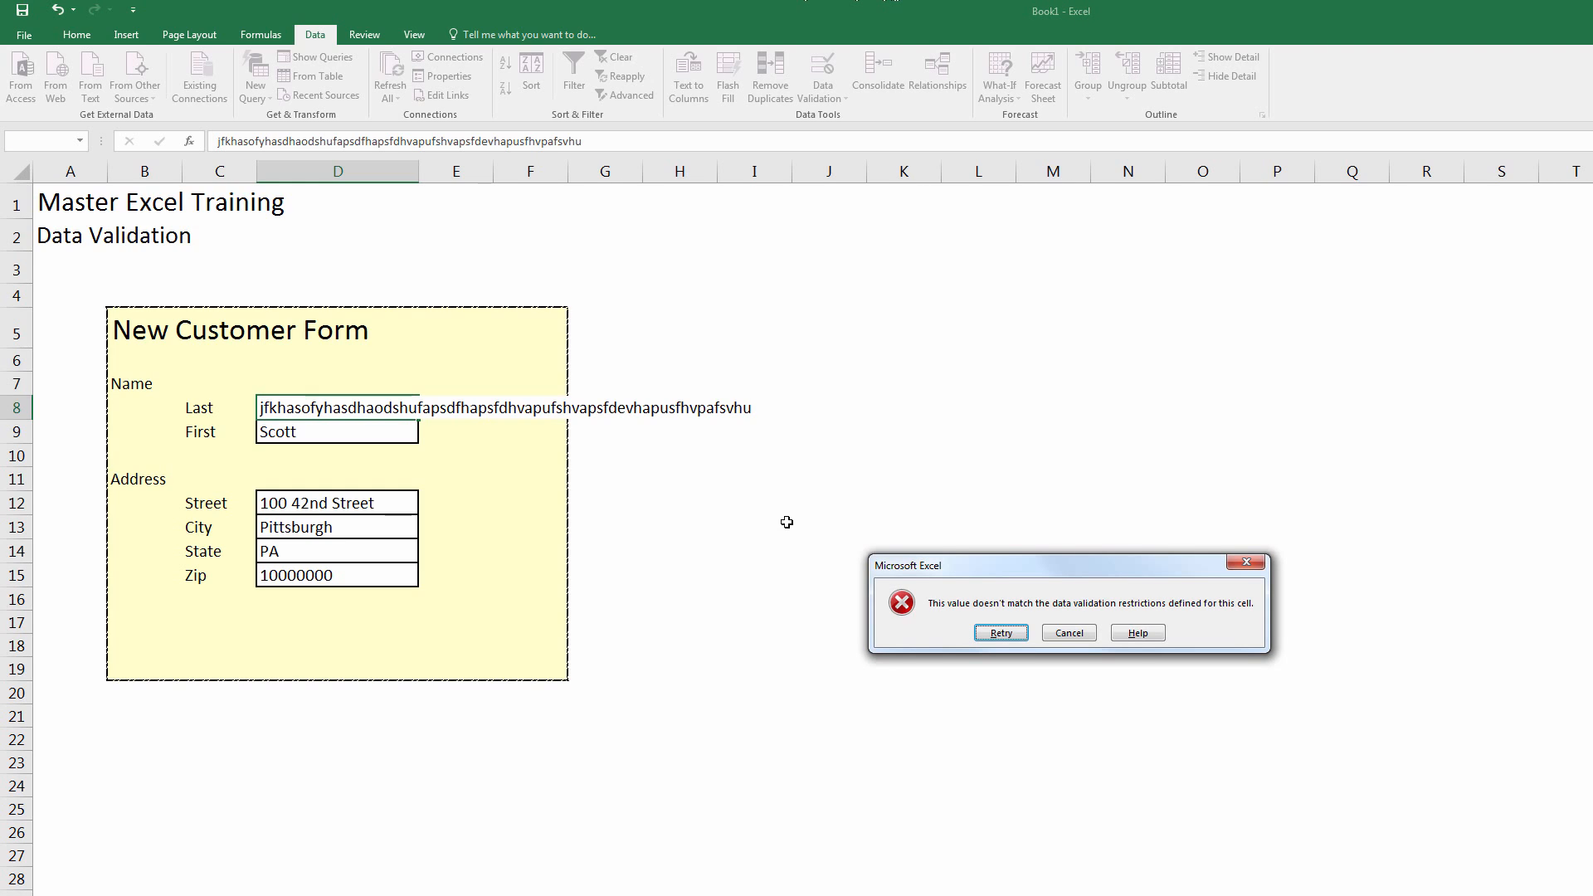
left_click(1079, 634)
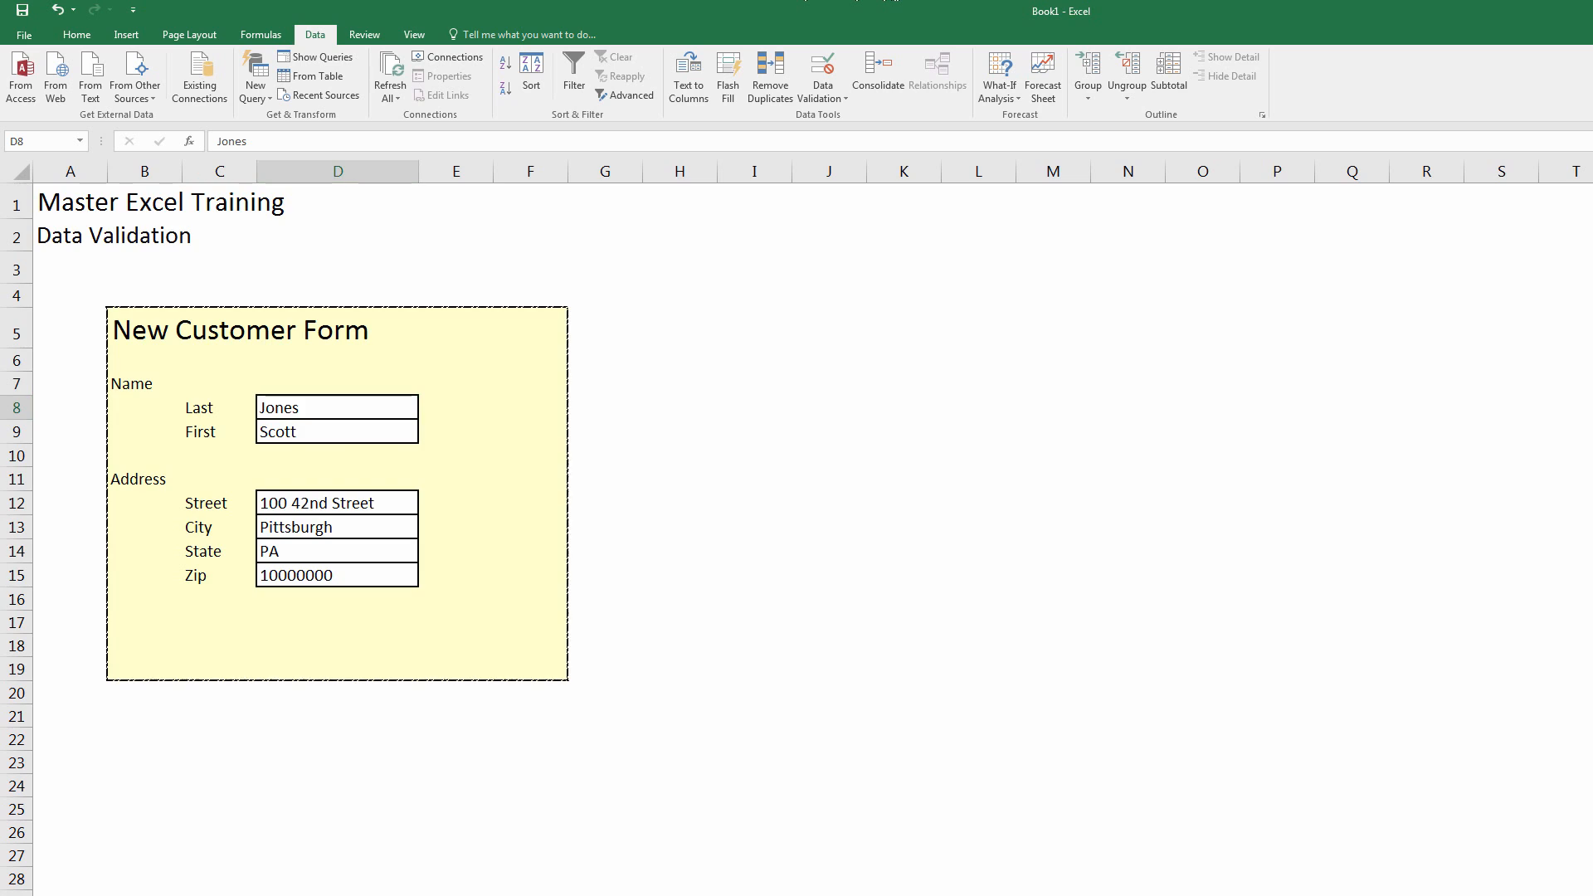
Step: Examine the sheet holding the State list, and check the form sheet's empty area out to column XFD before returning to column A
key("ctrl+Page_Down")
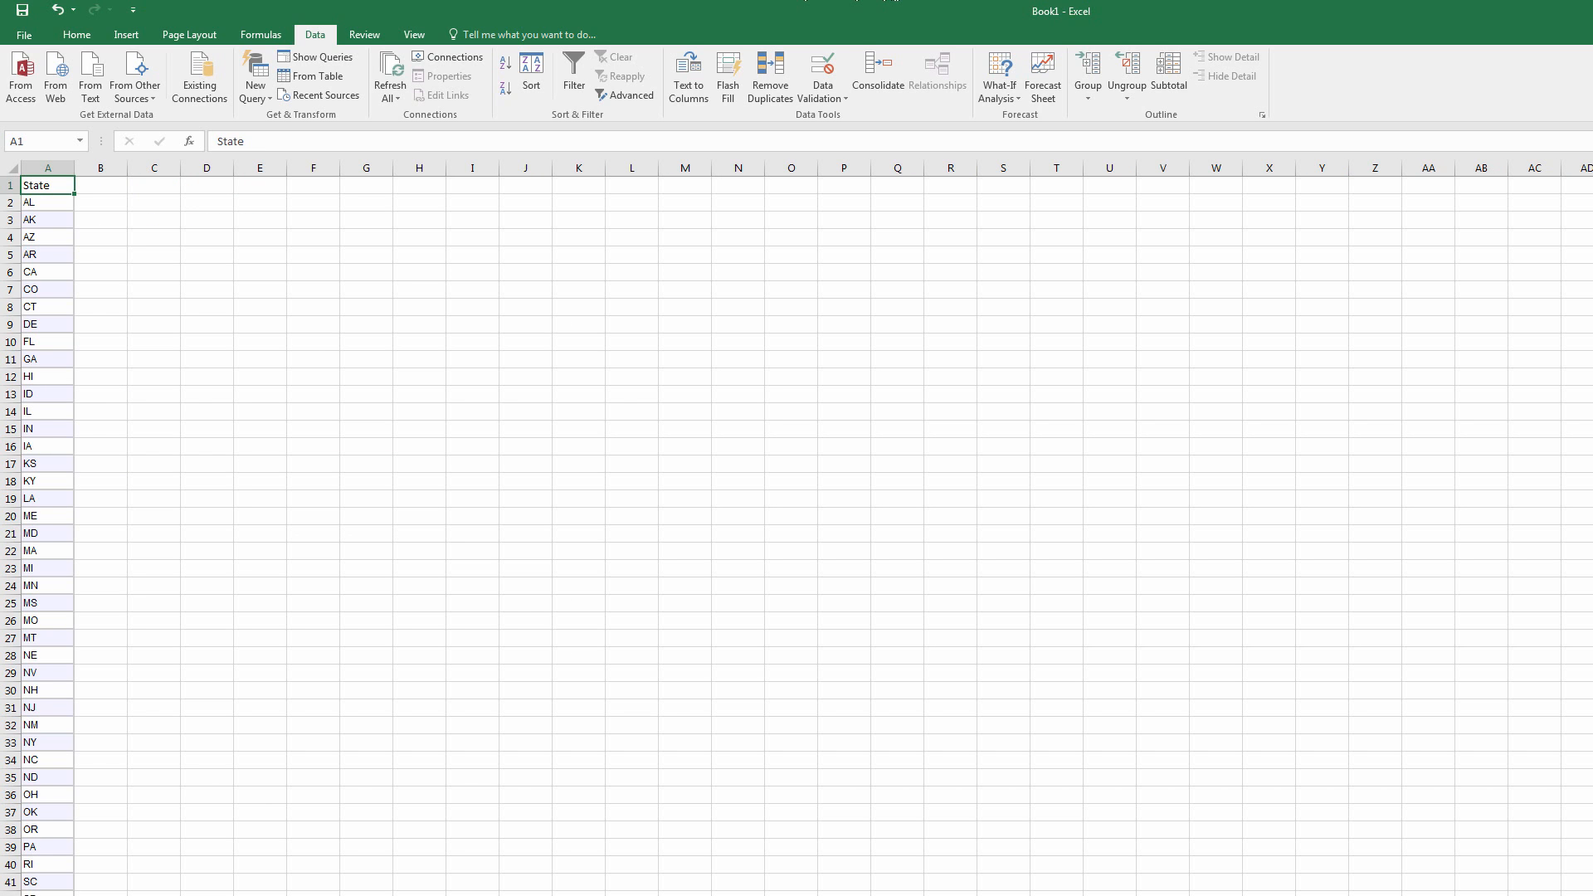
key("ctrl+Page_Up")
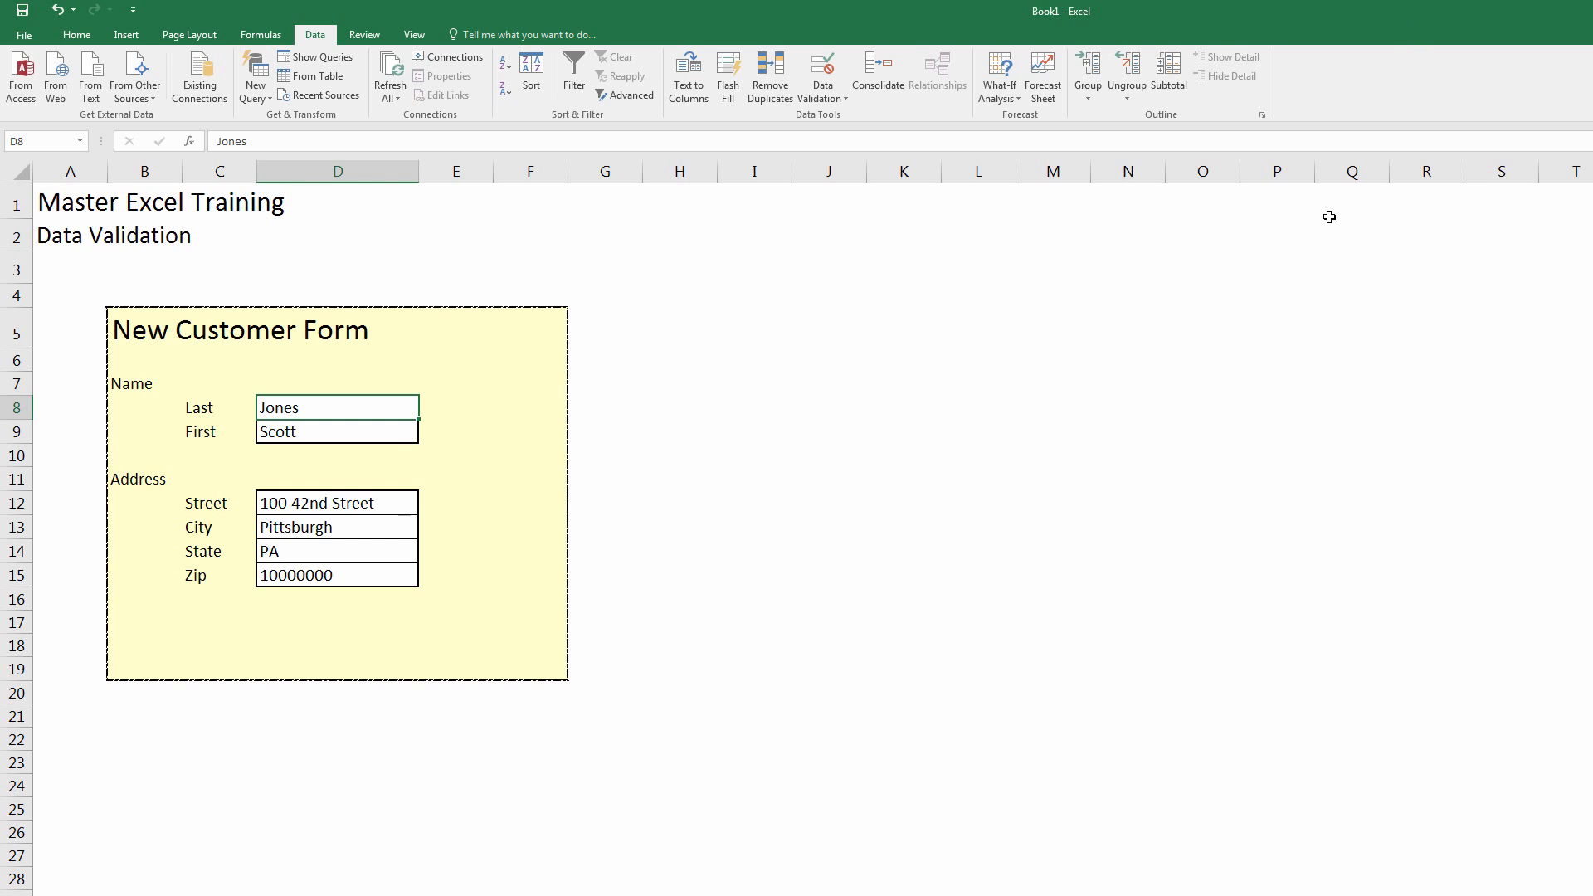
left_click(1302, 234)
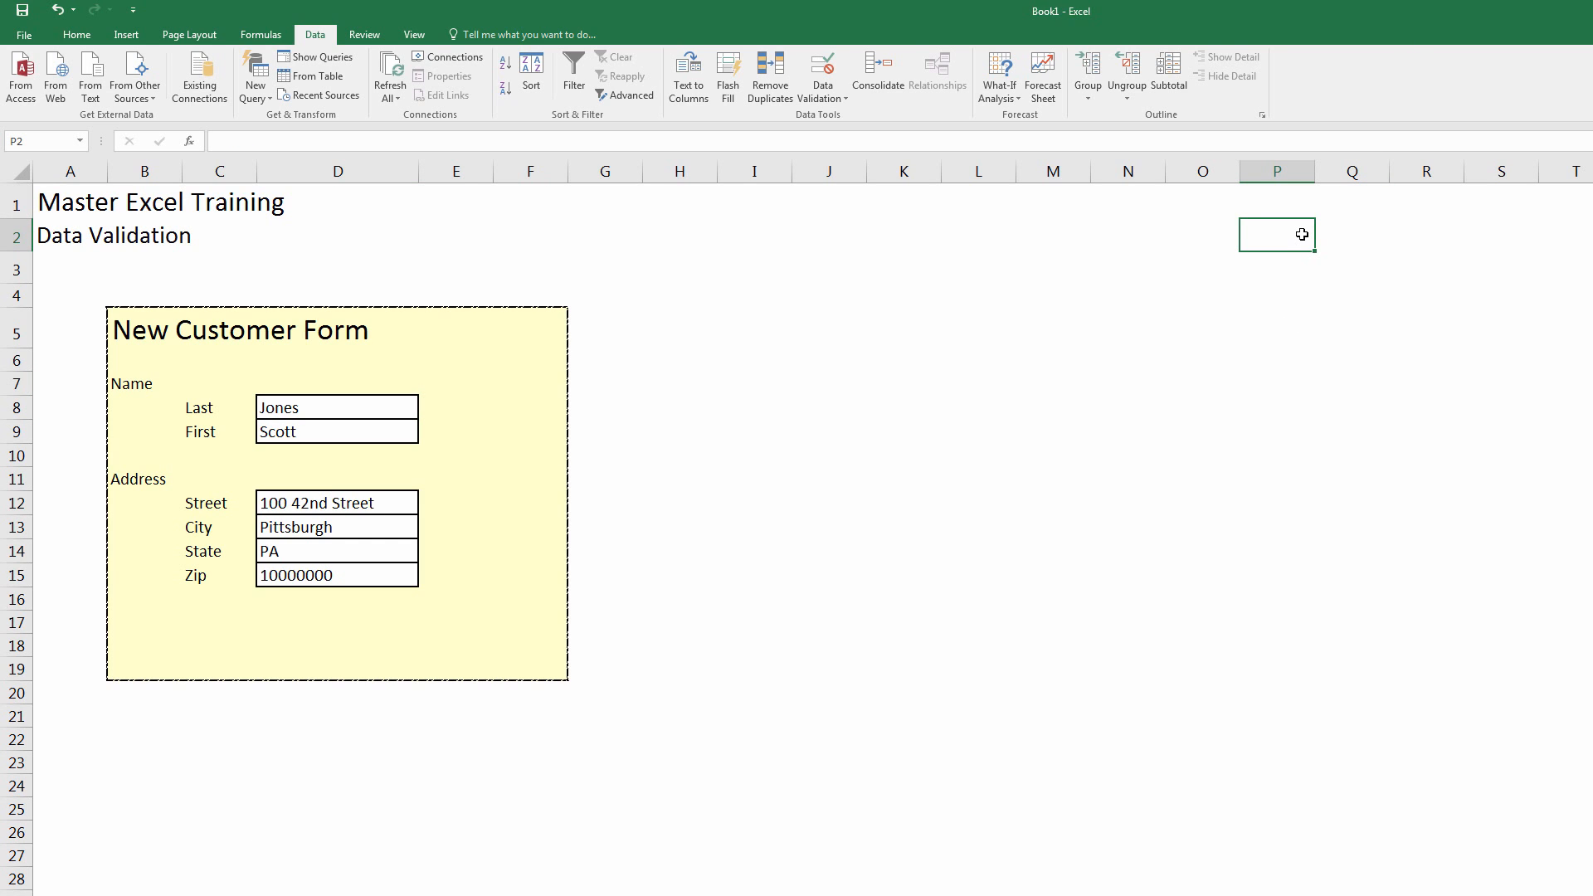
key("ctrl+Right")
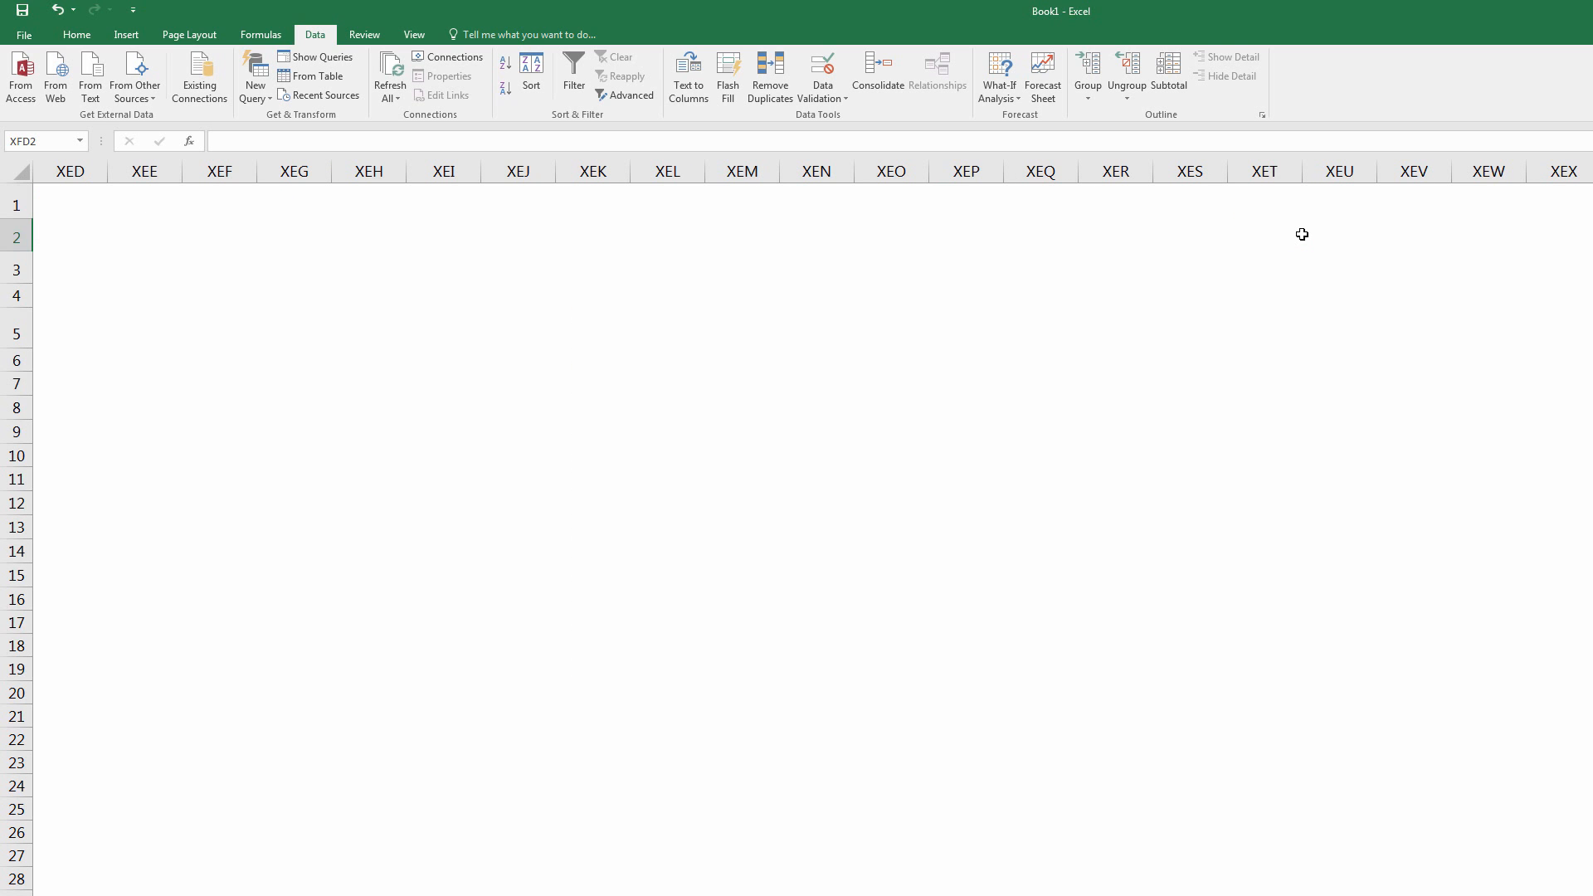
key("Up")
key("Down")
key("Down")
key("ctrl+Left")
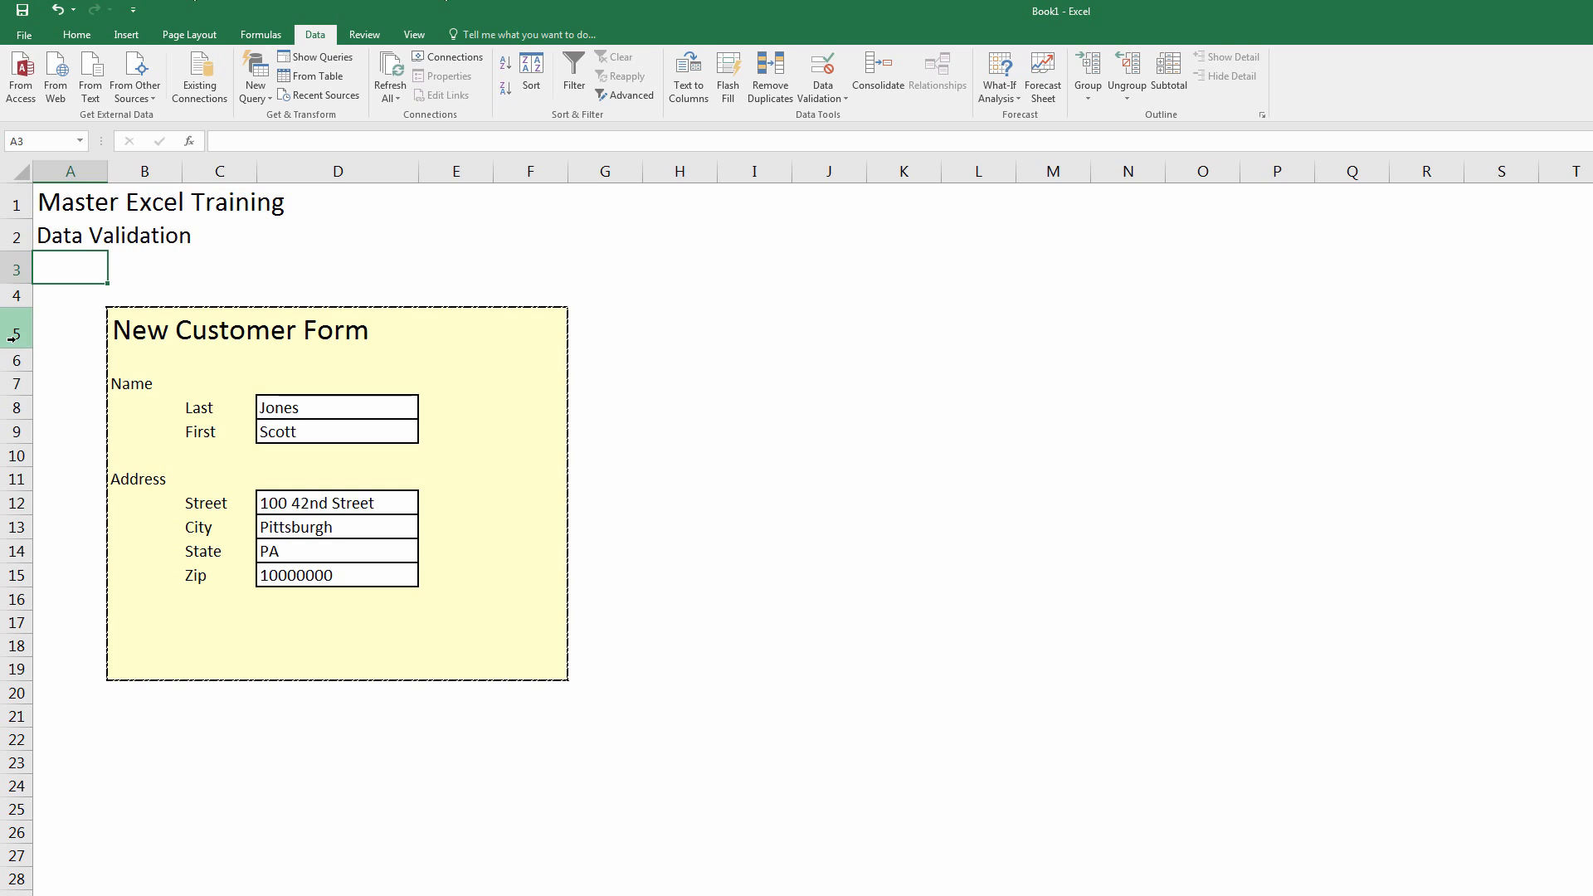
left_click_drag(18, 336, 19, 402)
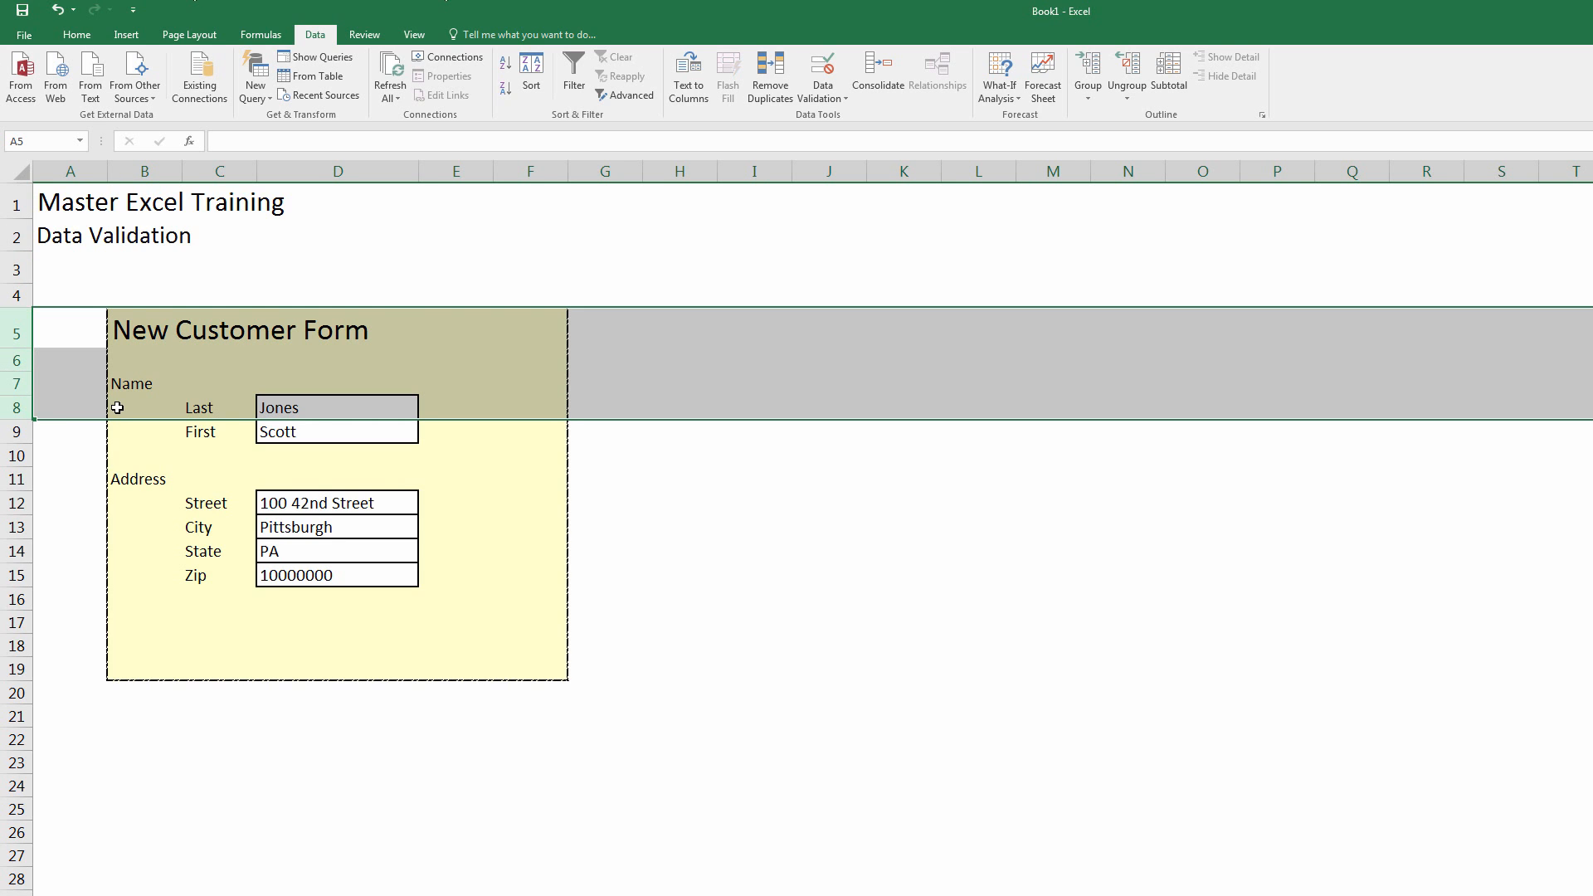
left_click(1057, 384)
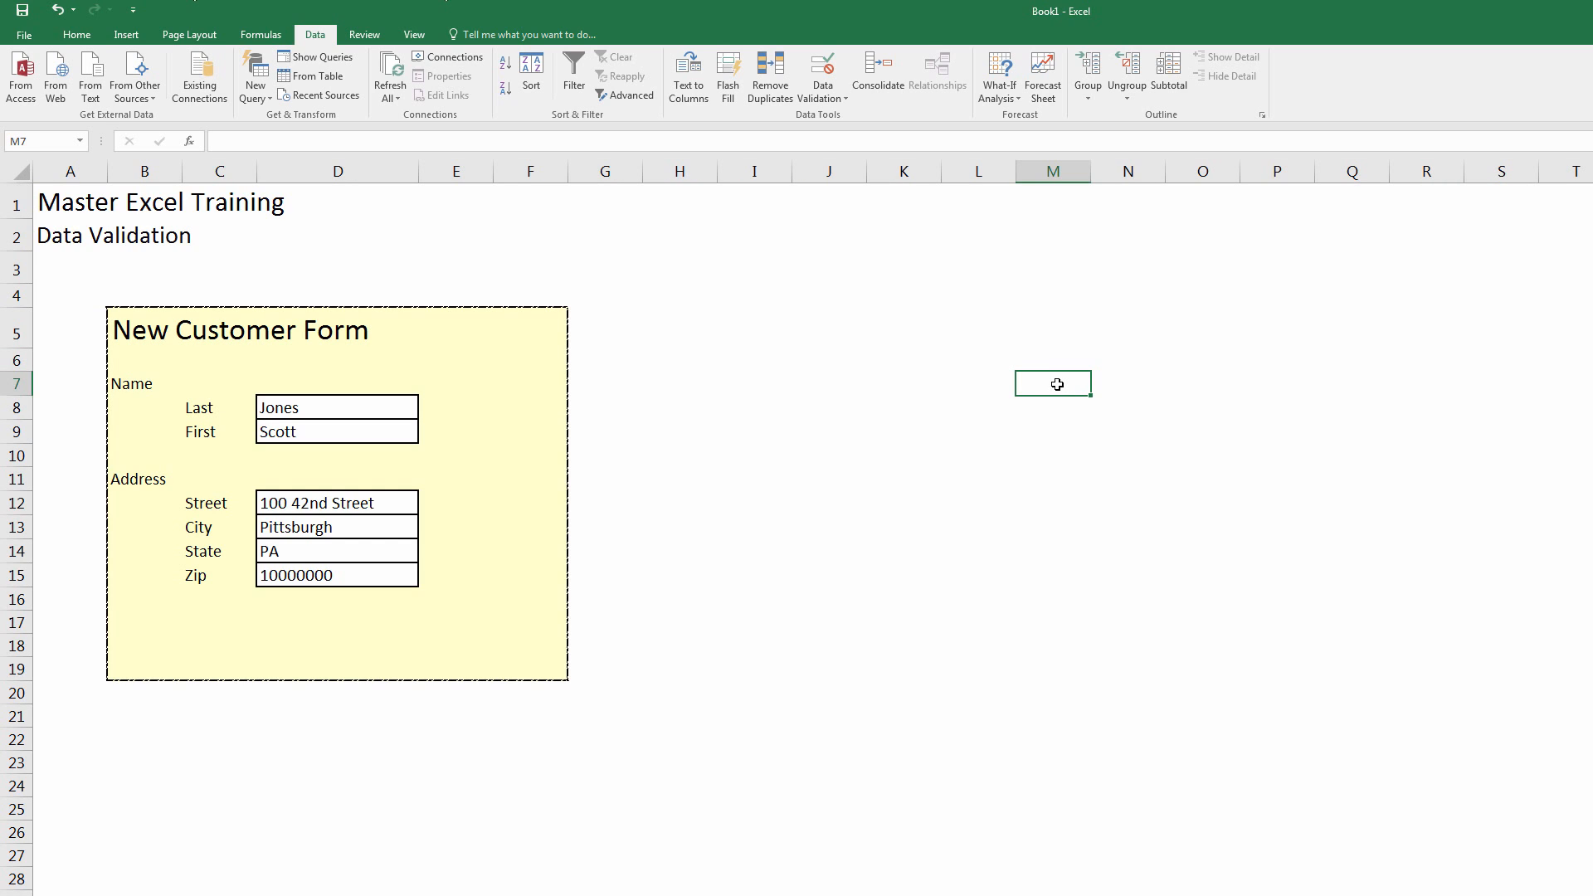
key("Left")
key("ctrl+Left")
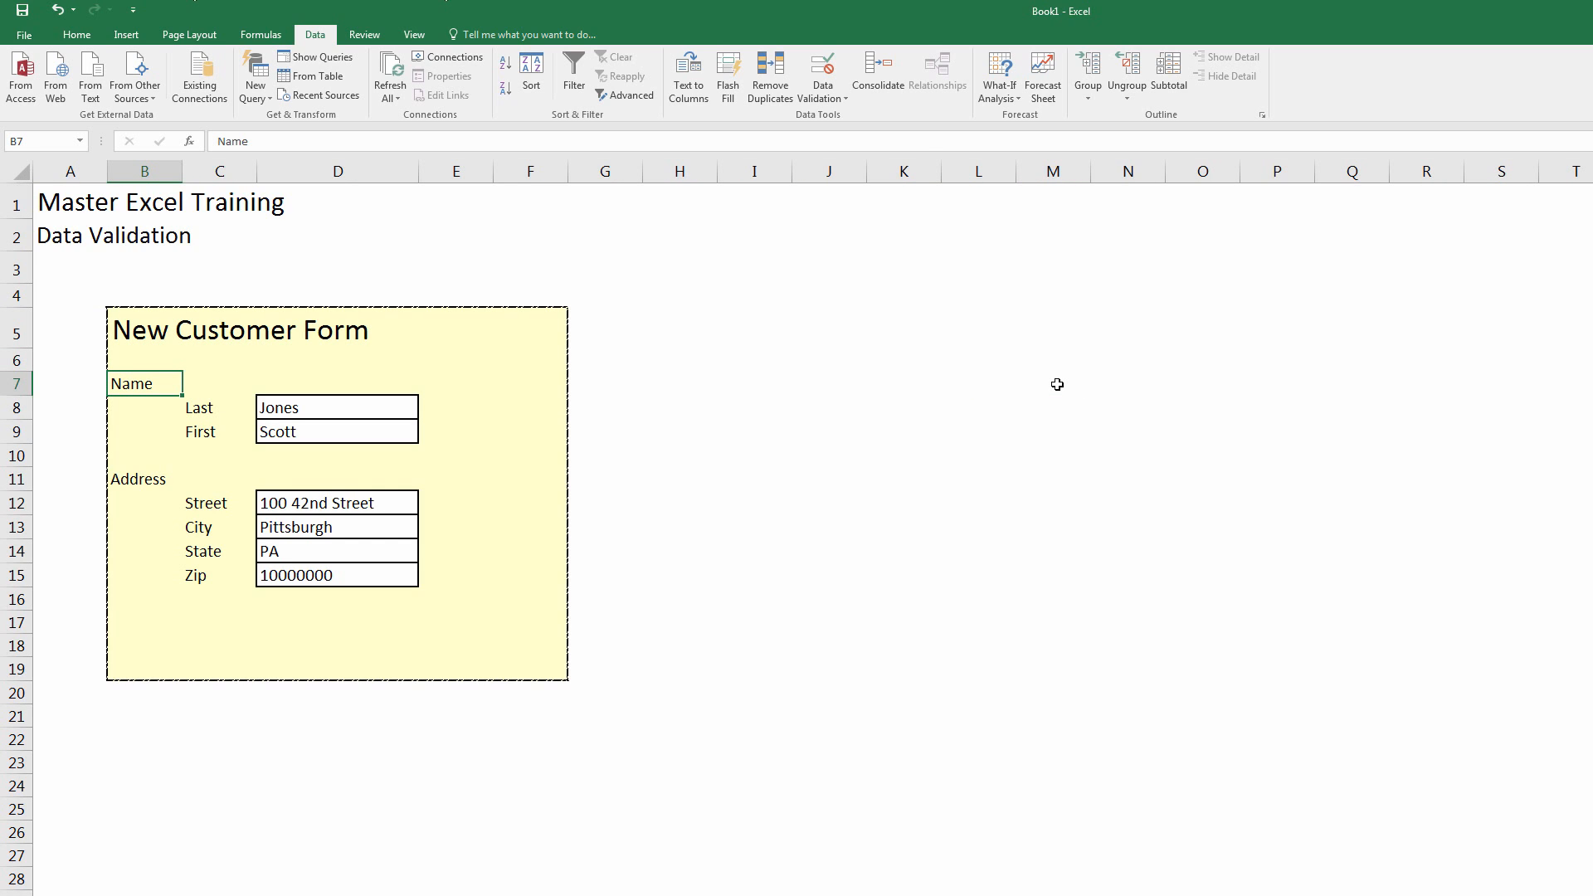